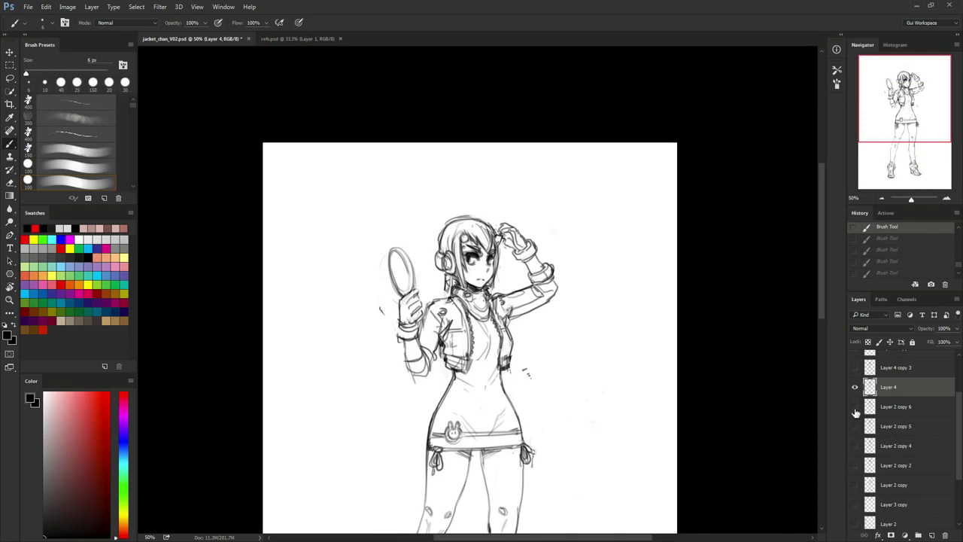
Compare the character sketch with Layer 4 shown and hidden.
click(854, 391)
click(854, 389)
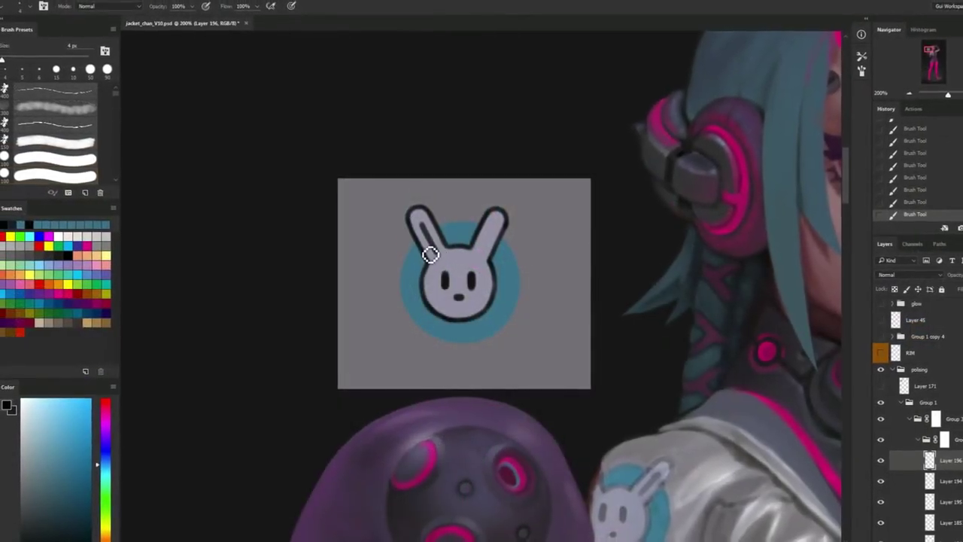
Paint the dark inner line of the rabbit emblem's left ear on Layer 196.
drag(423, 225, 429, 235)
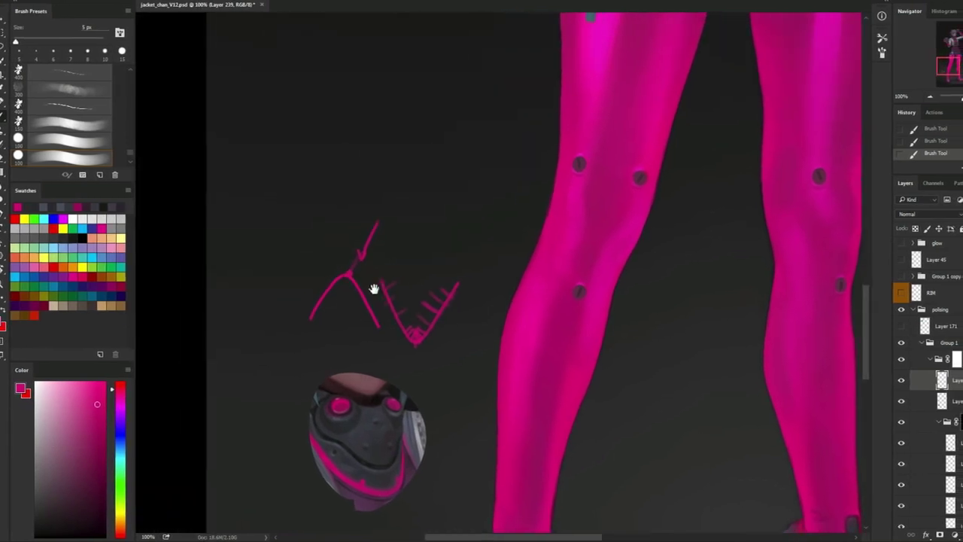
mouse_move(299, 314)
mouse_down()
mouse_move(307, 320)
mouse_move(320, 299)
mouse_up()
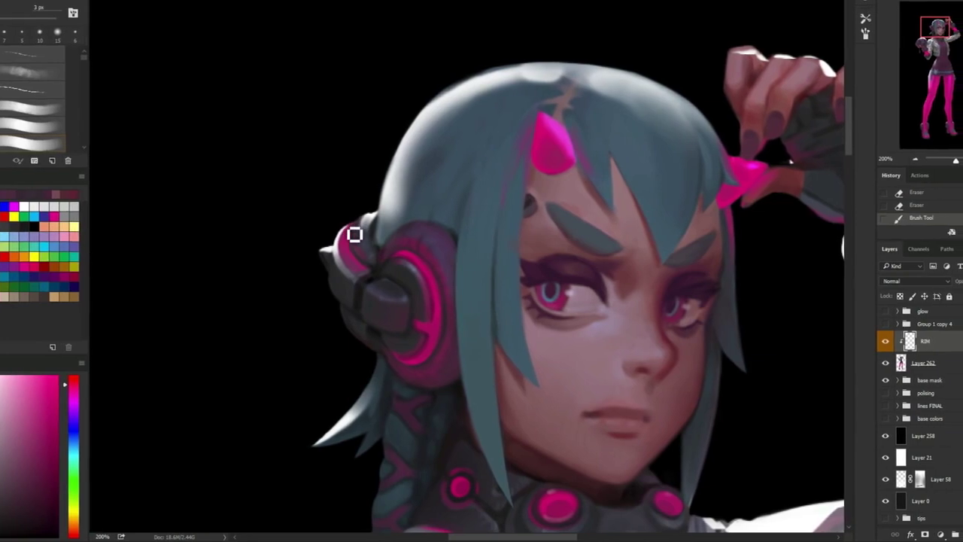
Paint a light rim along the headphone's upper back edge on the RIM layer and clean it up with the Eraser.
drag(357, 232, 355, 229)
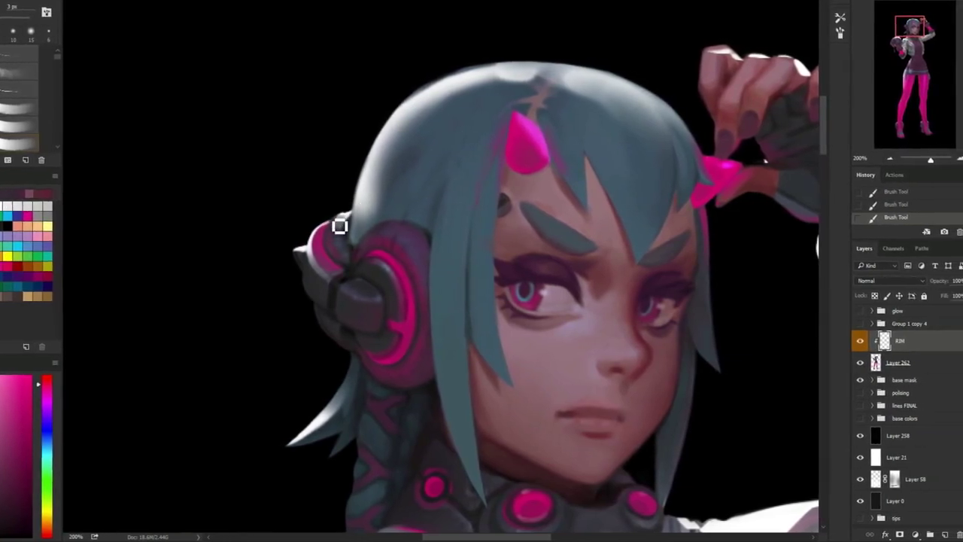
key(e)
drag(358, 226, 344, 234)
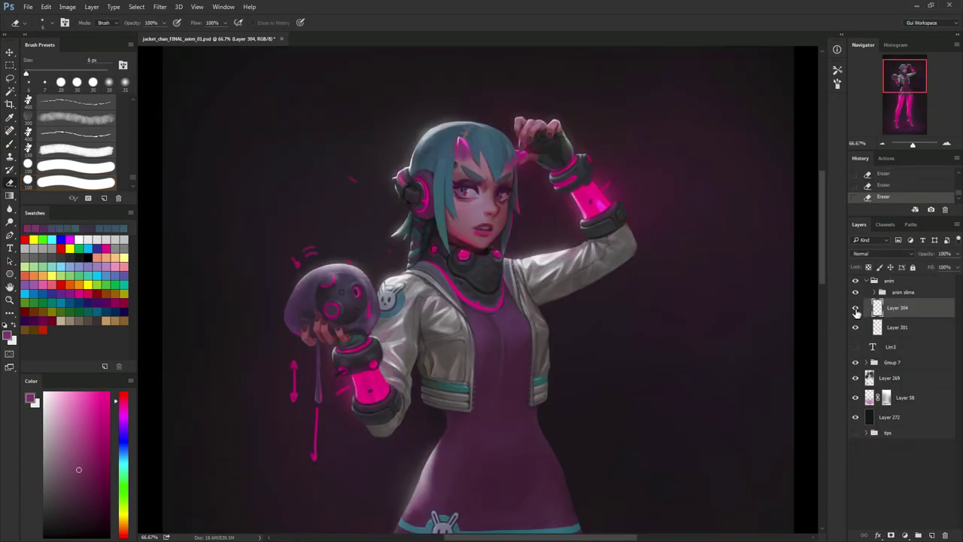
Compare the animation notes around the character with Layer 304 shown and hidden, and inspect them at 100%.
click(856, 310)
click(856, 310)
click(855, 310)
click(856, 310)
click(946, 144)
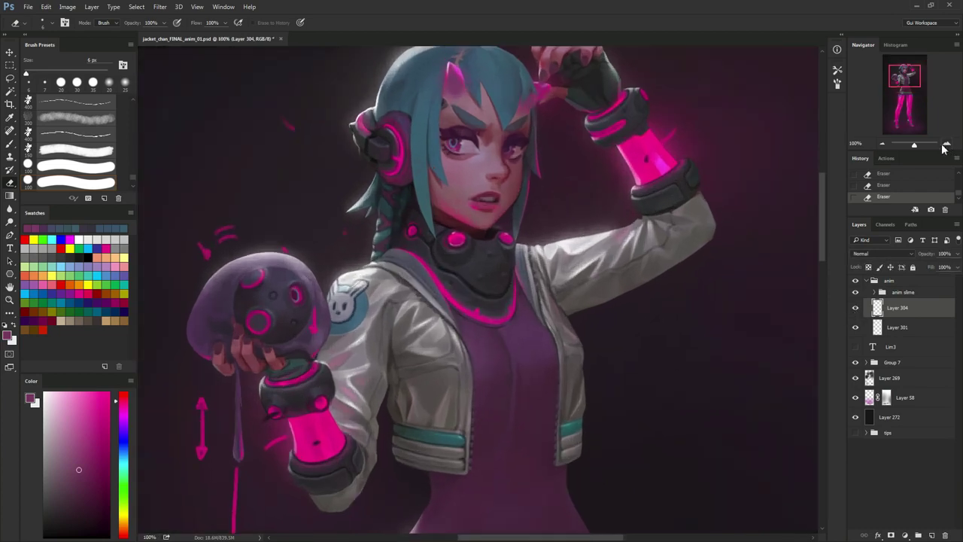
key(b)
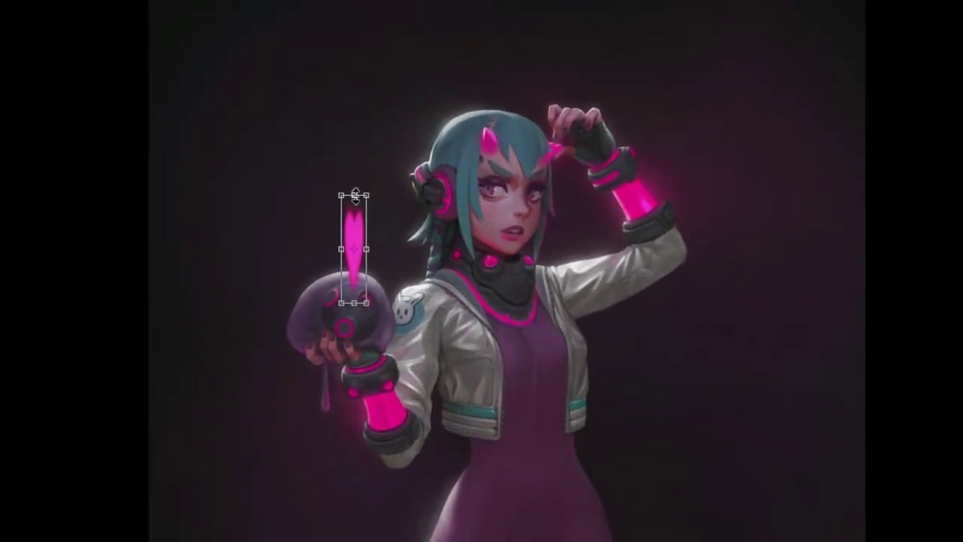
Adjust the height of the stretched pink heart above the slime with Free Transform and preview the frame animation.
drag(381, 196, 381, 201)
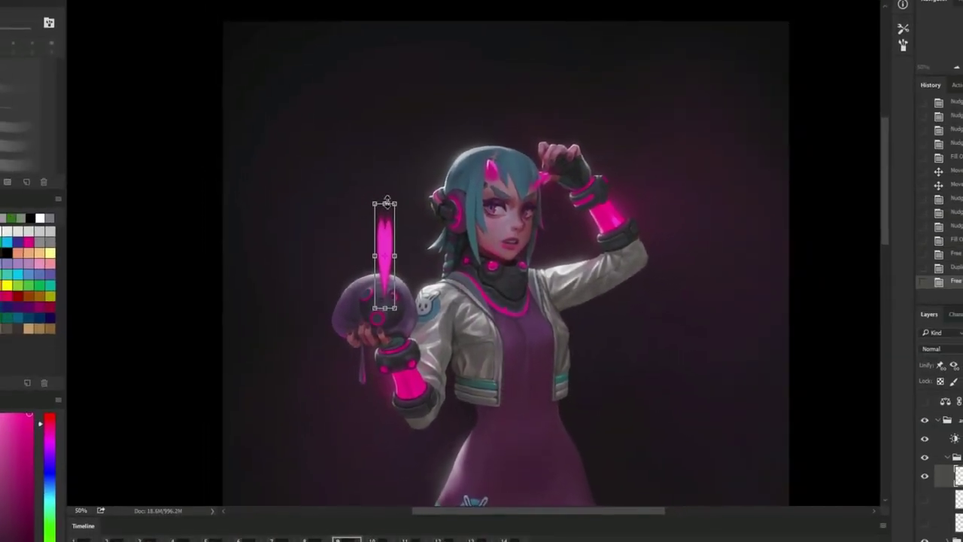
key(Return)
key(space)
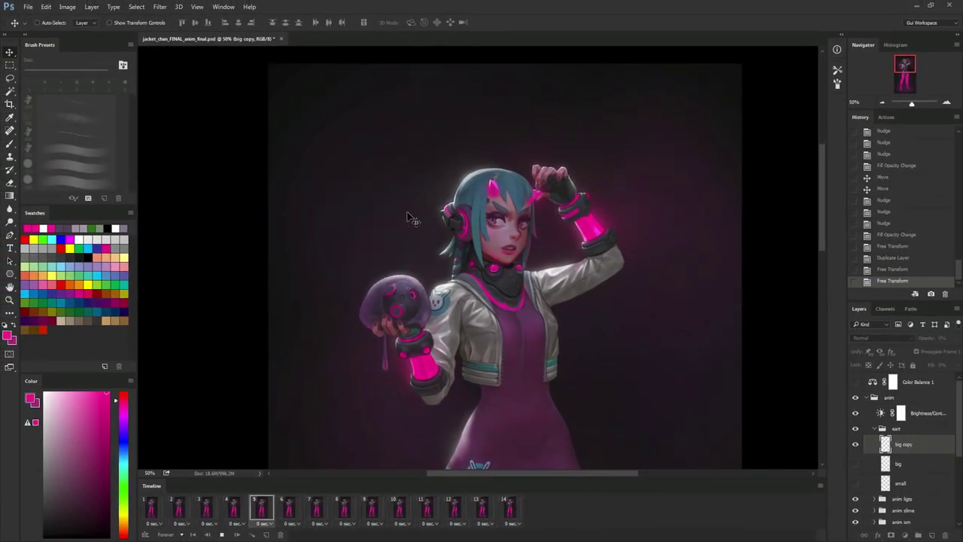
key(space)
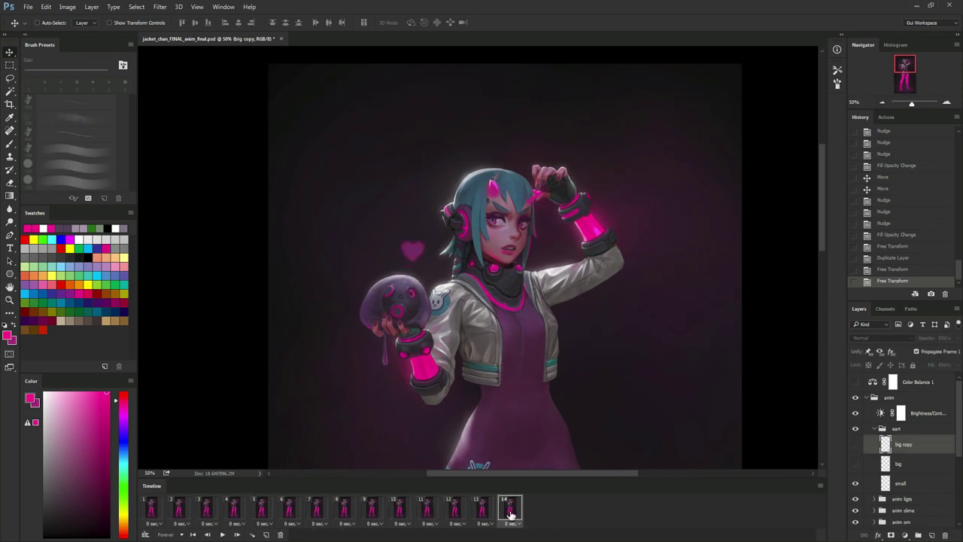
Go to animation frame 14 and select the small heart layer.
click(487, 515)
click(511, 516)
click(909, 483)
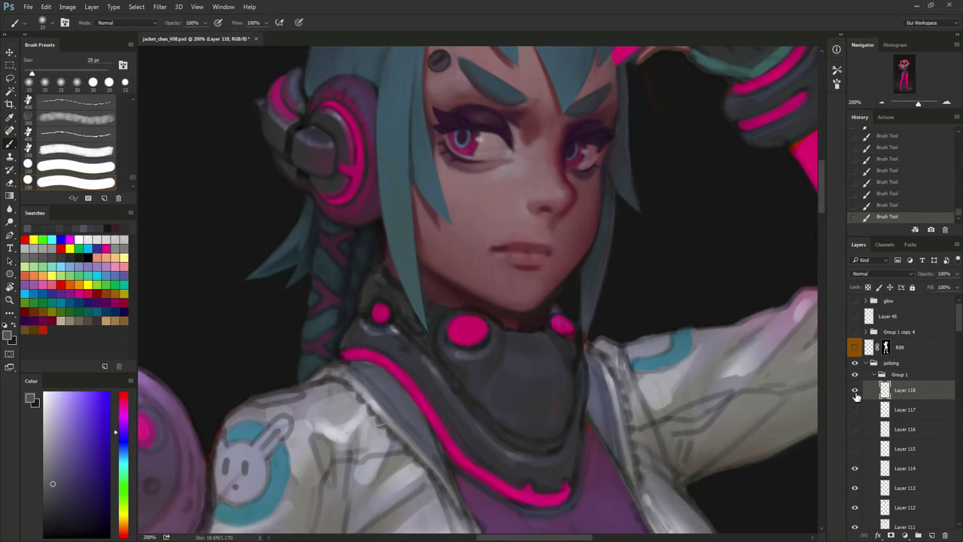
Check the collar with Layer 118 hidden, and shade its front panel on that layer with sampled greys and a 15 px brush.
click(855, 389)
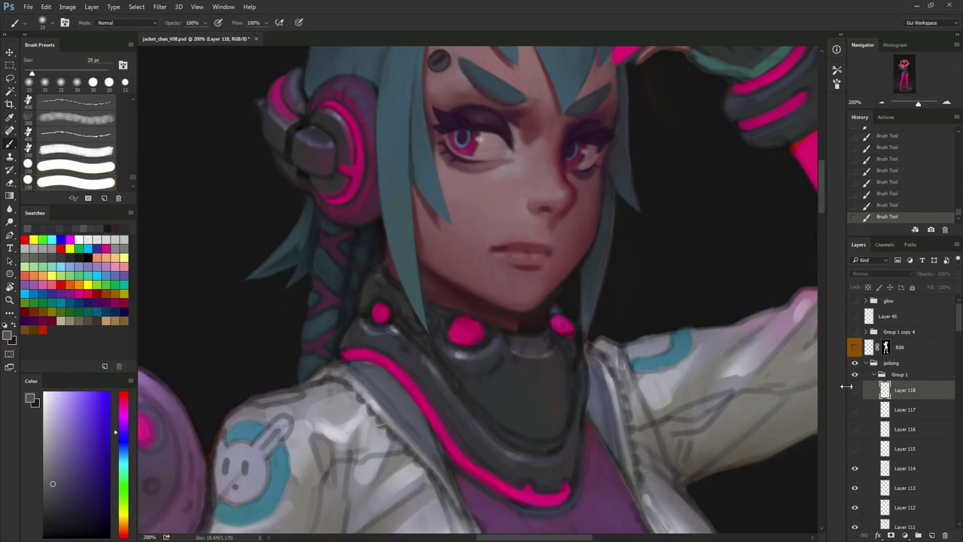
click(855, 391)
alt+click(515, 384)
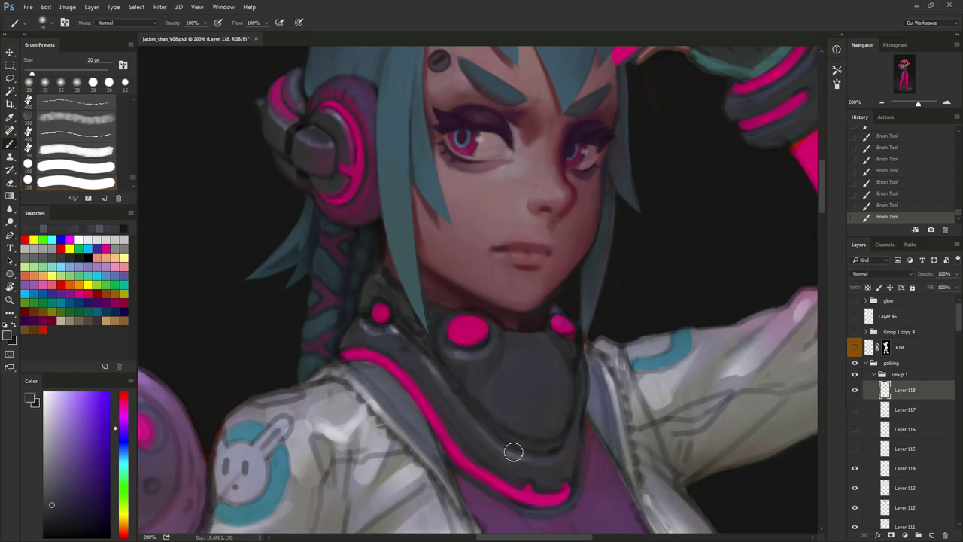
alt+click(515, 359)
key(bracketleft)
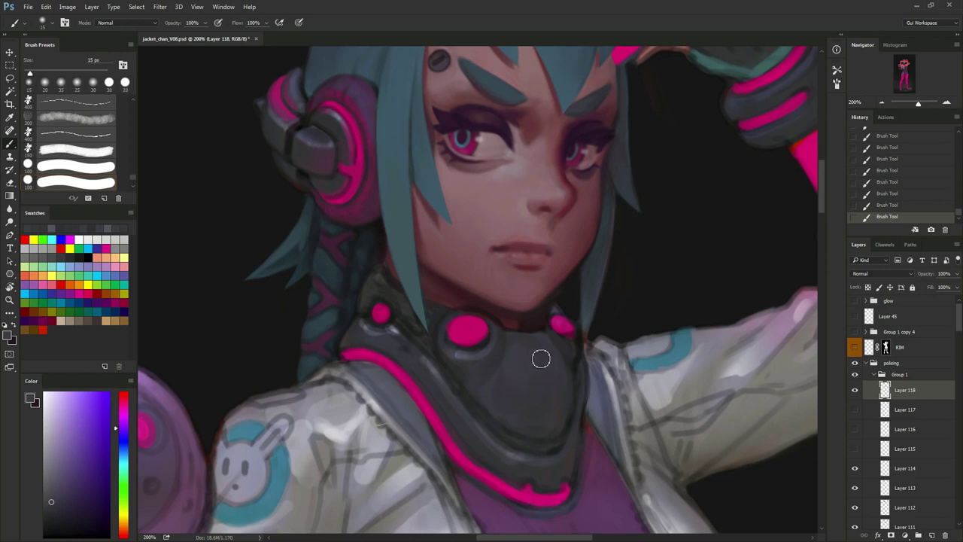
Refine the shading at the right side of the collar's front with sampled dark greys and an 8 px brush.
alt+click(501, 389)
alt+click(574, 353)
key(bracketleft)
key(bracketleft)
key(bracketleft)
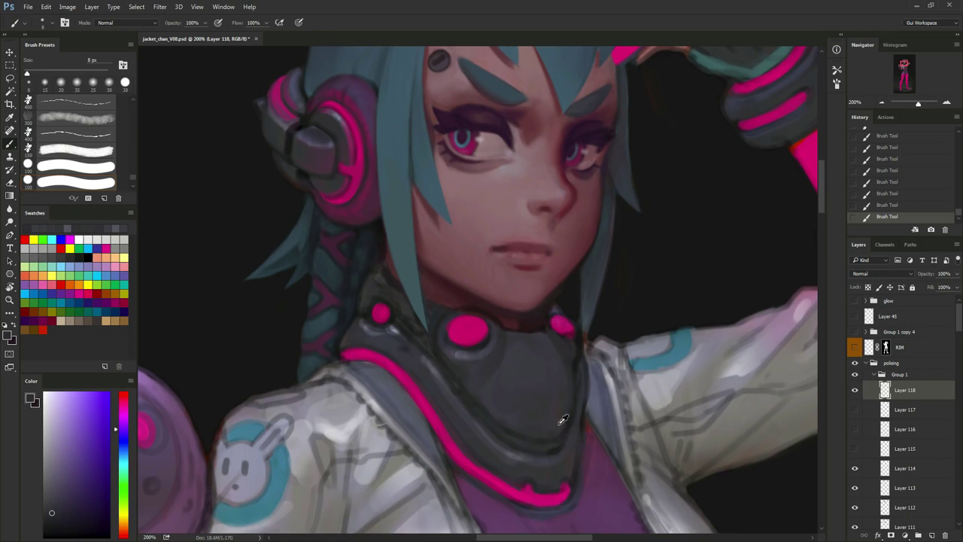
Blend the lower part of the collar's front panel with sampled greys and a 20 px brush.
alt+click(510, 422)
key(bracketright)
key(bracketright)
key(bracketright)
key(bracketright)
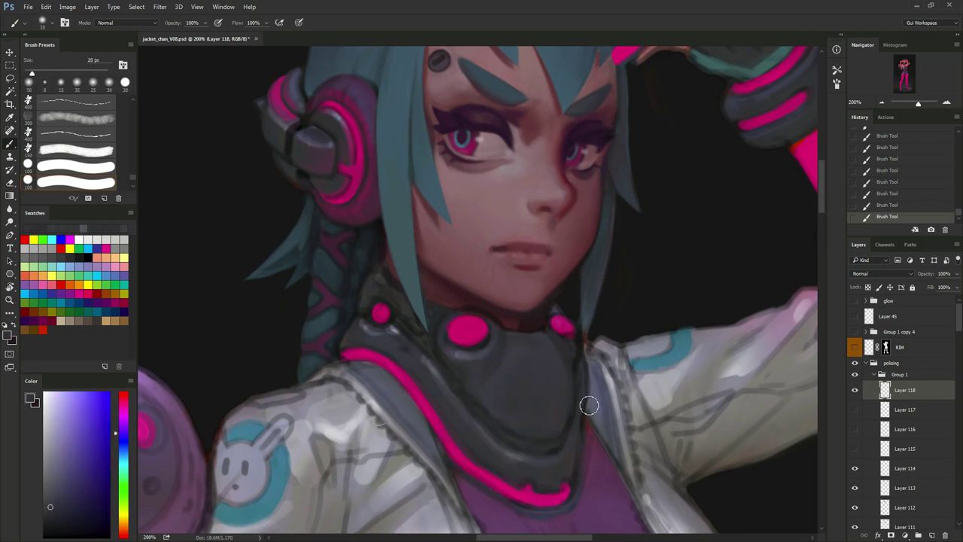
alt+click(515, 376)
alt+click(495, 399)
Paint the collar's upper edge beside the small right pink light with sampled dark tones and a 10 px brush.
drag(601, 453, 693, 465)
alt+click(613, 359)
key(bracketleft)
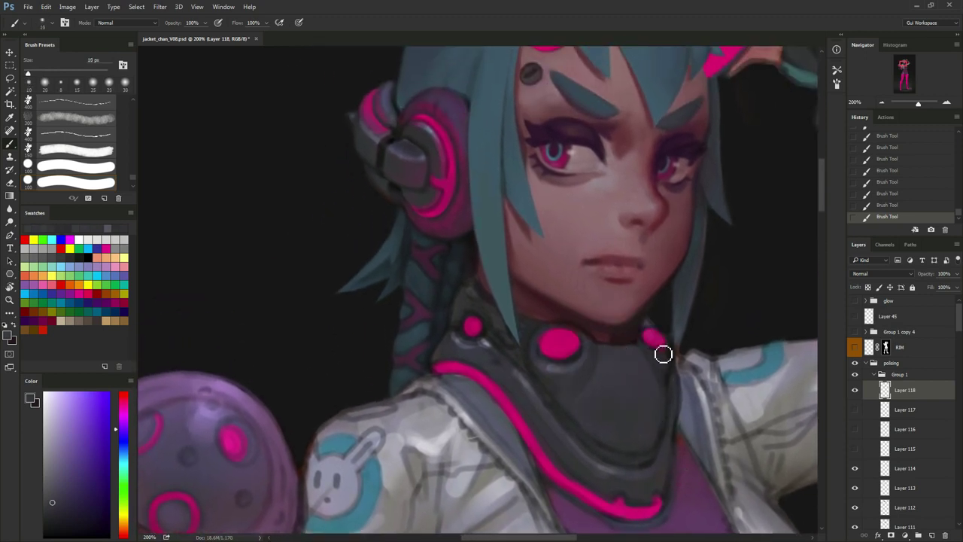
alt+click(600, 343)
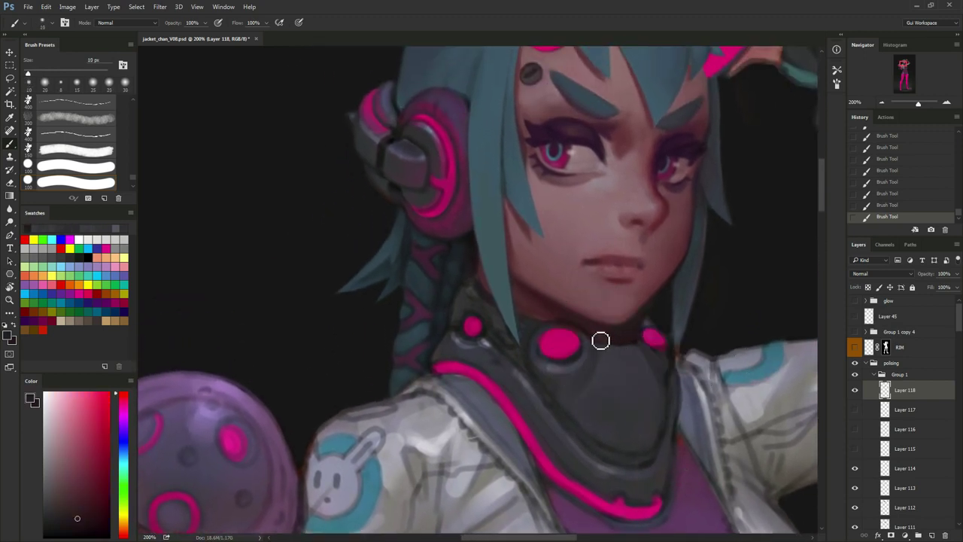
Clean up the collar's neckline and the housing around the large pink light with sampled tones, reducing the brush to 4 px.
key(bracketleft)
alt+click(587, 333)
key(bracketleft)
key(bracketleft)
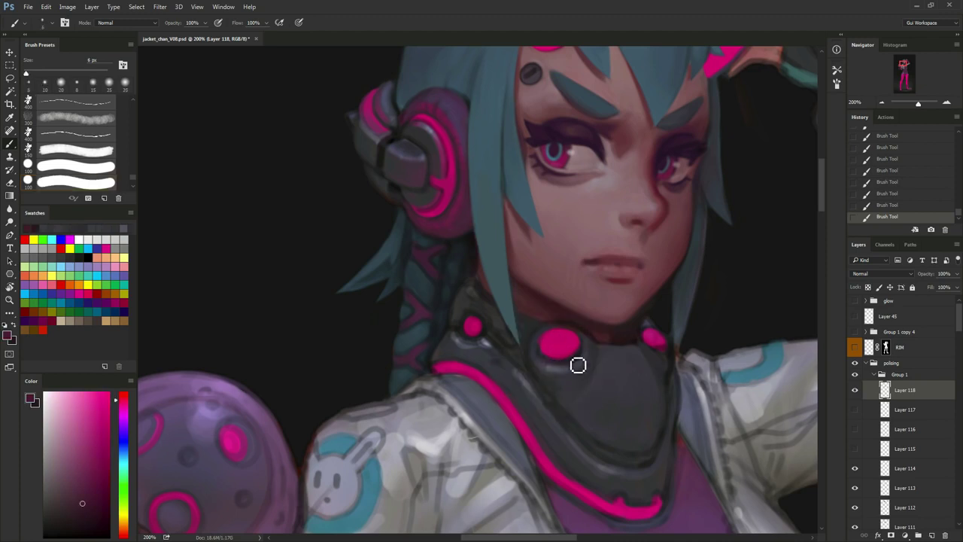
alt+click(558, 363)
key(bracketleft)
key(bracketleft)
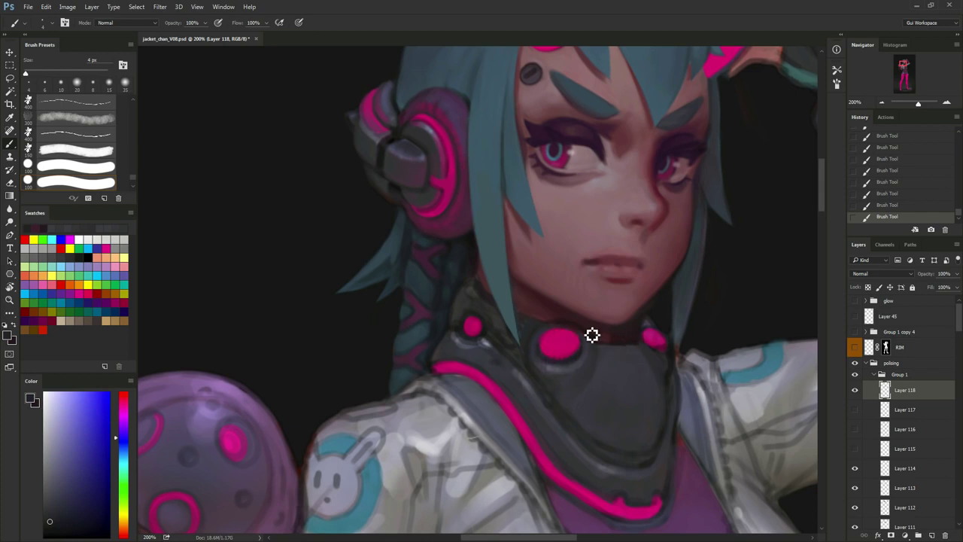
Touch up the large pink light on the collar with sampled magenta and enlarge the brush to 8 px.
alt+click(553, 357)
key(bracketright)
key(bracketright)
key(bracketright)
key(bracketright)
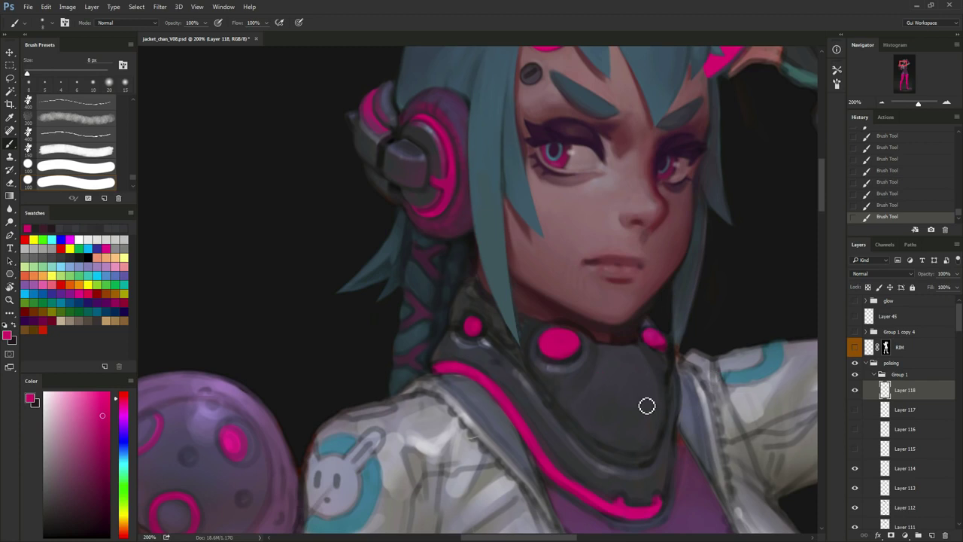
Try out a small magenta cross on the collar's front panel with a 9 px brush, and undo its strokes.
click(76, 183)
key(bracketleft)
key(bracketleft)
key(bracketleft)
key(bracketleft)
mouse_move(614, 376)
mouse_down()
mouse_move(638, 371)
mouse_move(627, 393)
mouse_up()
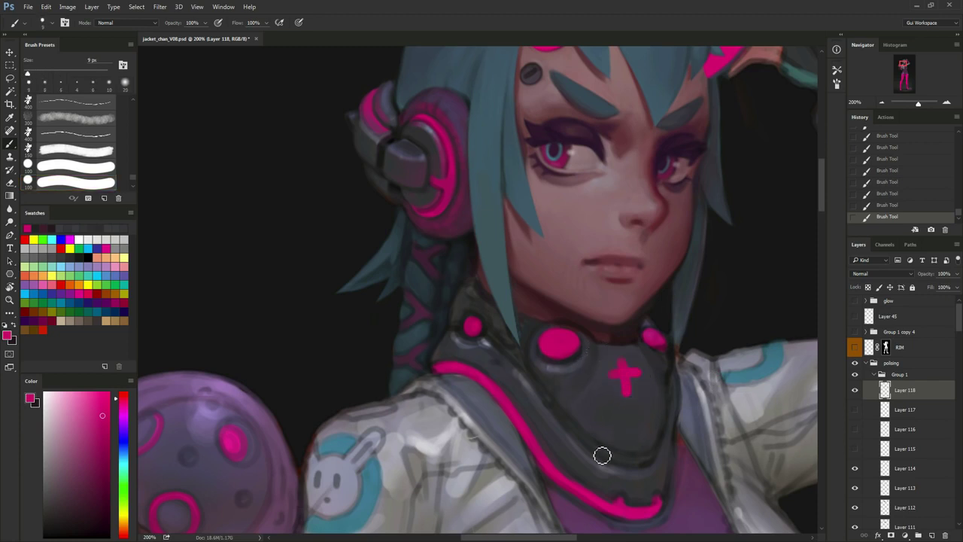
key(ctrl+alt+z)
key(ctrl+alt+z)
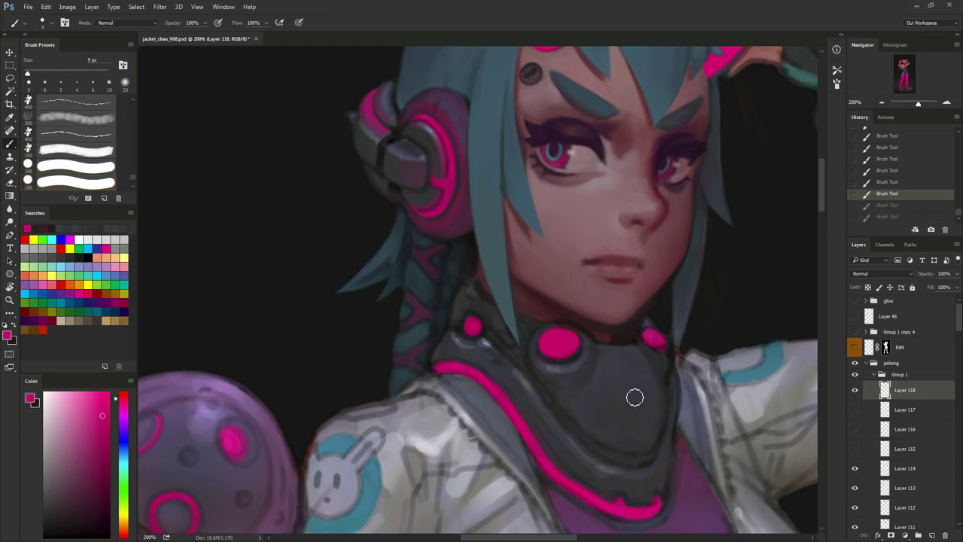
key(ctrl+alt+z)
Try out a magenta X mark on the collar's front panel with a 6 px brush, and undo its strokes.
key(bracketleft)
key(bracketleft)
drag(610, 393, 648, 389)
mouse_move(628, 378)
mouse_down()
mouse_move(630, 409)
mouse_move(645, 406)
mouse_move(646, 386)
mouse_up()
key(ctrl+alt+z)
key(ctrl+alt+z)
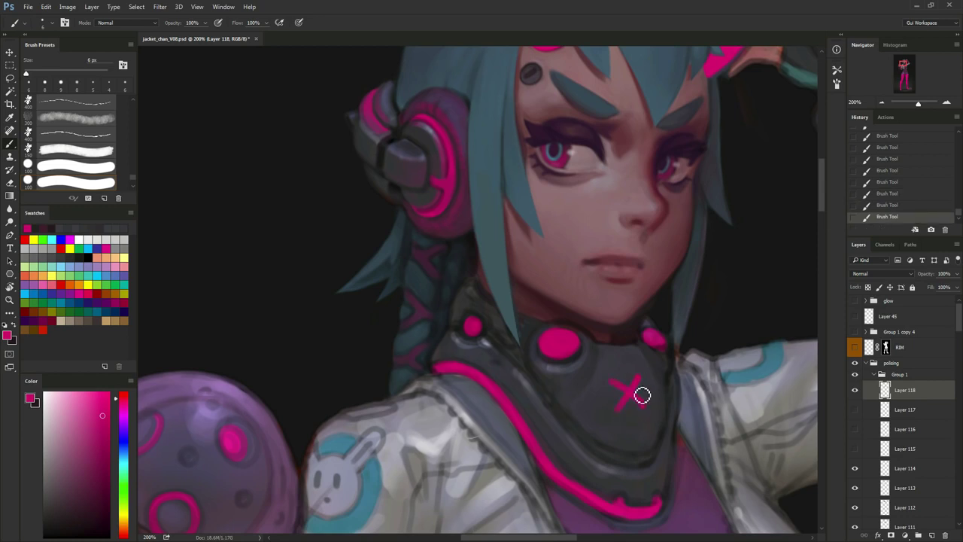
key(ctrl+alt+z)
key(ctrl+alt+z)
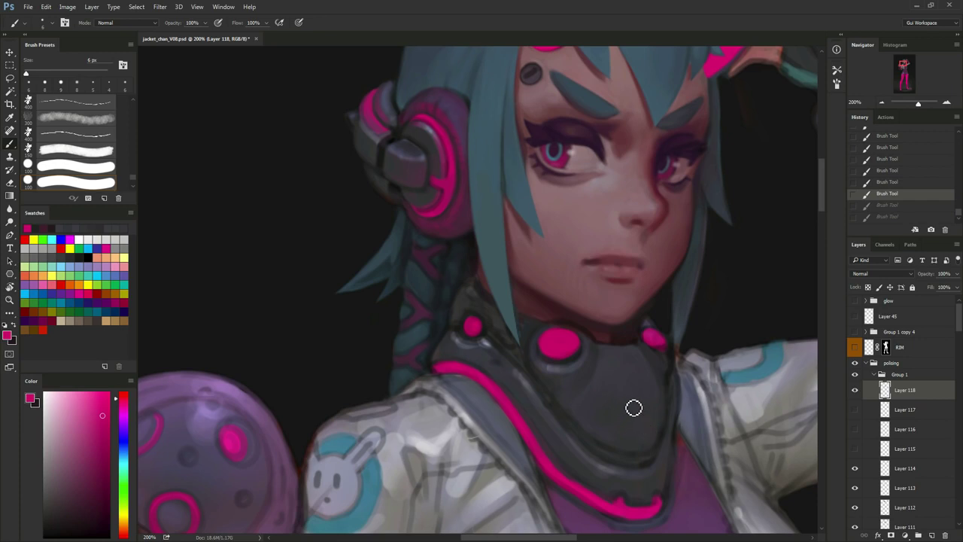
Try out single magenta line accents on the collar's front panel, undoing each one.
mouse_move(618, 421)
mouse_down()
mouse_move(650, 420)
mouse_move(617, 420)
mouse_move(606, 394)
mouse_move(637, 399)
mouse_move(651, 385)
mouse_move(646, 411)
mouse_up()
key(ctrl+alt+z)
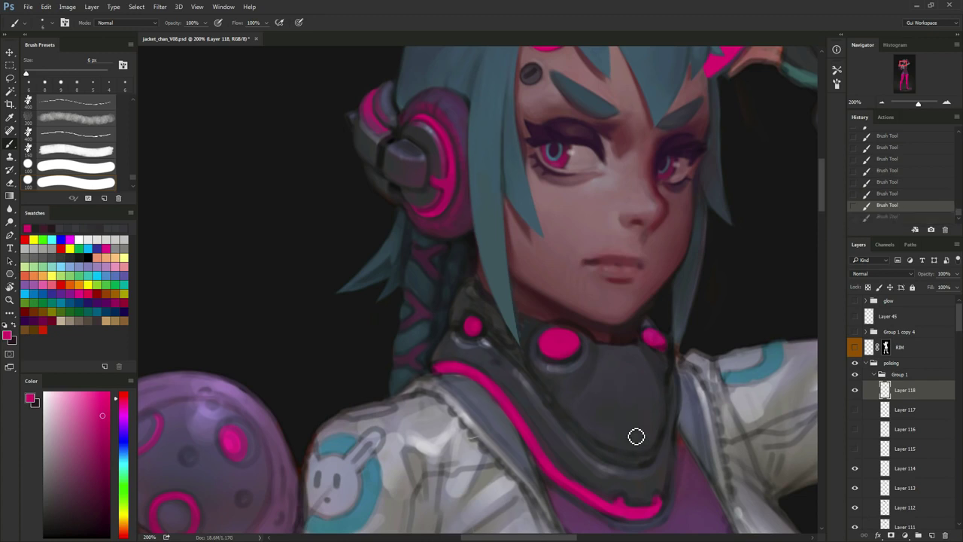
drag(627, 372, 631, 429)
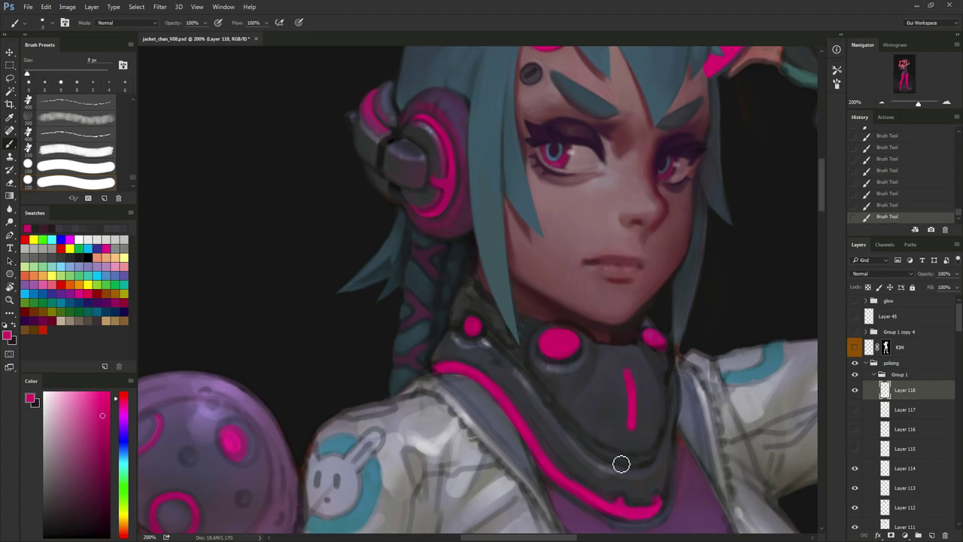
key(ctrl+alt+z)
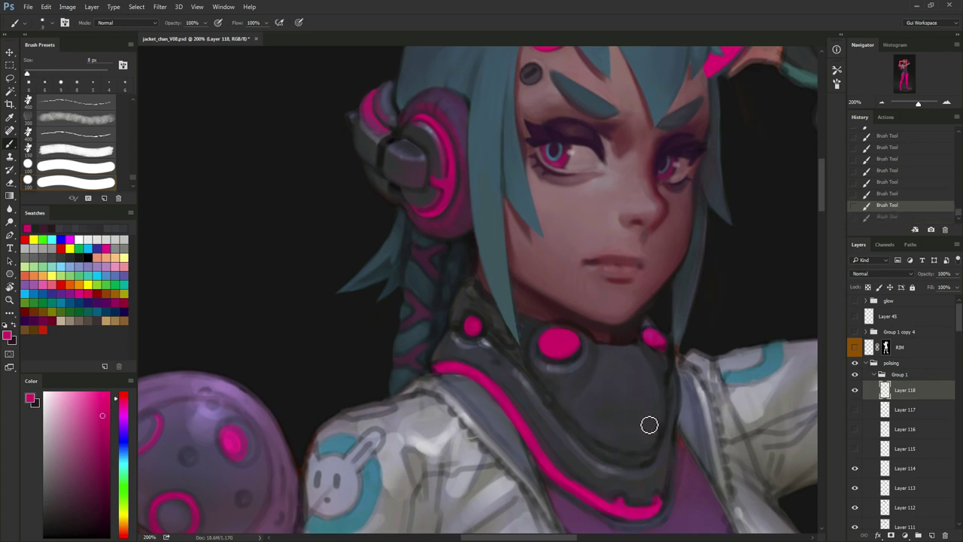
mouse_move(644, 404)
mouse_down()
mouse_move(639, 415)
mouse_move(645, 400)
mouse_up()
key(ctrl+alt+z)
Repaint the small right pink light on the collar and its dark surround with colours sampled around it.
alt+click(662, 352)
mouse_move(665, 348)
mouse_down()
mouse_move(671, 364)
mouse_move(658, 358)
mouse_up()
alt+click(657, 339)
alt+click(663, 352)
alt+click(664, 354)
Add a fine grey rim below the small right light, using the large light's rim colour and a 4 px brush.
key(bracketleft)
key(bracketleft)
key(bracketleft)
alt+click(569, 368)
key(bracketright)
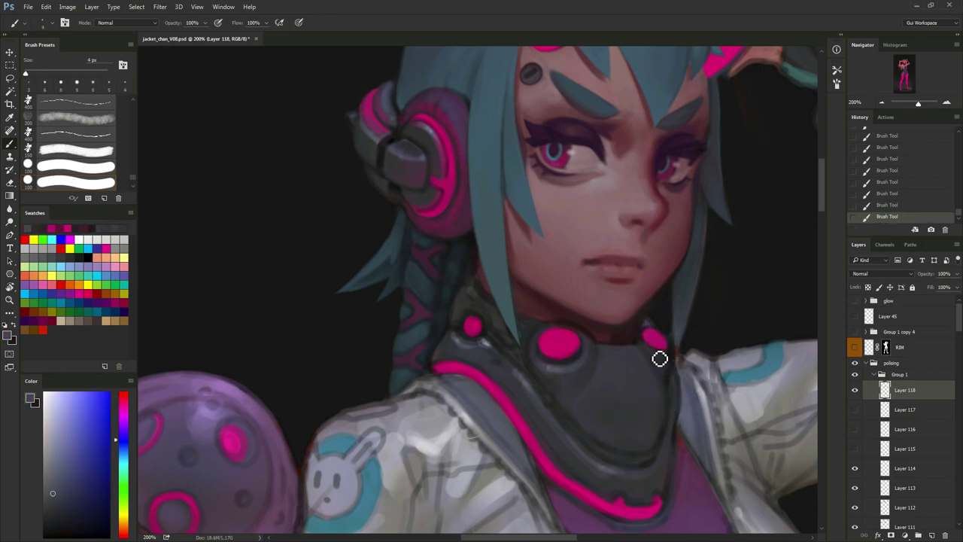
Shade the small right light's upper edge and surround with sampled magenta and dark grey, using a 5 px brush.
alt+click(654, 335)
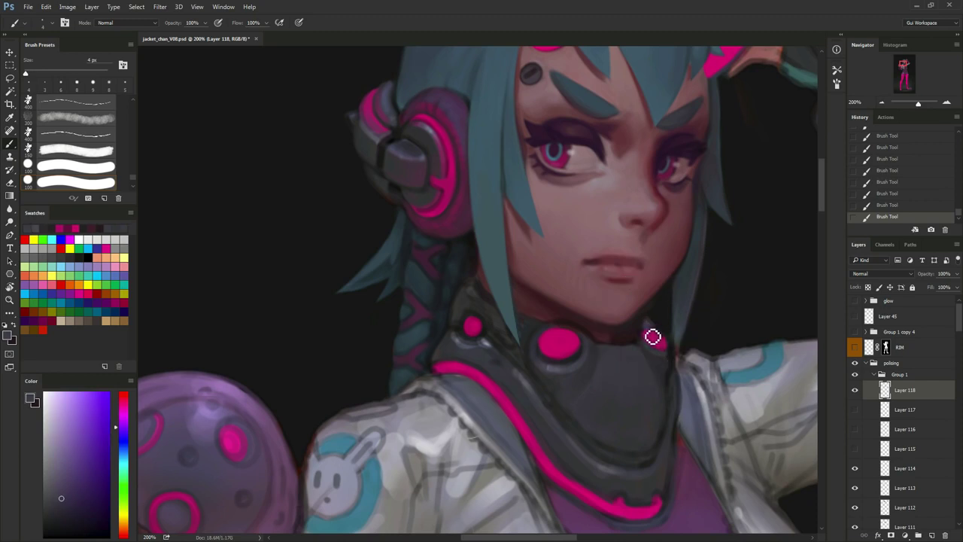
drag(653, 336, 670, 346)
alt+click(660, 341)
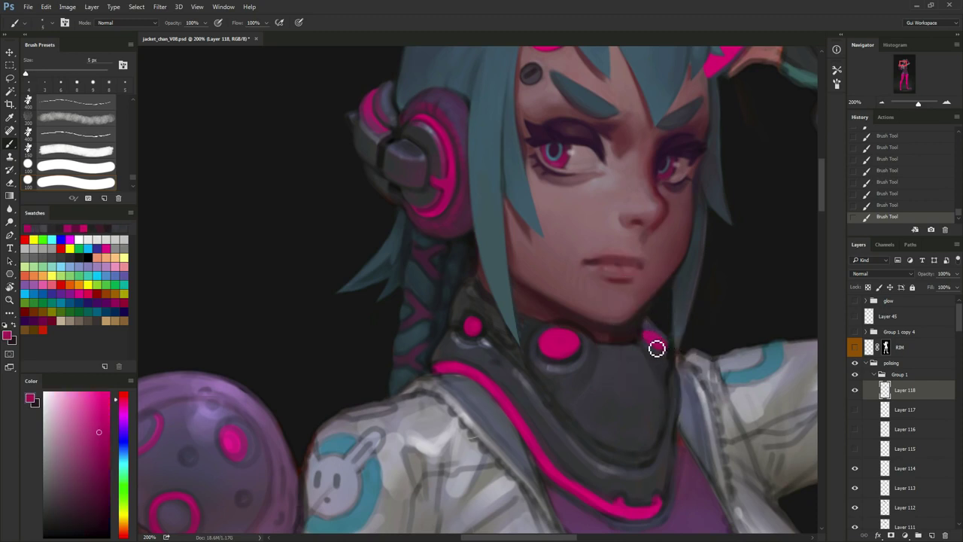
key(bracketright)
alt+click(661, 361)
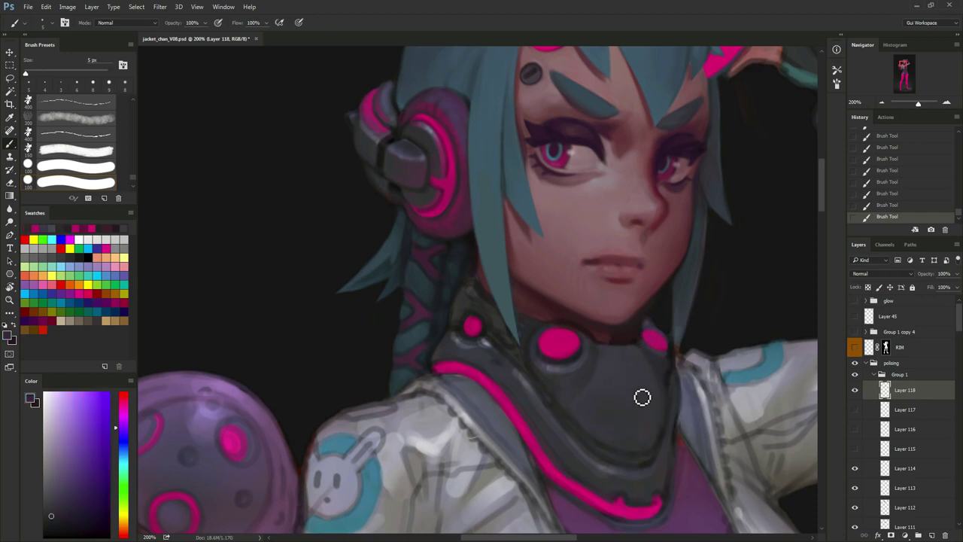
Compare the collar designs on Layers 116, 117 and 118 by showing them in turn, leaving only Layer 118 visible.
click(855, 407)
click(856, 410)
click(854, 395)
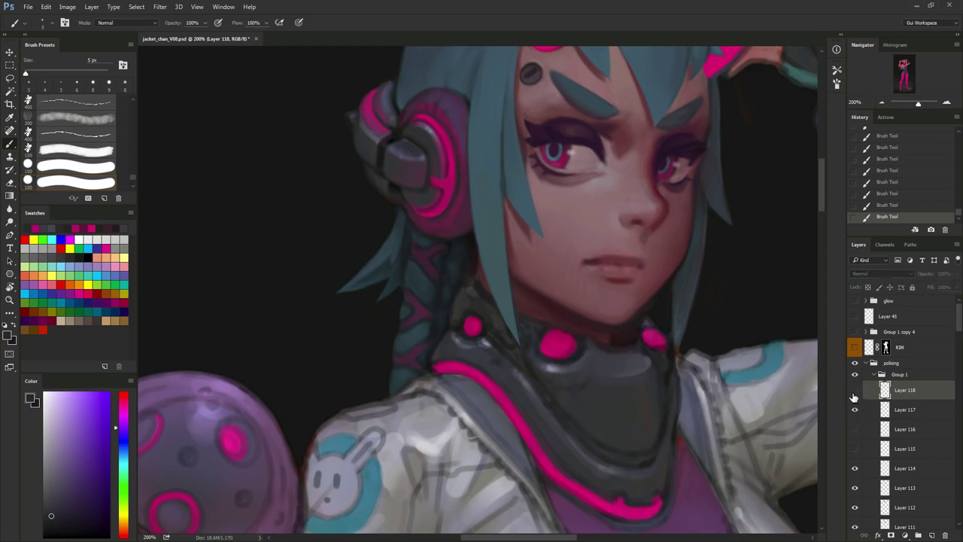
click(855, 428)
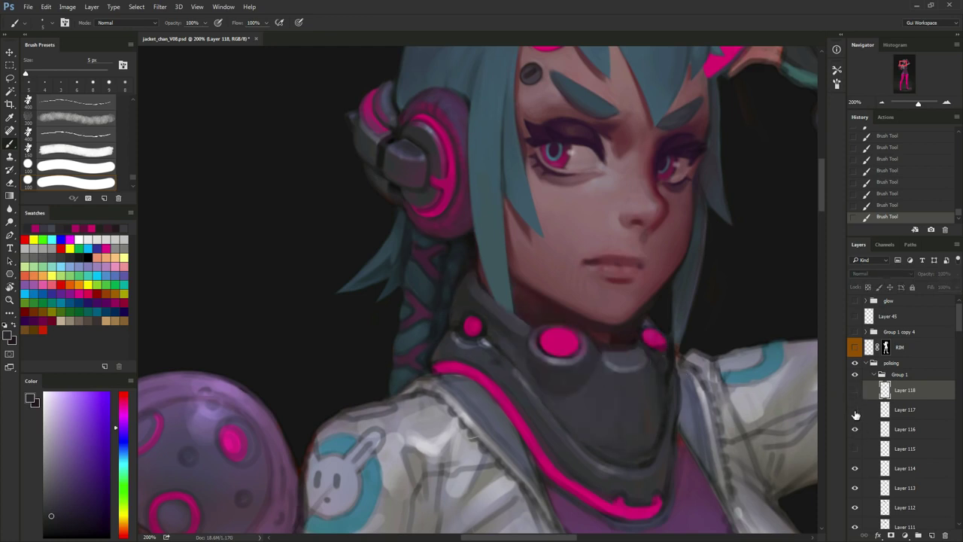
click(856, 411)
click(855, 428)
click(855, 392)
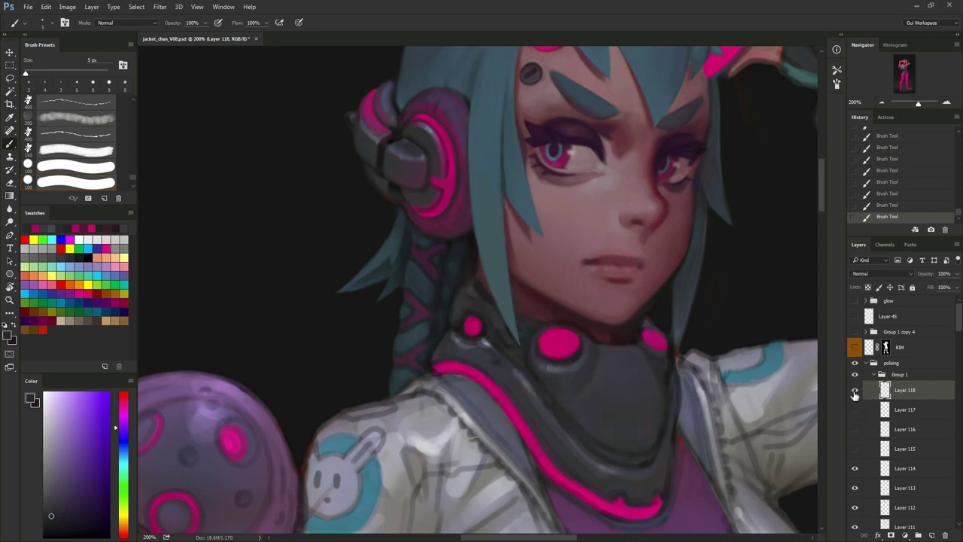
Paint out the hair tip overlapping the collar with dark grey sampled from the collar, using 8 px and 15 px brushes.
alt+click(617, 365)
key(bracketright)
key(bracketright)
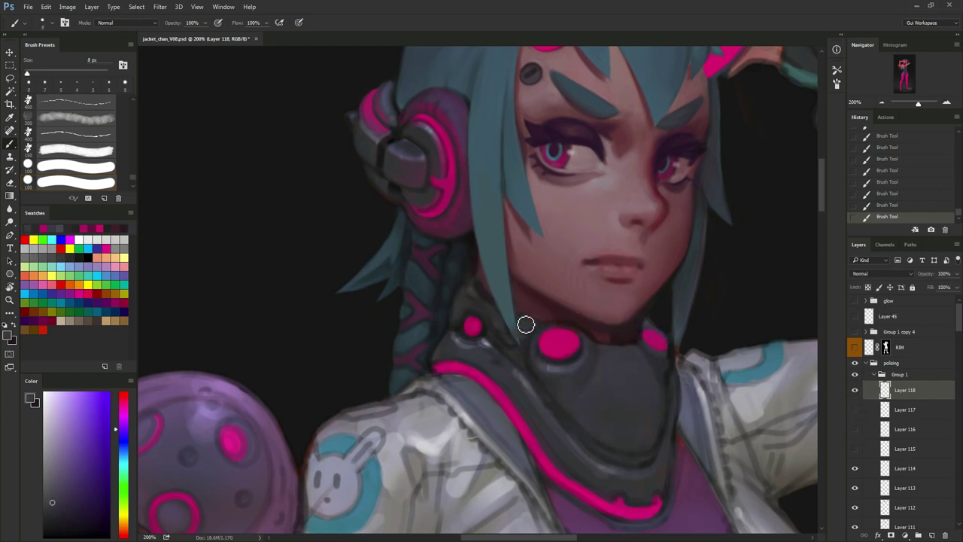
mouse_move(526, 325)
mouse_down()
mouse_move(485, 309)
mouse_move(505, 321)
mouse_move(512, 342)
mouse_up()
alt+click(521, 329)
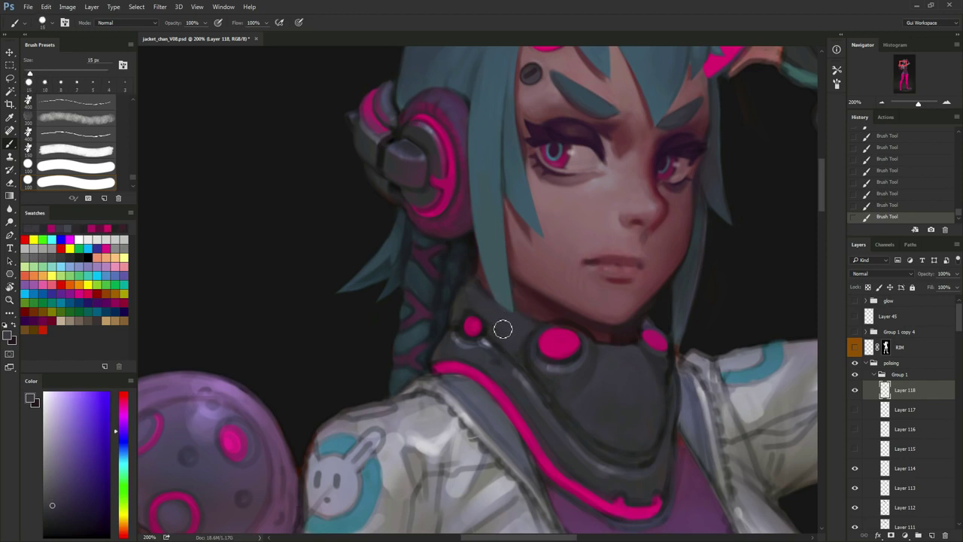
Sketch small light-grey collar edge profiles on the black background beside the face with a 4 px brush.
drag(673, 310, 561, 308)
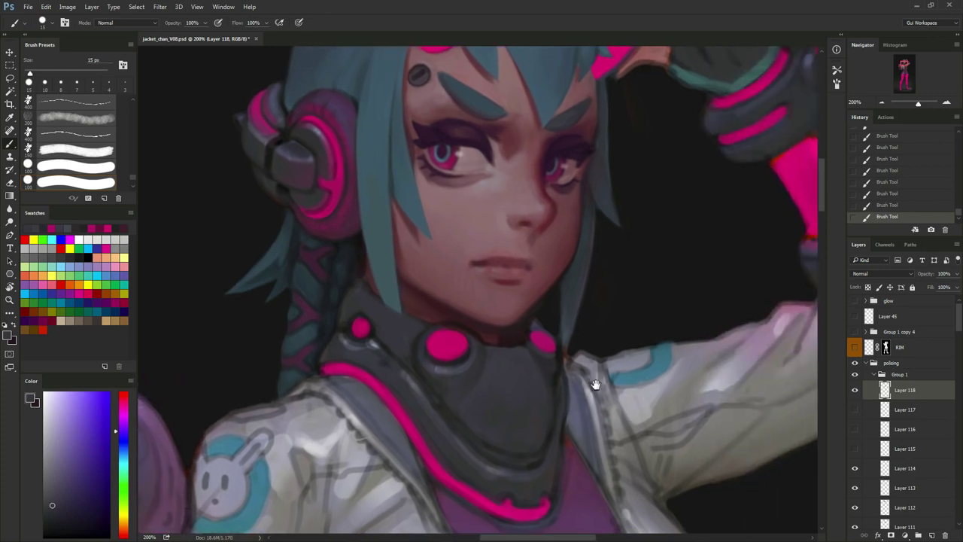
drag(570, 383, 472, 402)
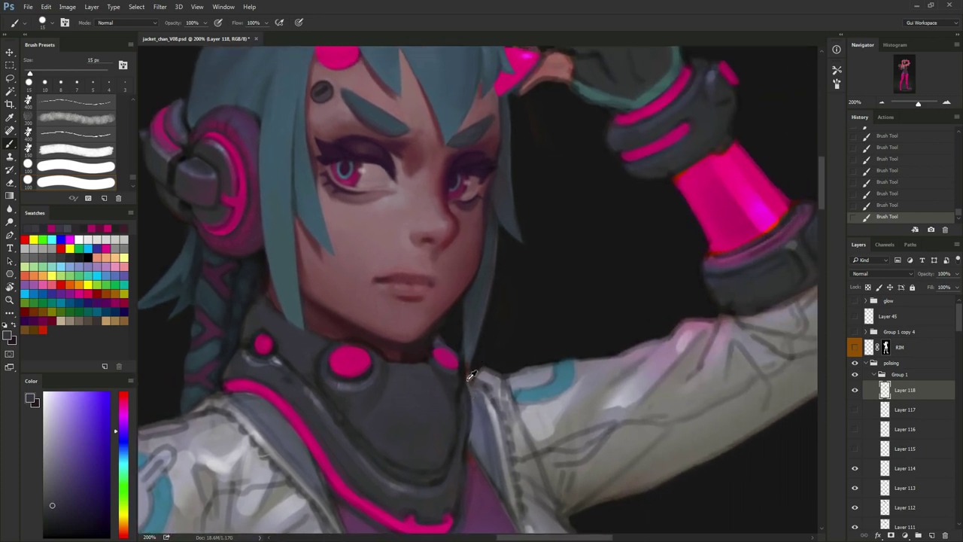
alt+click(524, 385)
drag(545, 369, 546, 369)
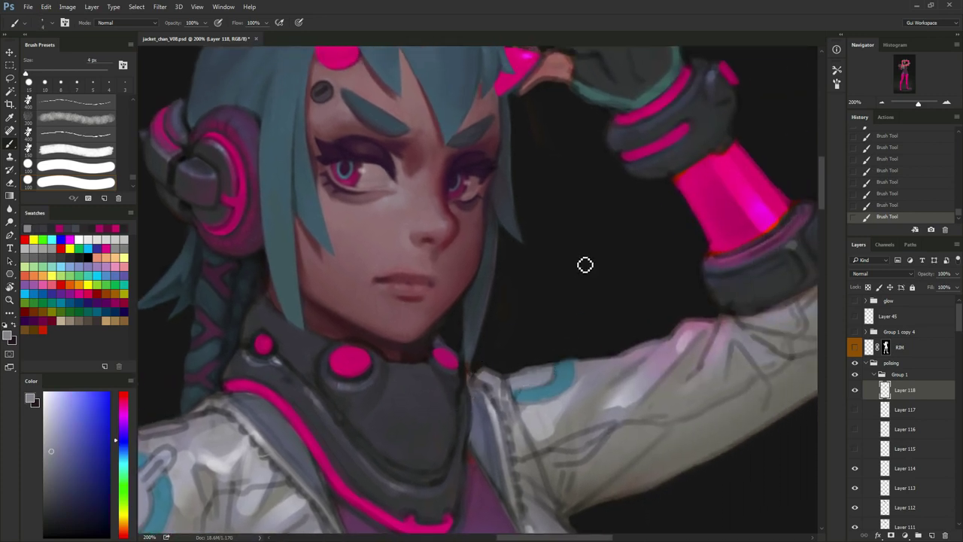
mouse_move(574, 262)
mouse_down()
mouse_move(598, 261)
mouse_move(587, 258)
mouse_move(588, 289)
mouse_up()
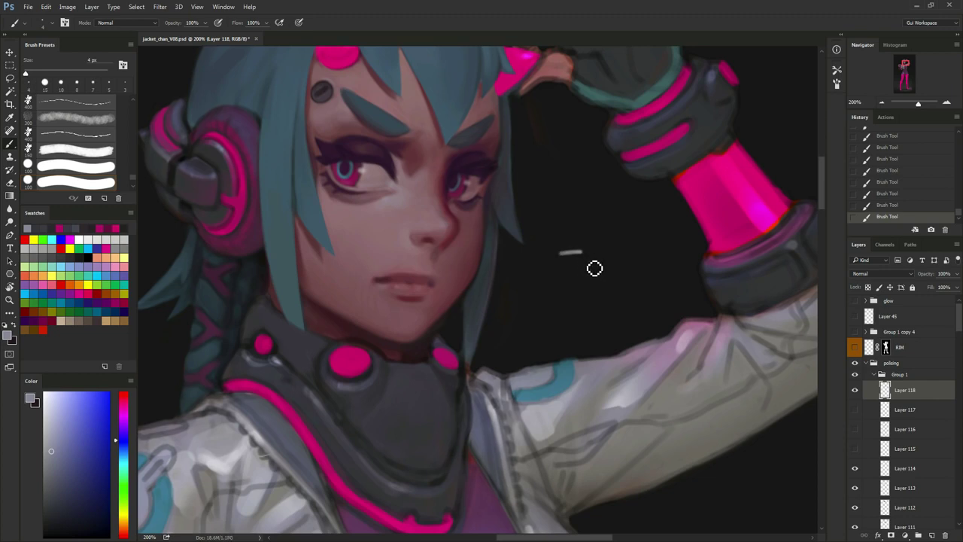
drag(581, 252, 604, 303)
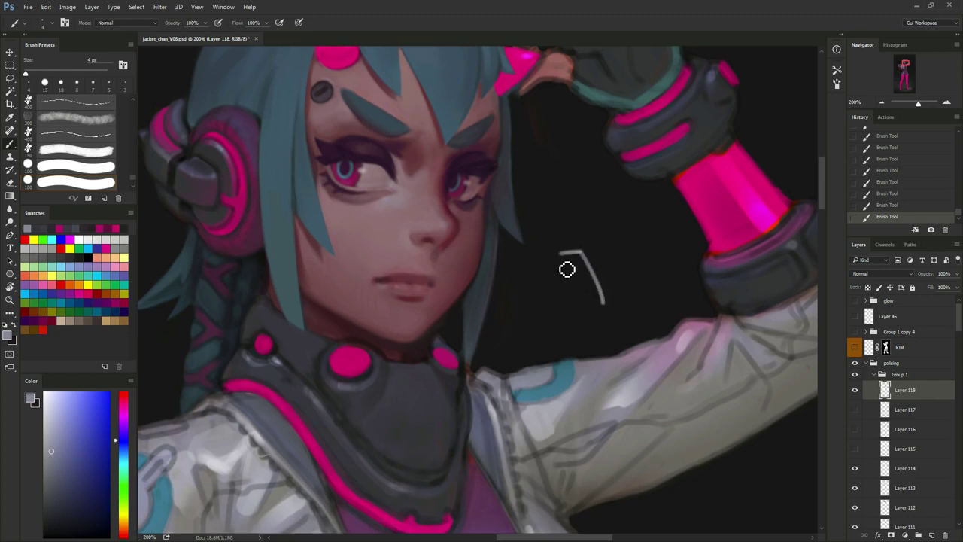
mouse_move(560, 254)
mouse_down()
mouse_move(562, 289)
mouse_move(550, 293)
mouse_up()
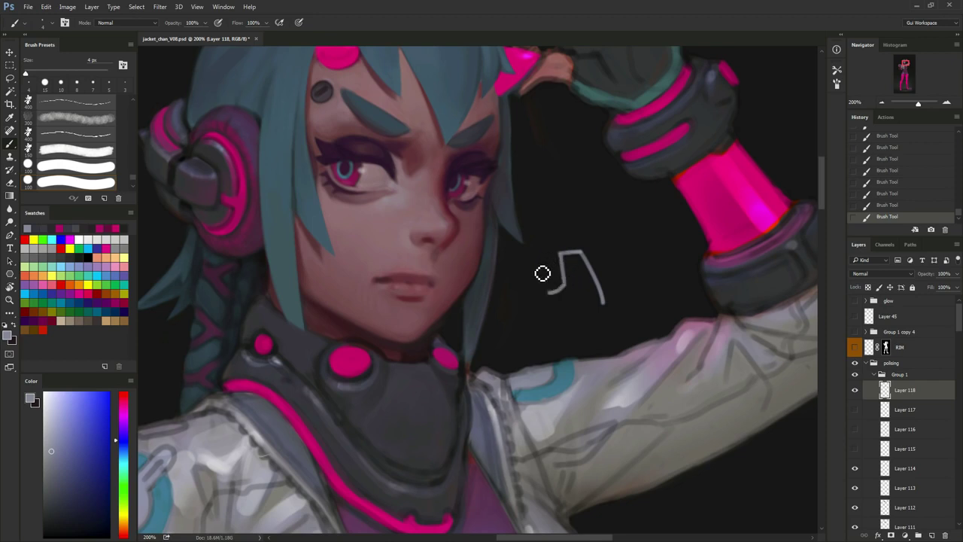
drag(548, 203, 536, 251)
drag(634, 299, 545, 327)
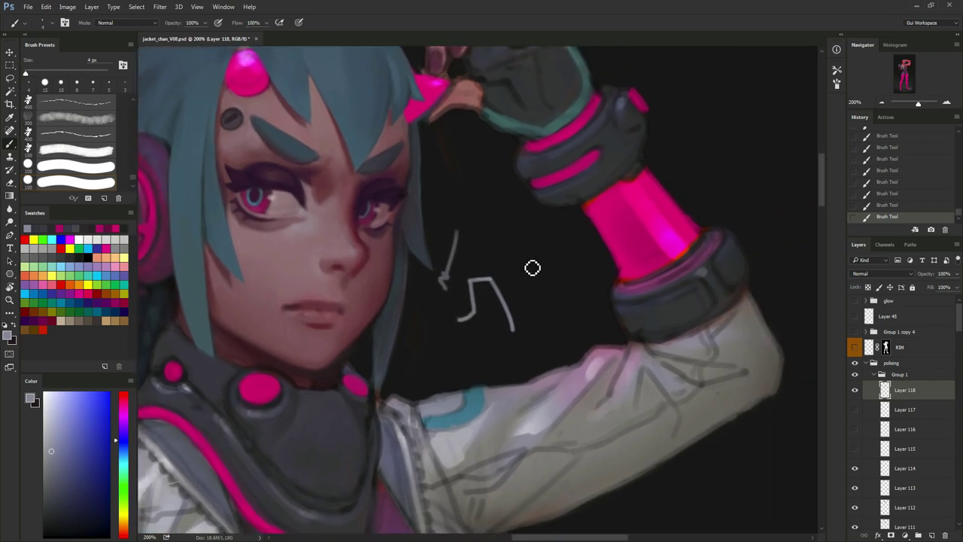
mouse_move(520, 258)
mouse_down()
mouse_move(482, 250)
mouse_move(500, 281)
mouse_move(484, 247)
mouse_move(483, 264)
mouse_up()
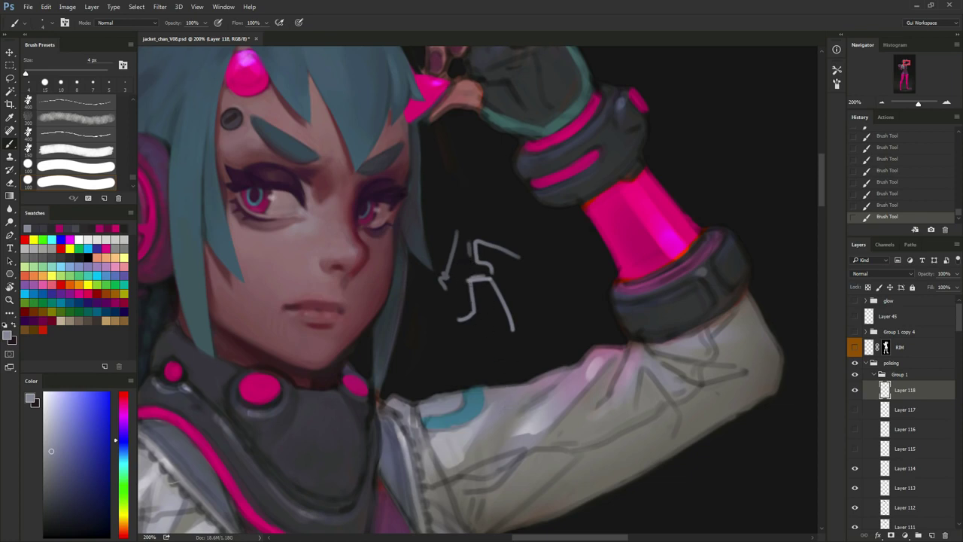
Check Layer 118 by hiding and showing it, and erase the grey profile sketches beside the face with a 40 px eraser.
click(855, 392)
click(855, 391)
key(e)
key(])
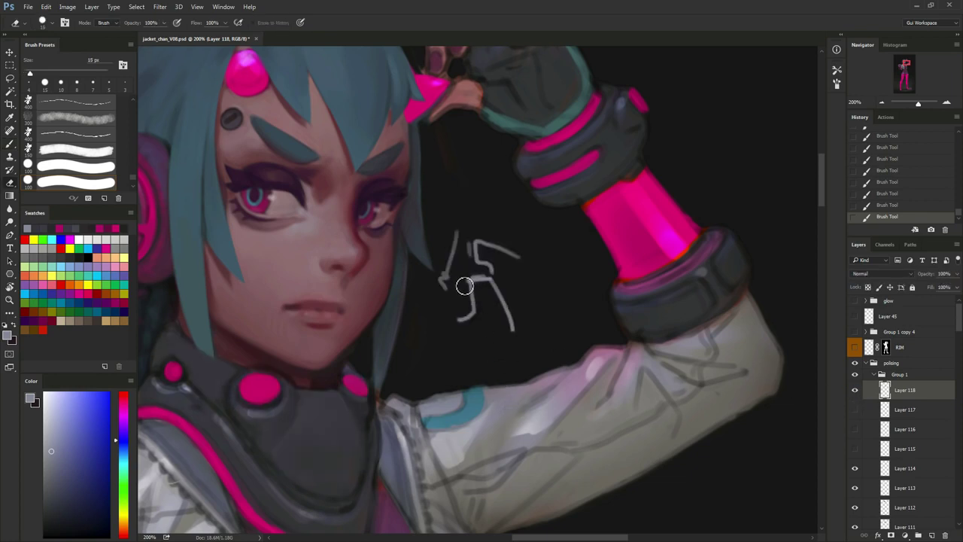
drag(466, 285, 476, 253)
Darken the groove below the collar's large pink light with a sampled near-black, using a 5 px brush.
mouse_move(466, 313)
mouse_down()
mouse_move(504, 292)
mouse_move(655, 308)
mouse_up()
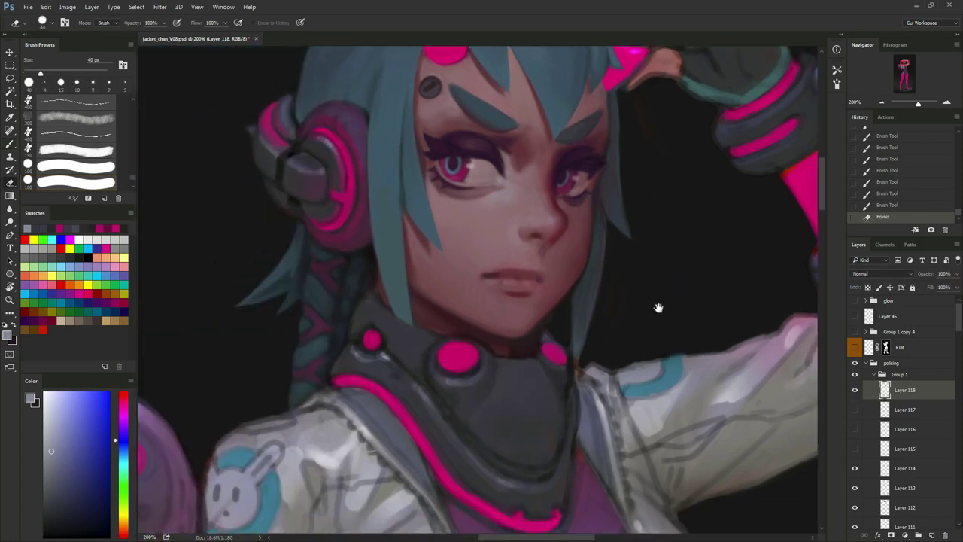
key(b)
alt+click(482, 365)
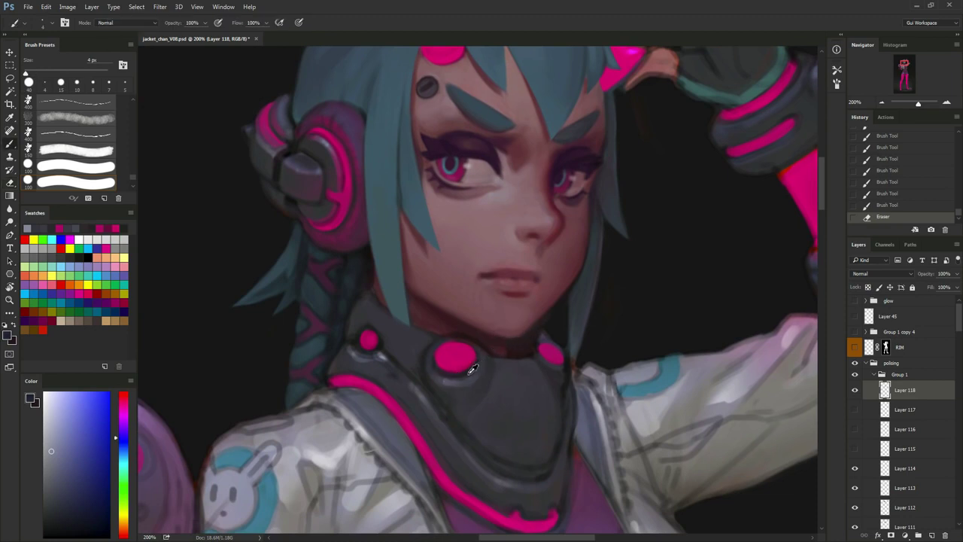
drag(501, 389, 486, 339)
alt+click(367, 297)
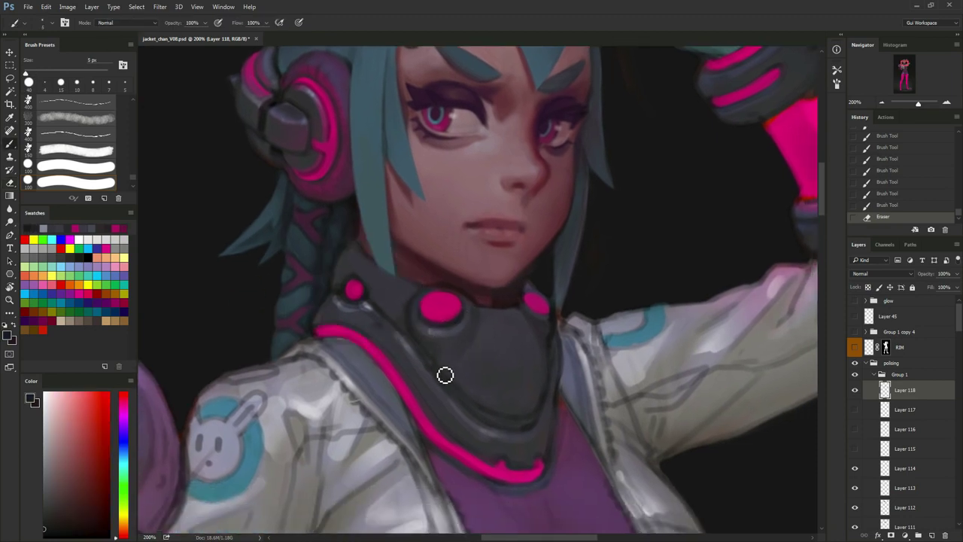
drag(428, 359, 449, 381)
Compare Layer 118 hidden and shown, add Layer 119 above it, and paint a near-black groove along the collar front plate's lower edge.
click(855, 391)
click(855, 391)
click(934, 535)
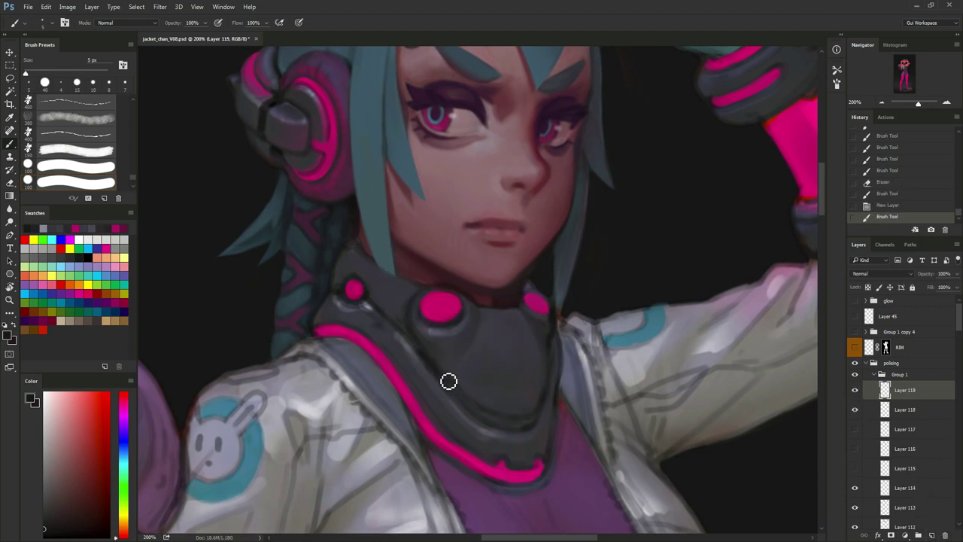
drag(476, 411, 480, 414)
mouse_move(454, 387)
mouse_down()
mouse_move(503, 428)
mouse_move(533, 426)
mouse_move(554, 390)
mouse_up()
key(])
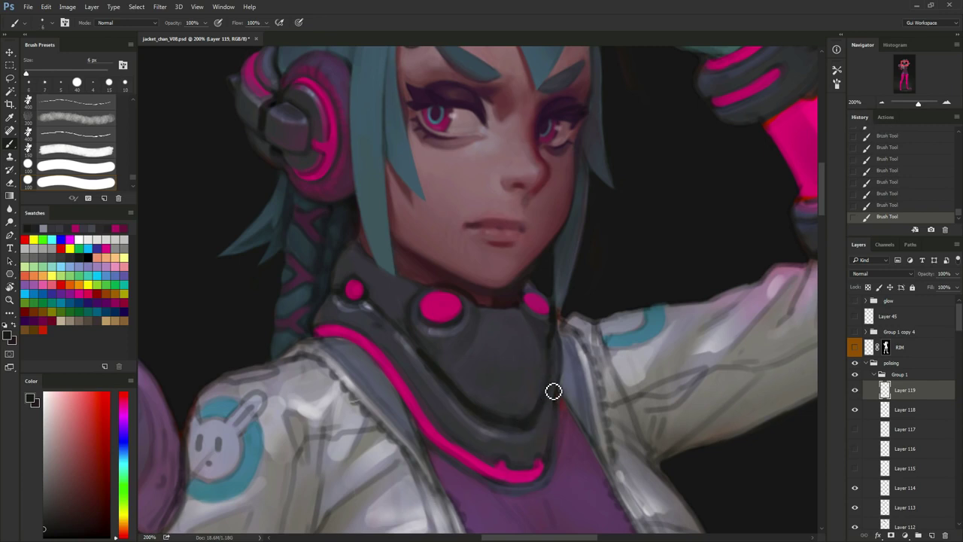
key([)
key([)
drag(540, 425, 553, 388)
Refine the groove's upper end beside the large pink light with sampled near-black and dark grey, using a 5 px brush.
alt+click(415, 293)
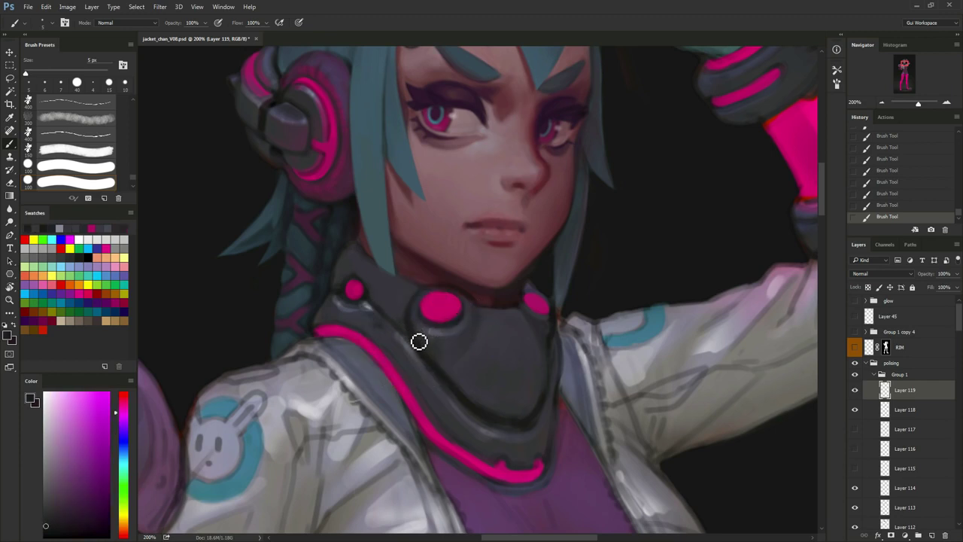
alt+click(413, 340)
alt+click(411, 326)
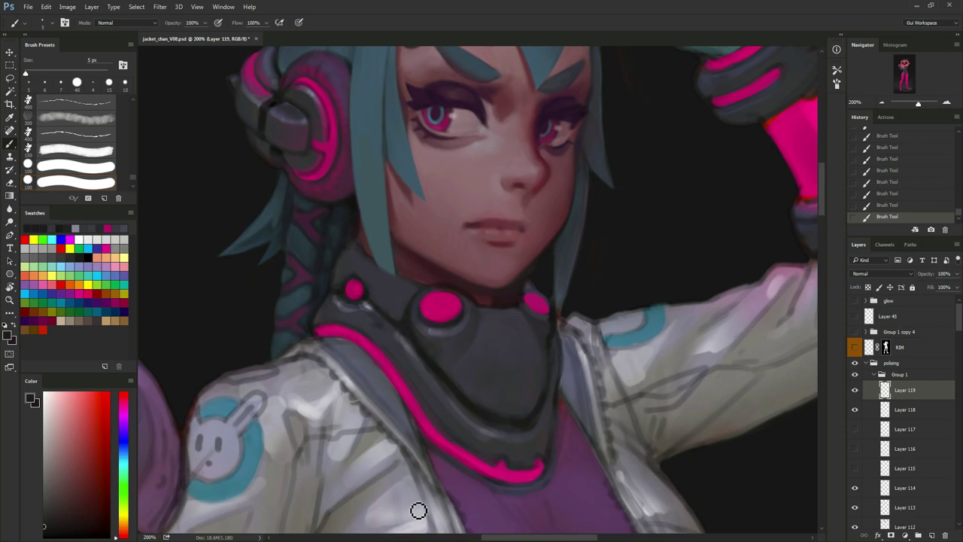
alt+click(400, 310)
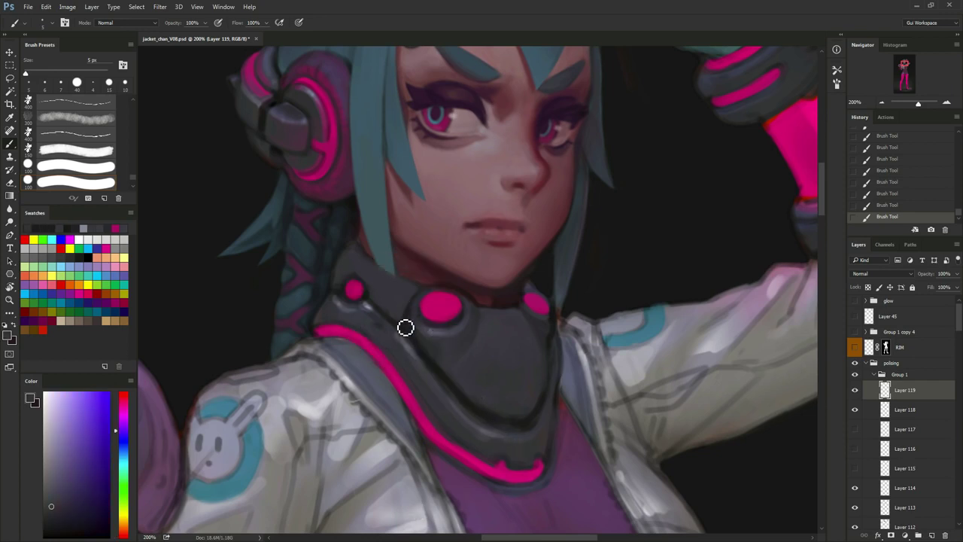
Blend the dark surround beneath the large pink light with nearby sampled blue-grey and violet-grey tones, using a 5 px brush.
alt+click(432, 347)
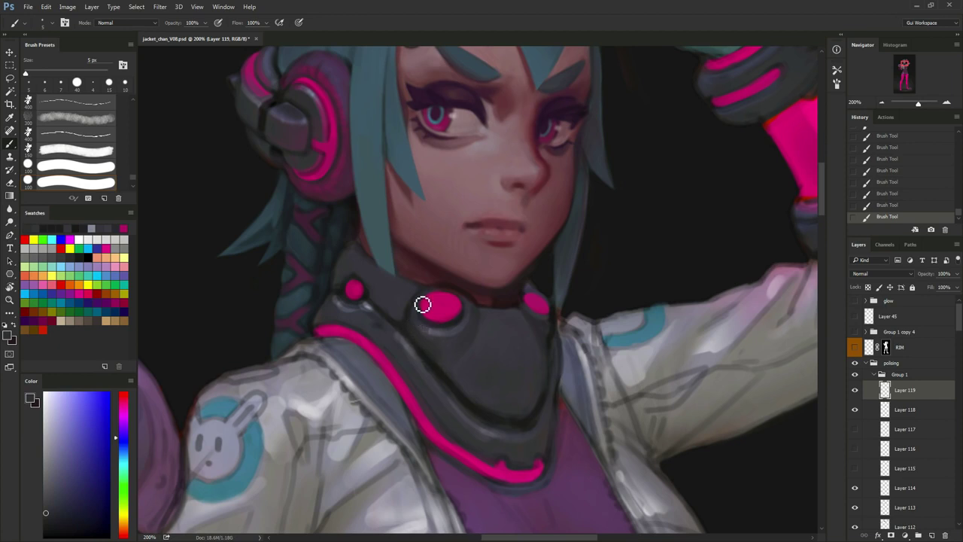
alt+click(438, 347)
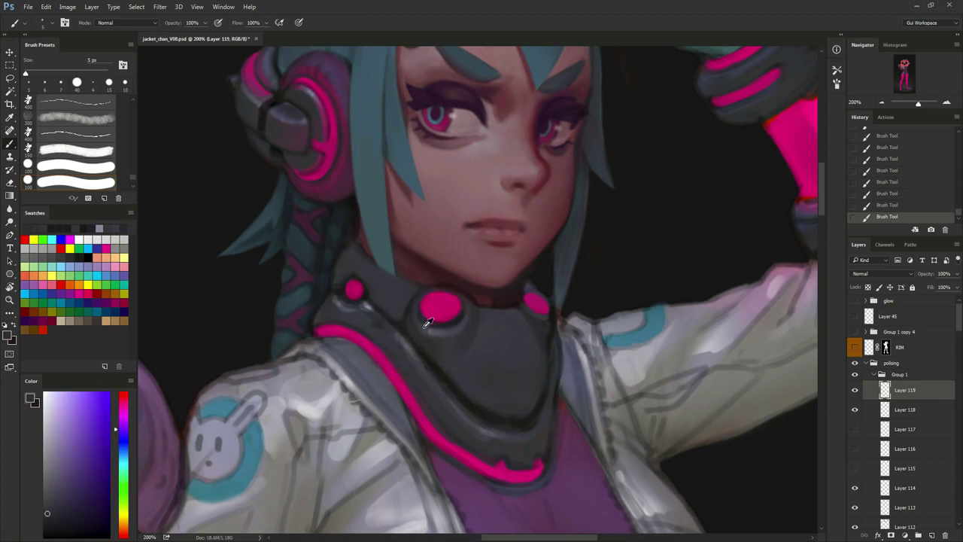
alt+click(429, 353)
alt+click(418, 335)
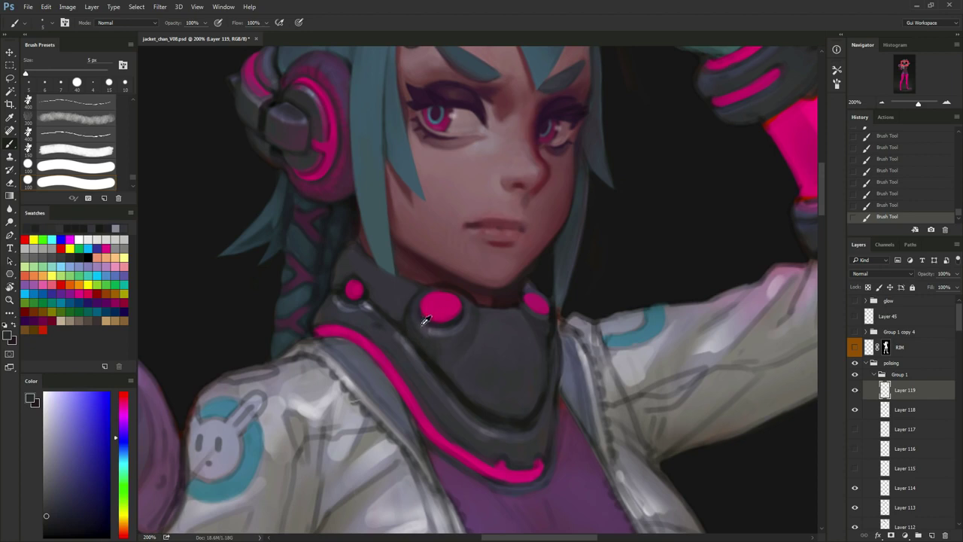
alt+click(426, 320)
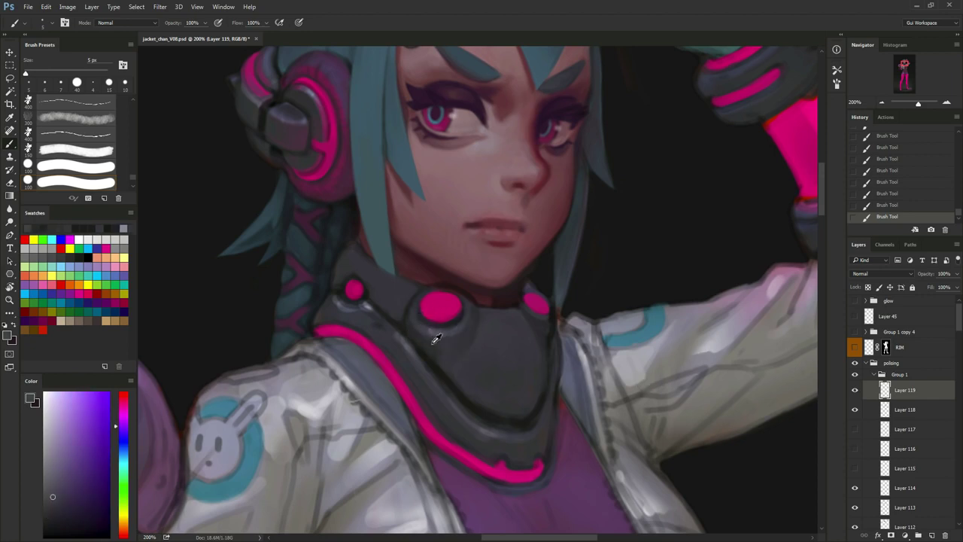
Redefine the front plate's edge along the groove below the large light with sampled dark greys, using 5 and 6 px brushes.
alt+click(440, 358)
alt+click(427, 345)
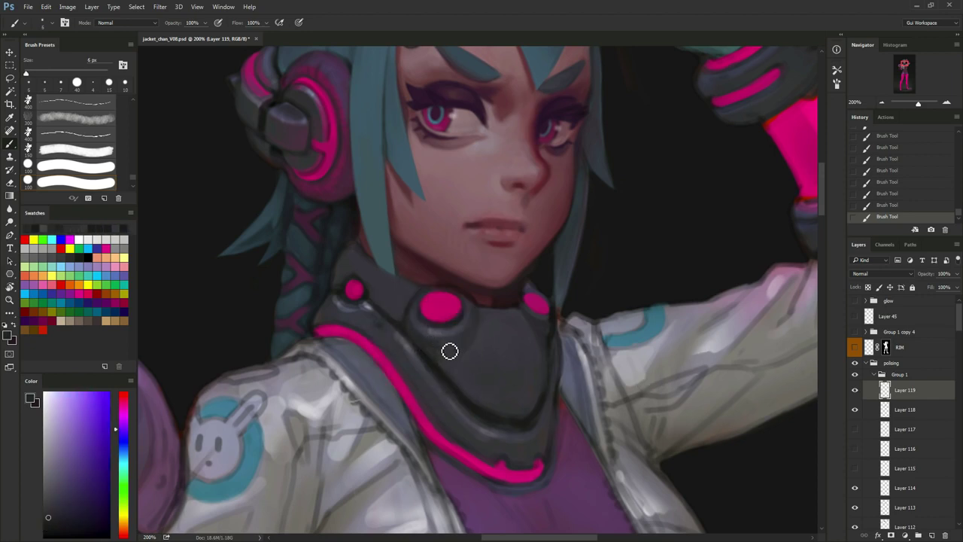
alt+click(428, 360)
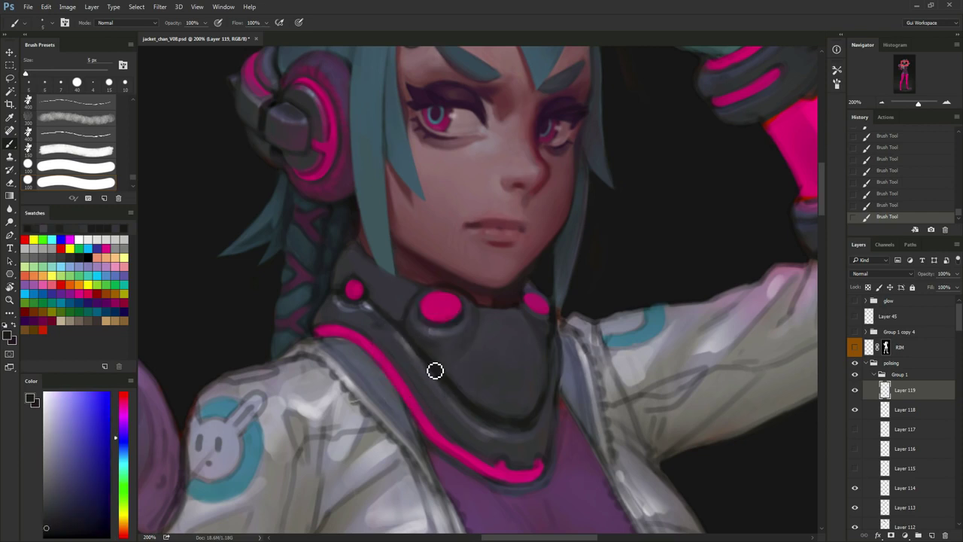
alt+click(454, 349)
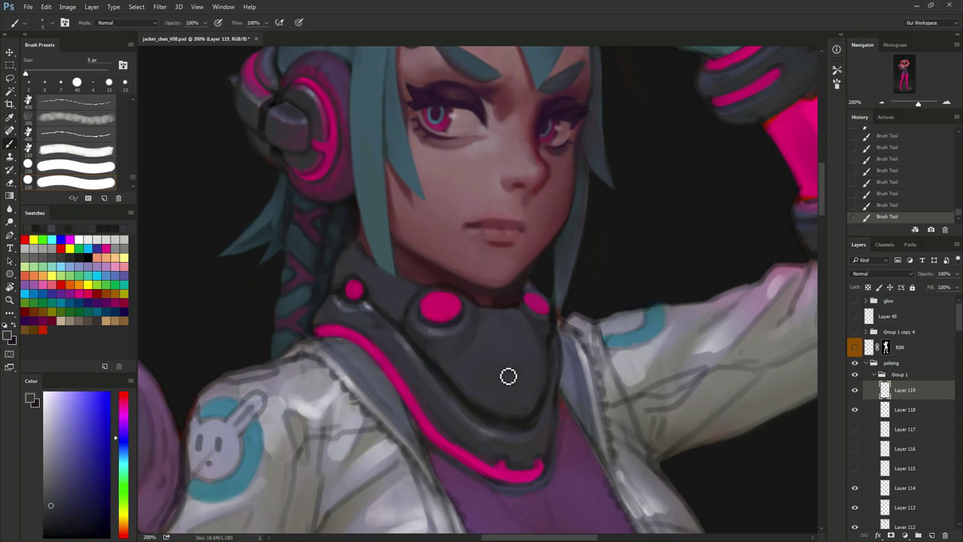
alt+click(419, 340)
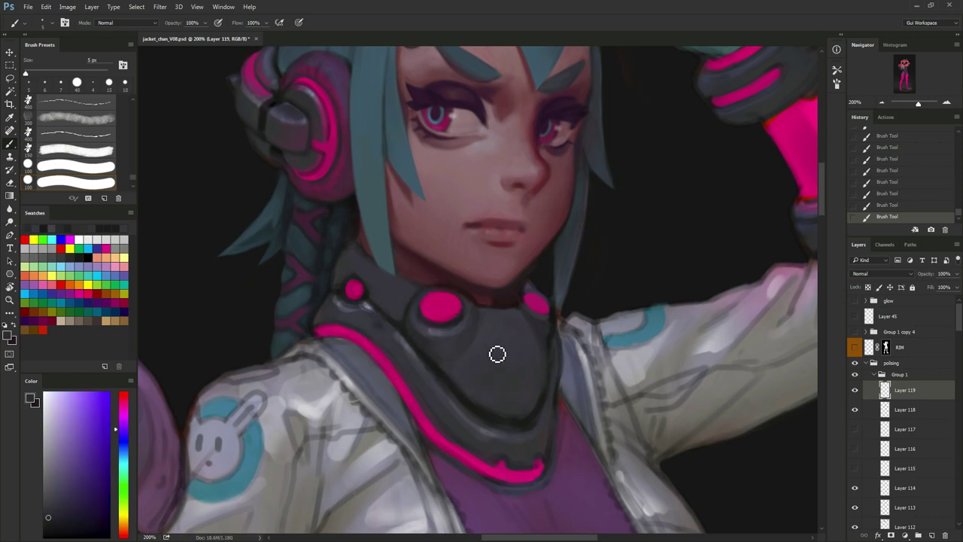
alt+click(449, 362)
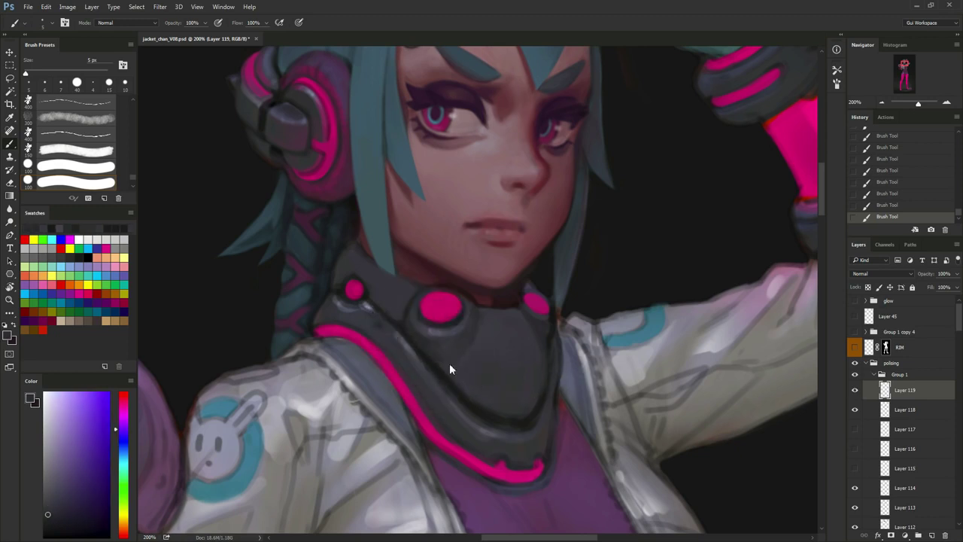
Smooth the front plate's shading below the large light with sampled greys, using an 8 px brush.
alt+click(441, 346)
key(bracketright)
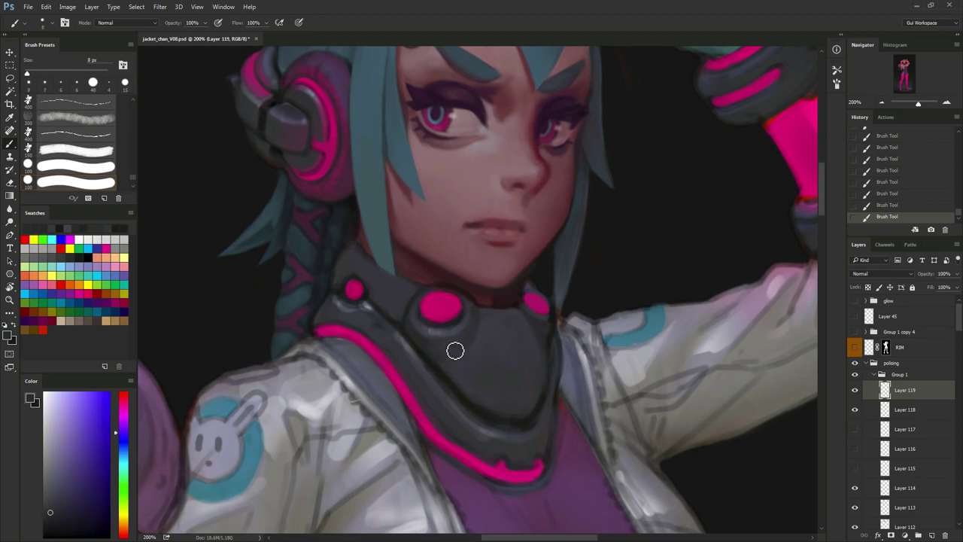
alt+click(455, 367)
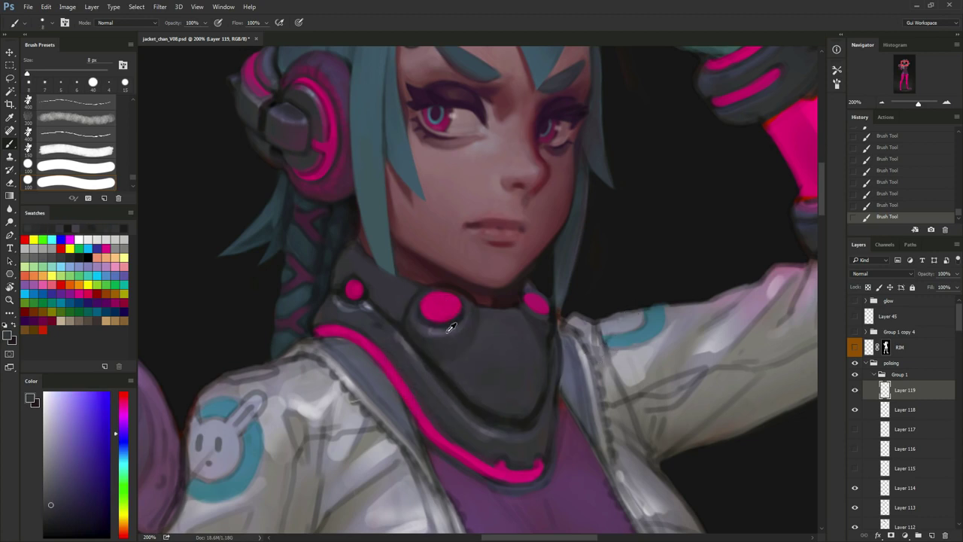
alt+click(449, 332)
mouse_move(467, 367)
mouse_down()
mouse_move(453, 372)
mouse_move(471, 368)
mouse_move(465, 379)
mouse_up()
alt+click(454, 377)
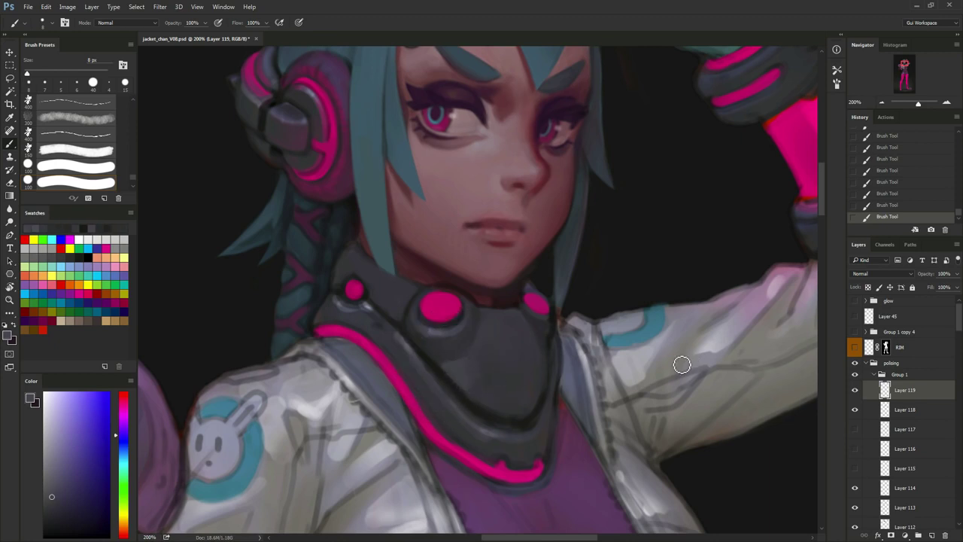
Even out the greys across the front plate's lower part above the groove with sampled tones, using 7 and 9 px brushes.
alt+click(463, 374)
key(bracketleft)
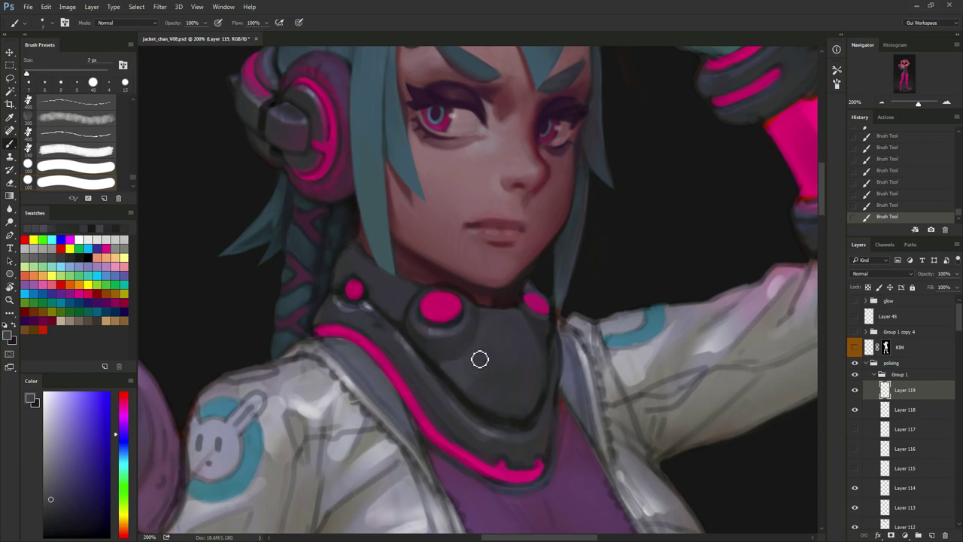
alt+click(466, 380)
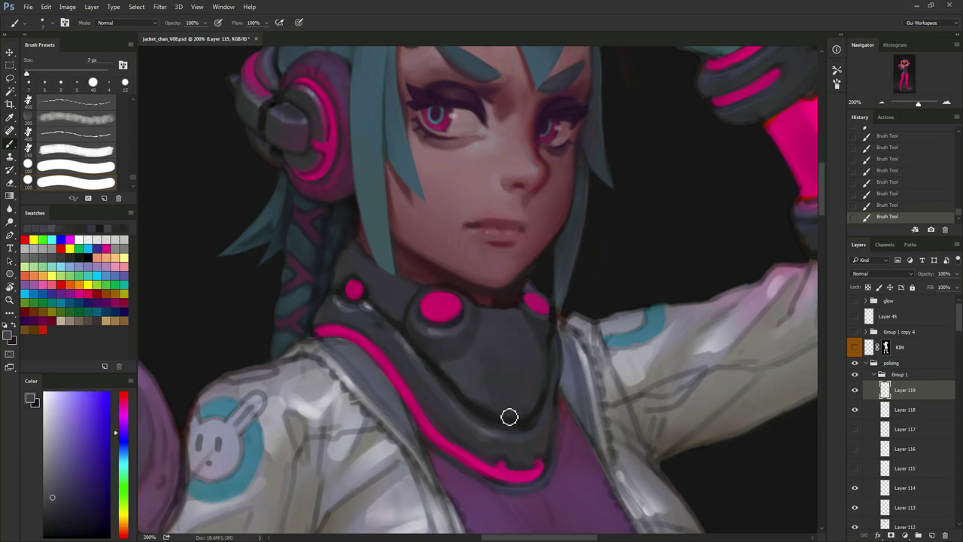
alt+click(474, 369)
key(bracketright)
key(bracketright)
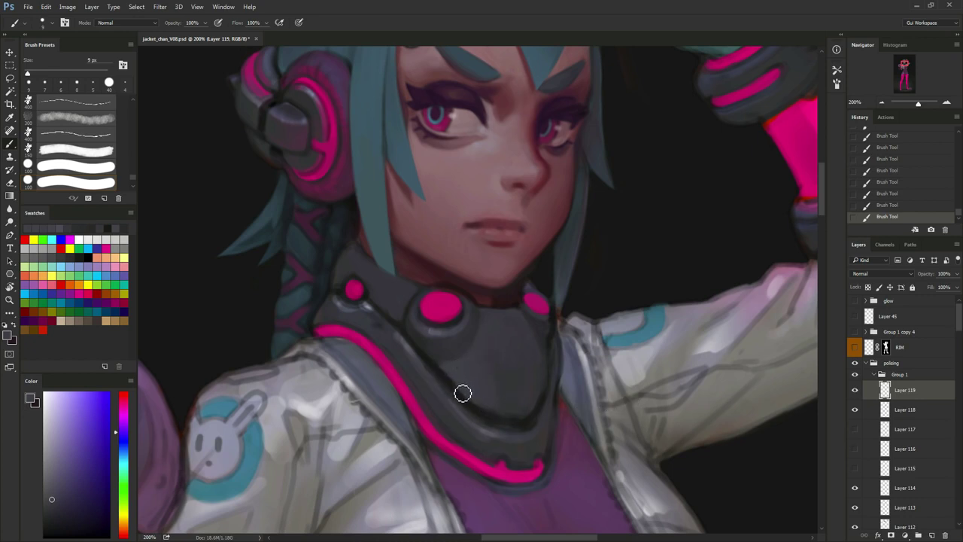
Sharpen the groove beneath the front plate with sampled dark grey and near-black, using a 5 px brush.
alt+click(441, 352)
key(bracketleft)
key(bracketleft)
key(bracketleft)
key(bracketleft)
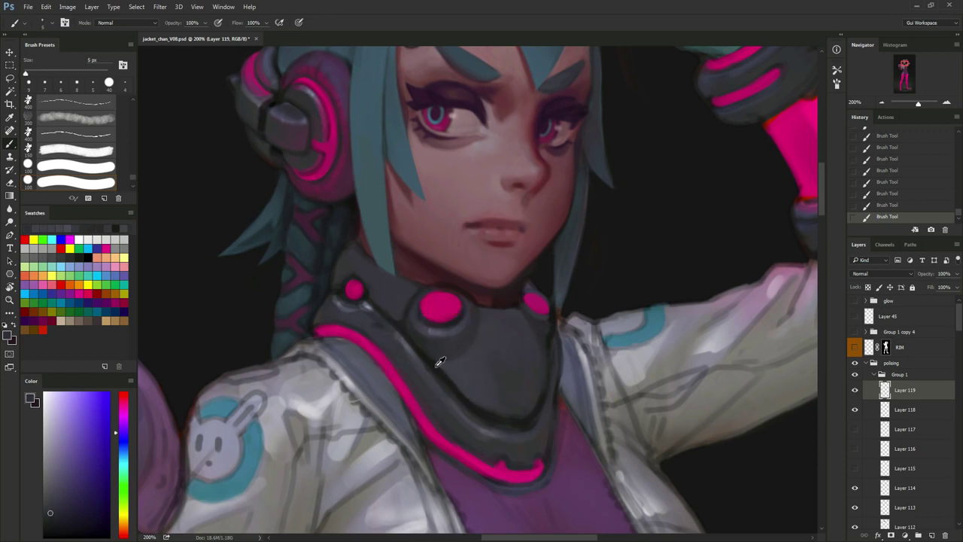
alt+click(436, 366)
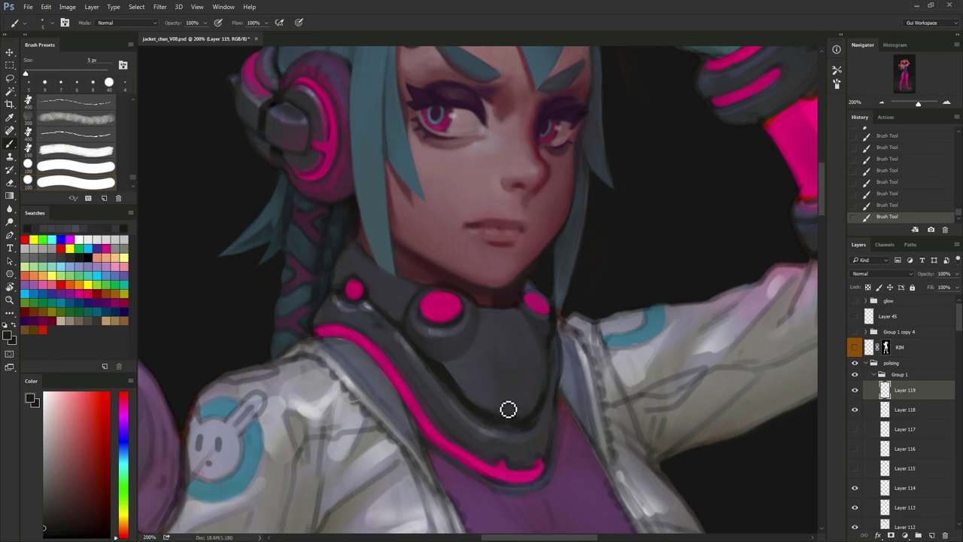
Redefine the groove's upper bend below the large pink light with sampled violet-greys and near-black, using a 6 px brush.
alt+click(414, 344)
alt+click(419, 359)
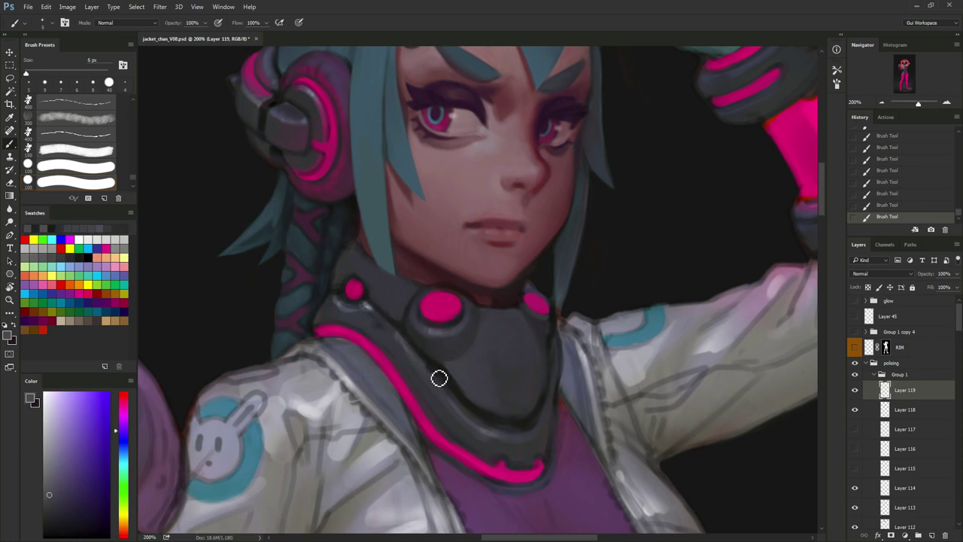
drag(420, 364, 462, 404)
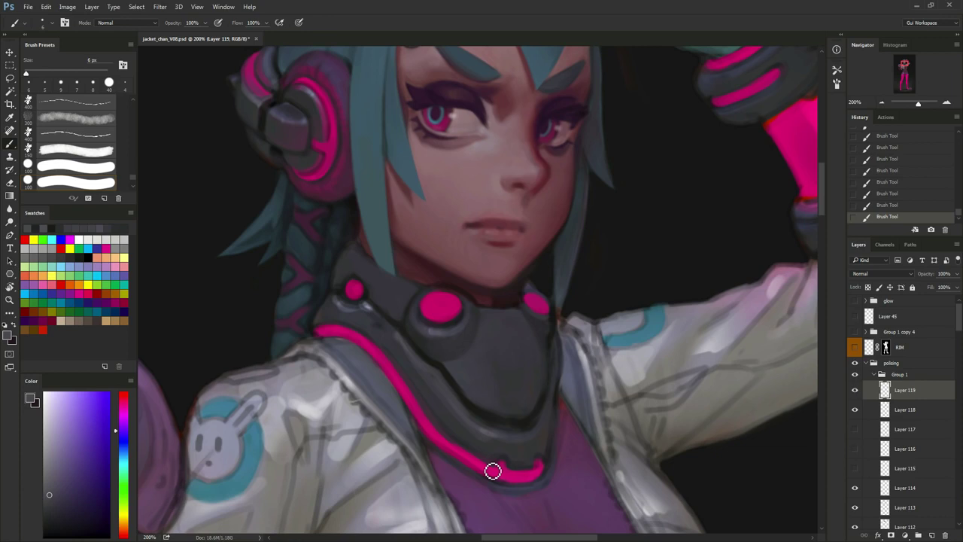
alt+click(435, 355)
mouse_move(421, 345)
mouse_down()
mouse_move(440, 371)
mouse_move(417, 357)
mouse_move(450, 379)
mouse_up()
alt+click(435, 364)
key(bracketleft)
key(bracketright)
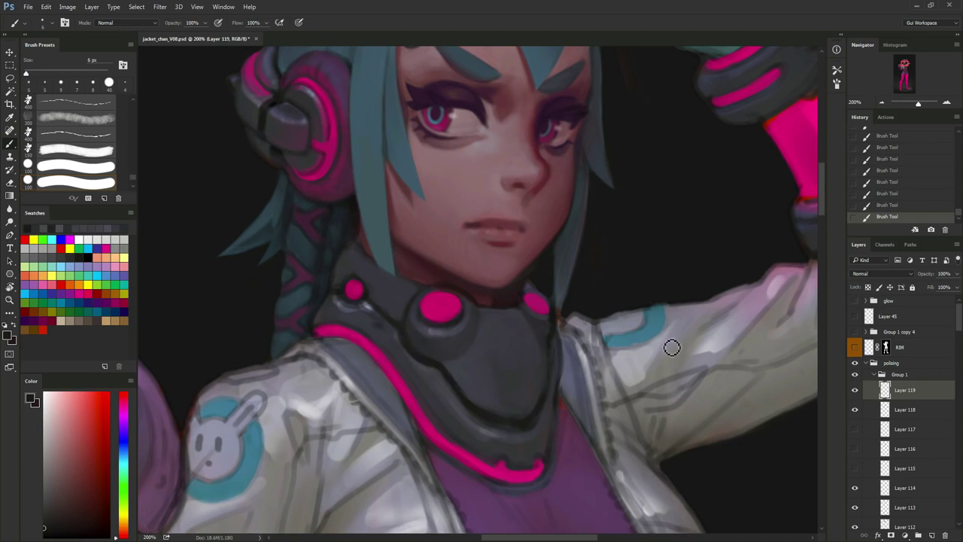
Smooth the collar band between the groove and the pink stripe with sampled dark greys, using 6 to 8 px brushes.
alt+click(434, 370)
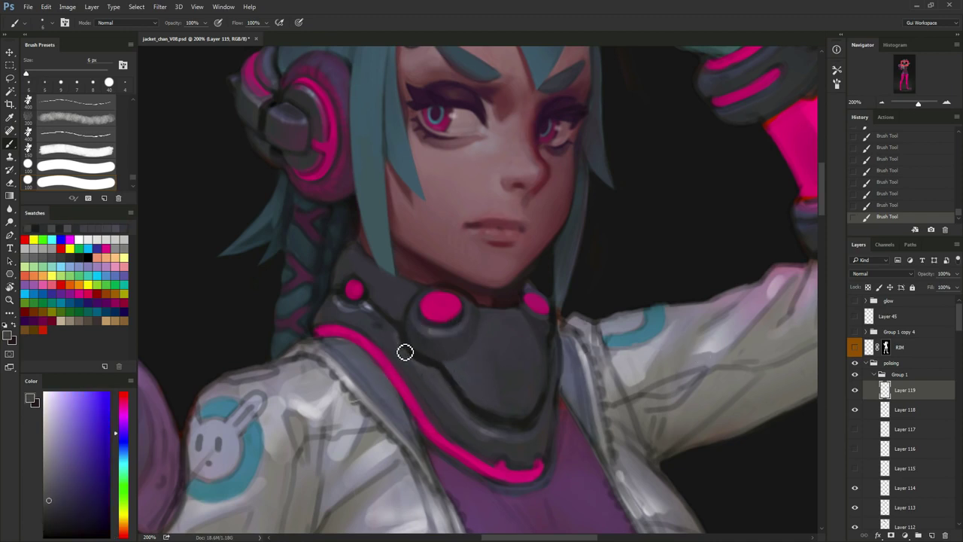
key(bracketright)
alt+click(431, 366)
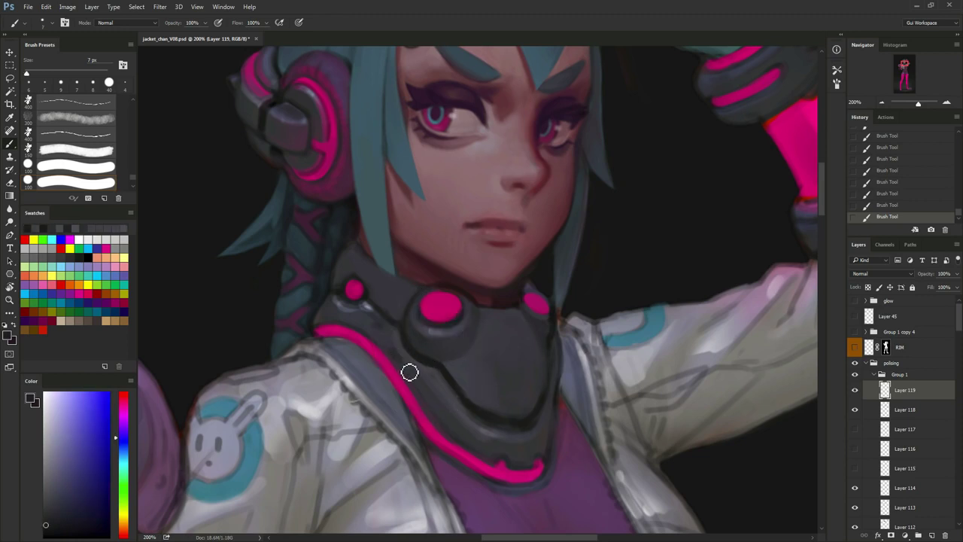
key(bracketright)
alt+click(382, 330)
alt+click(401, 362)
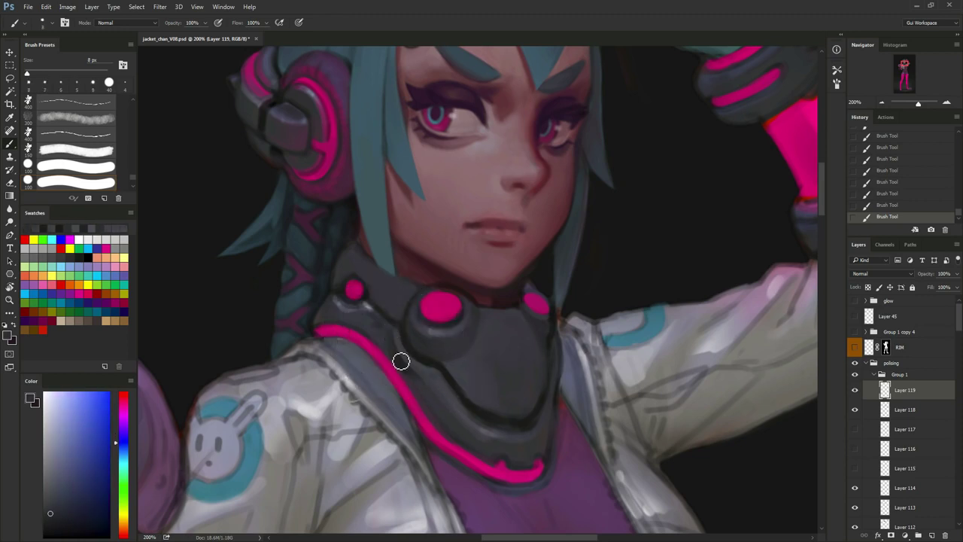
drag(439, 387, 461, 424)
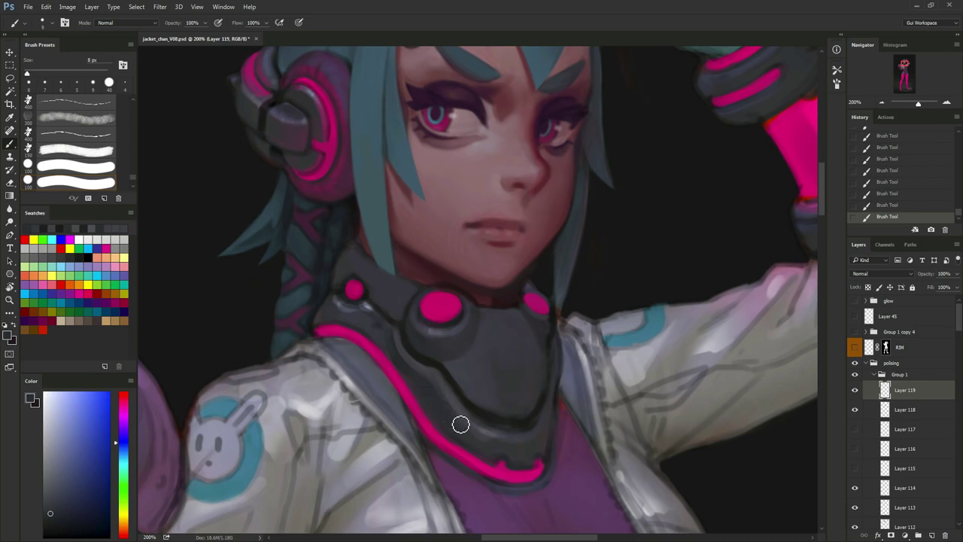
Clean up the front plate's lower edge against the groove with sampled grey and near-black, using 6 and 4 px brushes.
alt+click(452, 369)
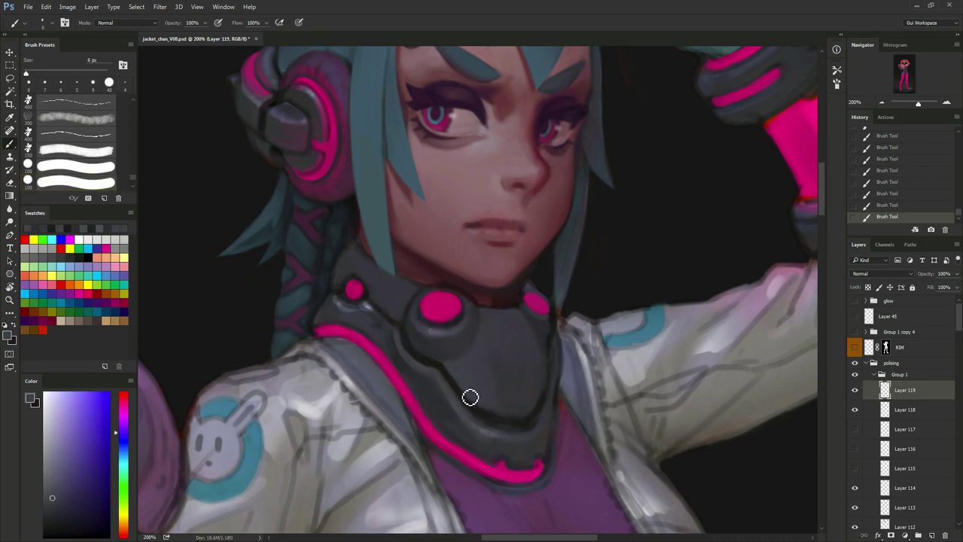
alt+click(456, 370)
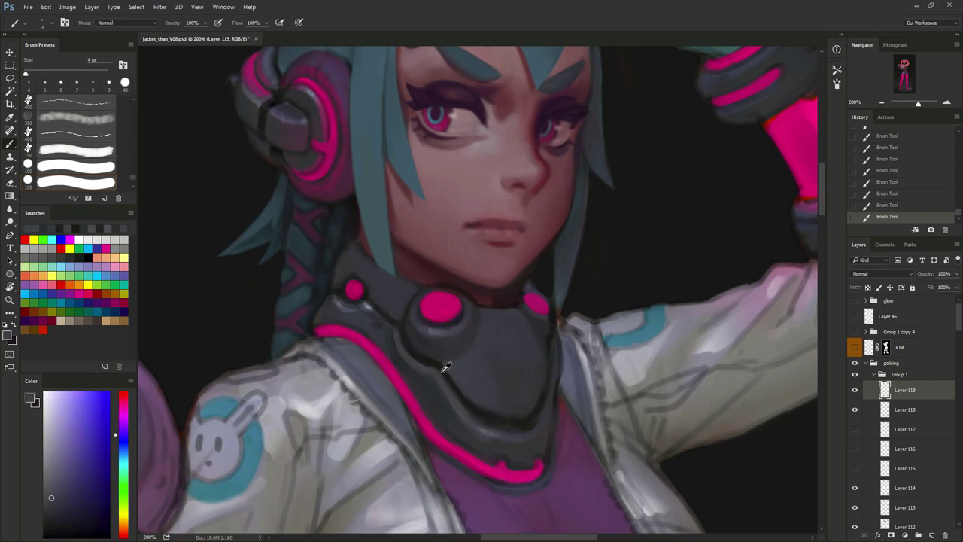
alt+click(444, 371)
drag(516, 431, 539, 423)
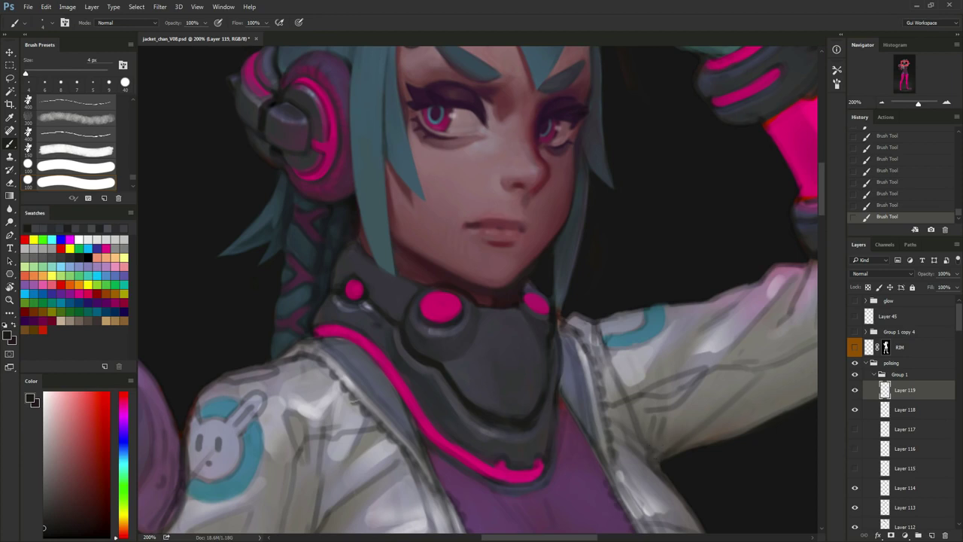
Refine the collar band's rim and the groove below the large light with sampled greys and near-black, using 4 and 5 px brushes.
alt+click(417, 358)
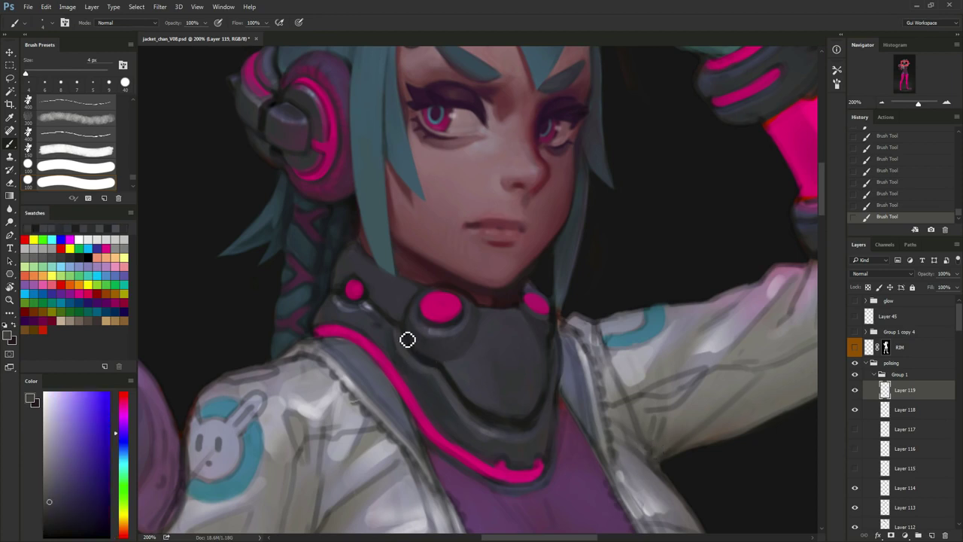
alt+click(422, 356)
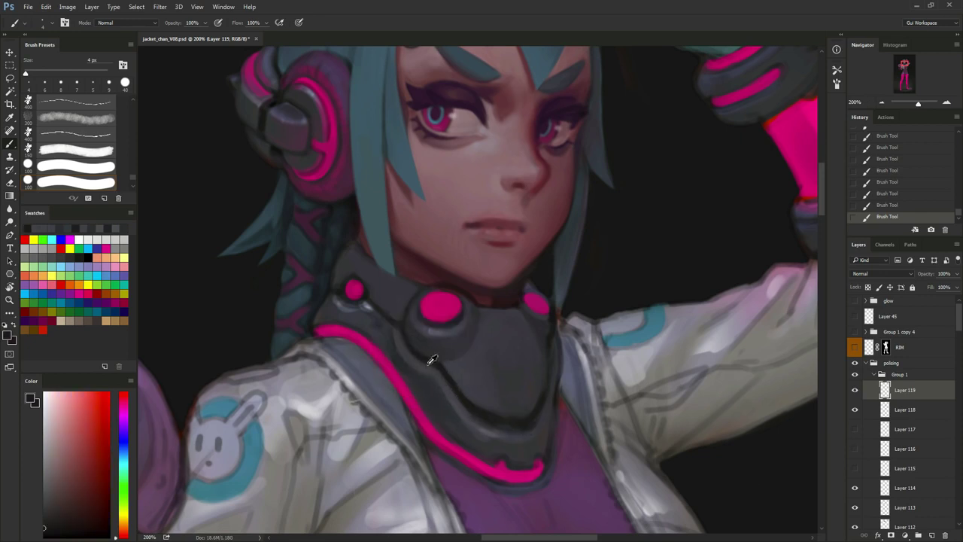
alt+click(432, 360)
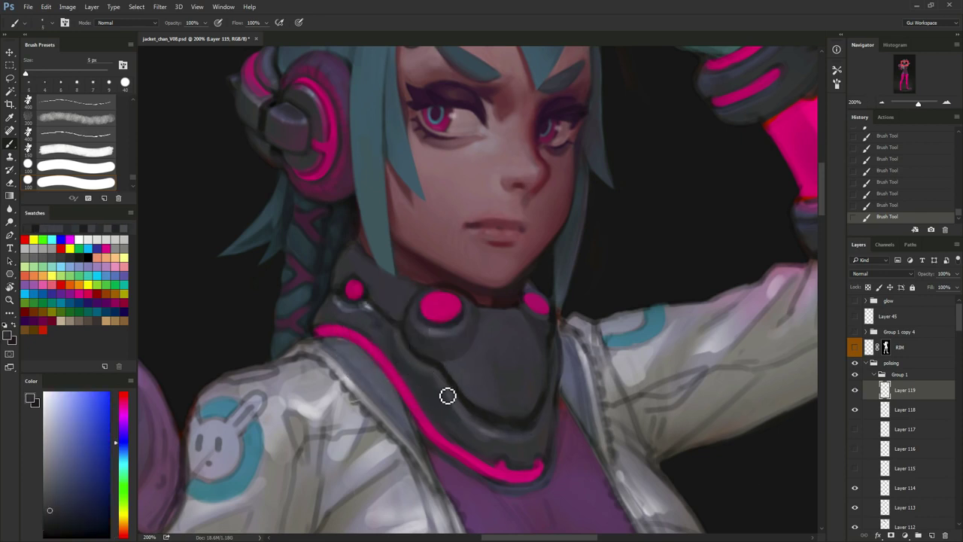
alt+click(501, 401)
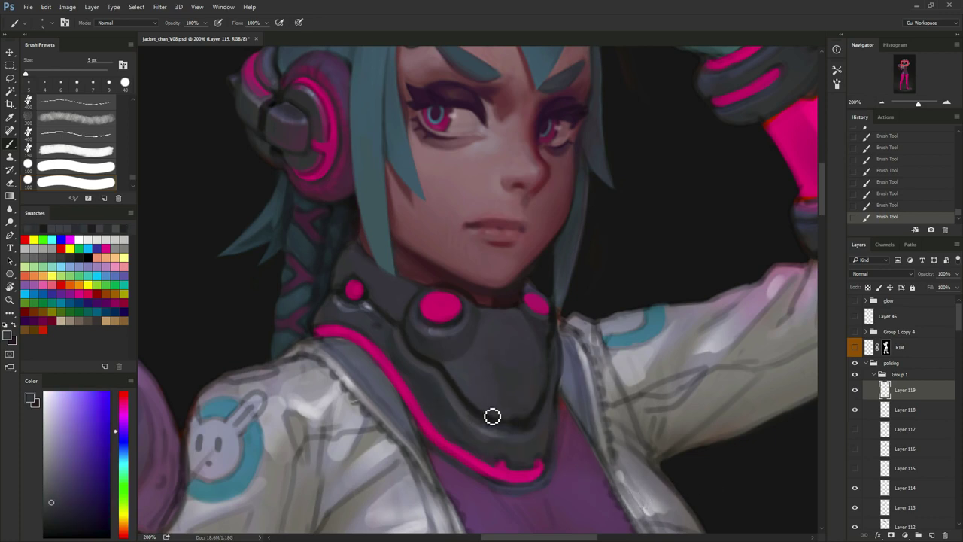
Darken the contour around the large light's surround with sampled near-black violet, using a 5 px brush.
alt+click(457, 390)
drag(615, 465, 663, 475)
alt+click(456, 387)
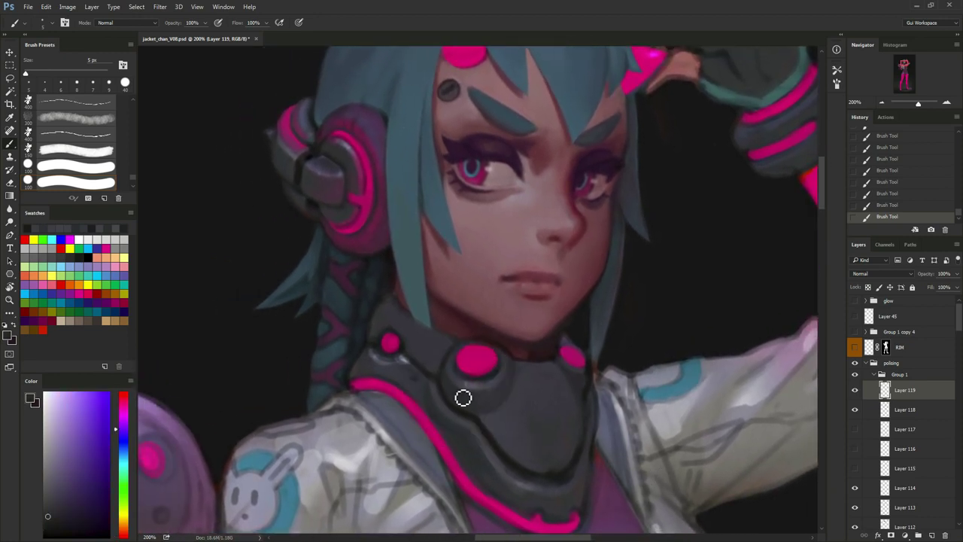
drag(454, 373, 453, 385)
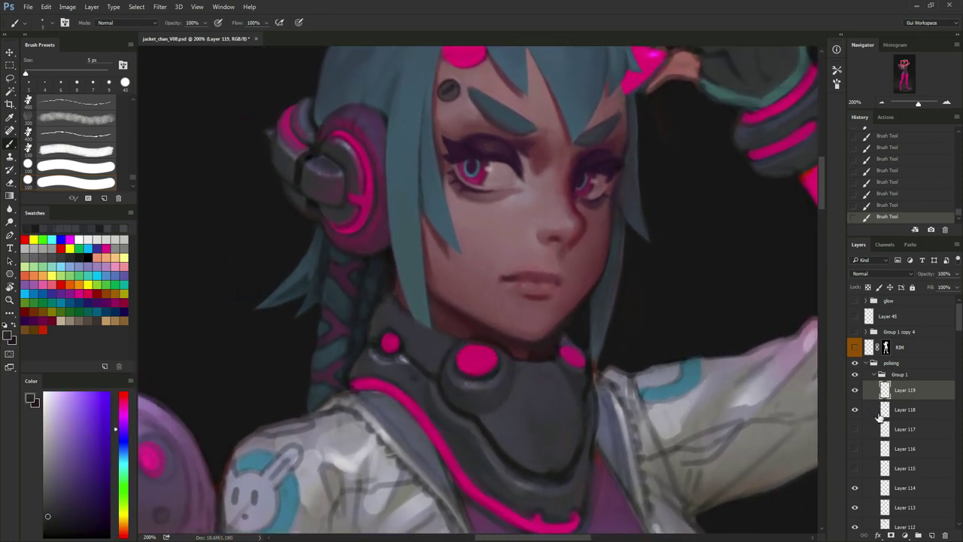
Compare the collar with Layers 119 and 118 hidden and shown again.
click(855, 393)
click(855, 393)
click(855, 397)
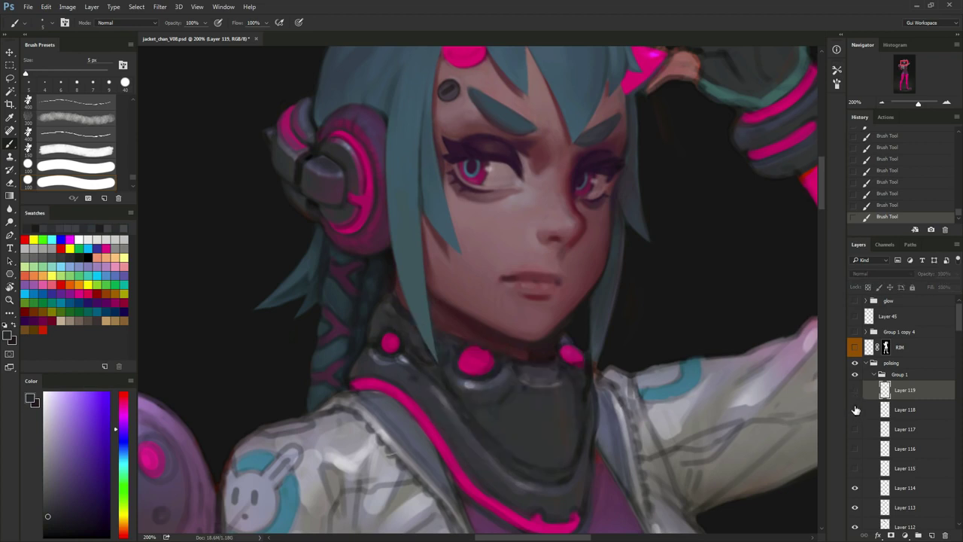
click(854, 392)
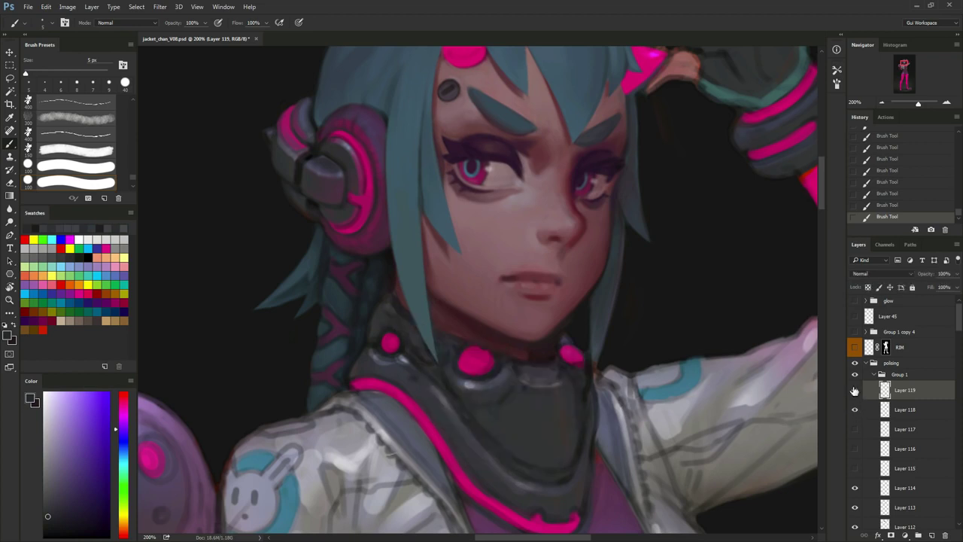
Paint over the groove's upper end beneath the large light with sampled greys, using 5 to 8 px brushes.
alt+click(493, 428)
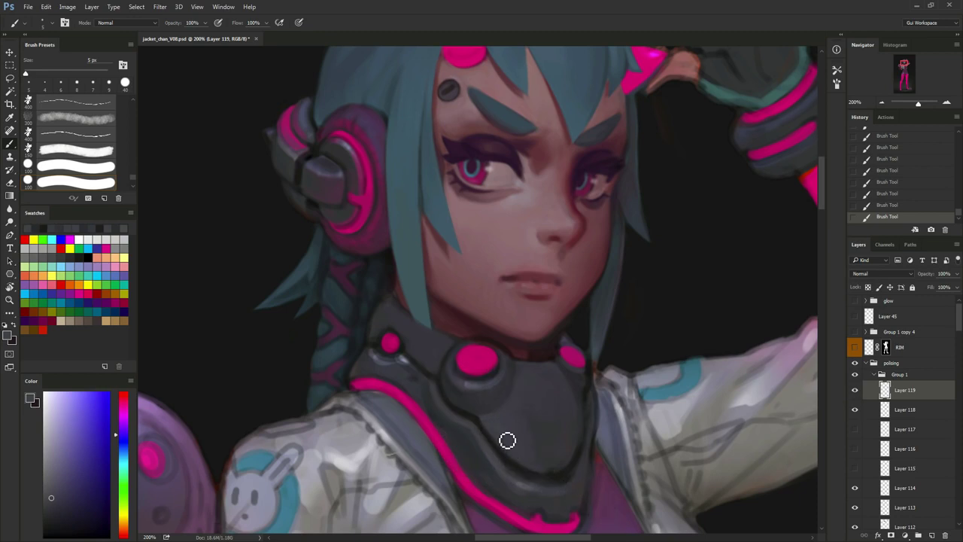
drag(493, 434, 460, 410)
key(bracketright)
key(bracketright)
alt+click(485, 427)
alt+click(466, 421)
alt+click(472, 411)
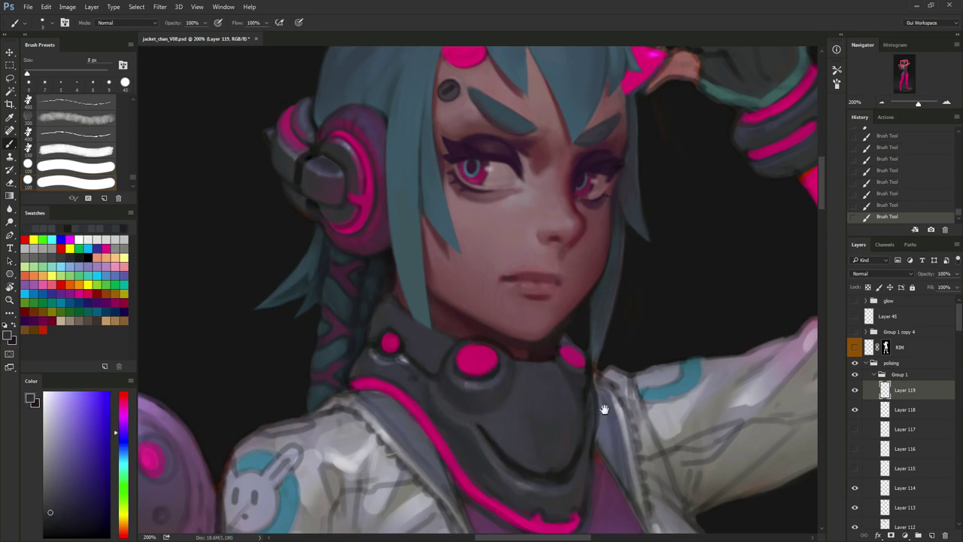
Reshape the front plate's edge where it meets the large light's surround with sampled violet-greys, using 8 and 7 px brushes.
drag(604, 410, 564, 311)
alt+click(448, 341)
mouse_move(449, 343)
mouse_down()
mouse_move(418, 328)
mouse_move(429, 332)
mouse_move(403, 292)
mouse_move(413, 318)
mouse_up()
alt+click(425, 318)
key([)
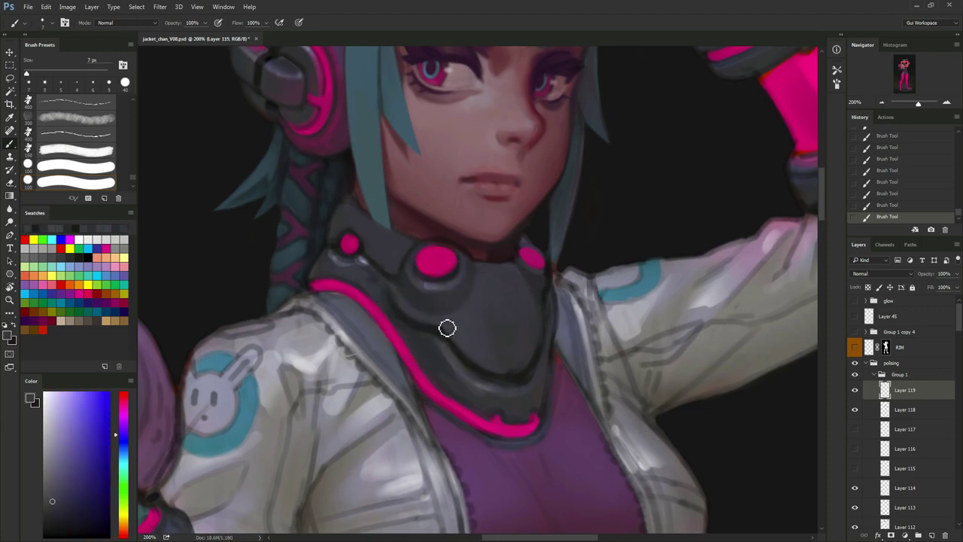
alt+click(434, 332)
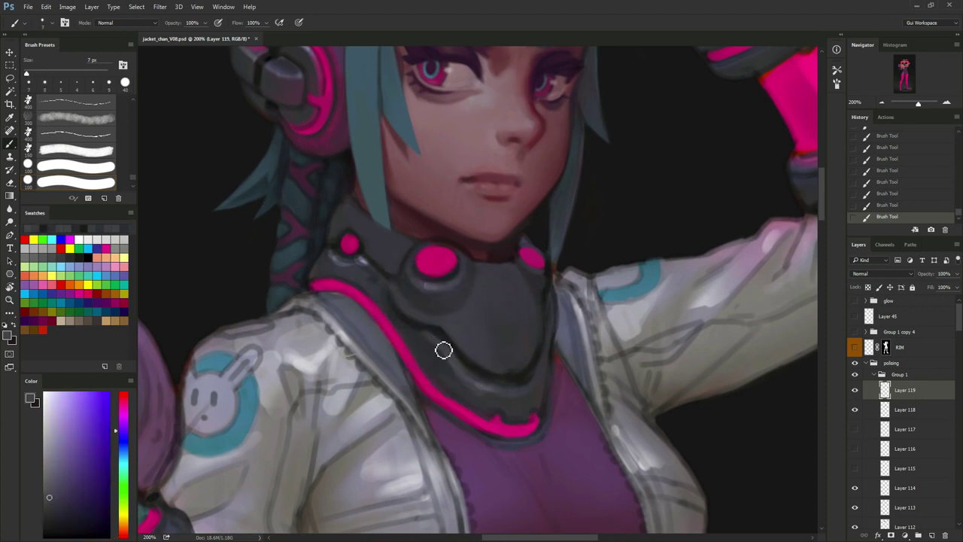
Extend the dark groove up around the large light's surround with sampled near-black and violet-grey, using 7, 6 and 5 px brushes.
drag(415, 332, 392, 297)
alt+click(426, 329)
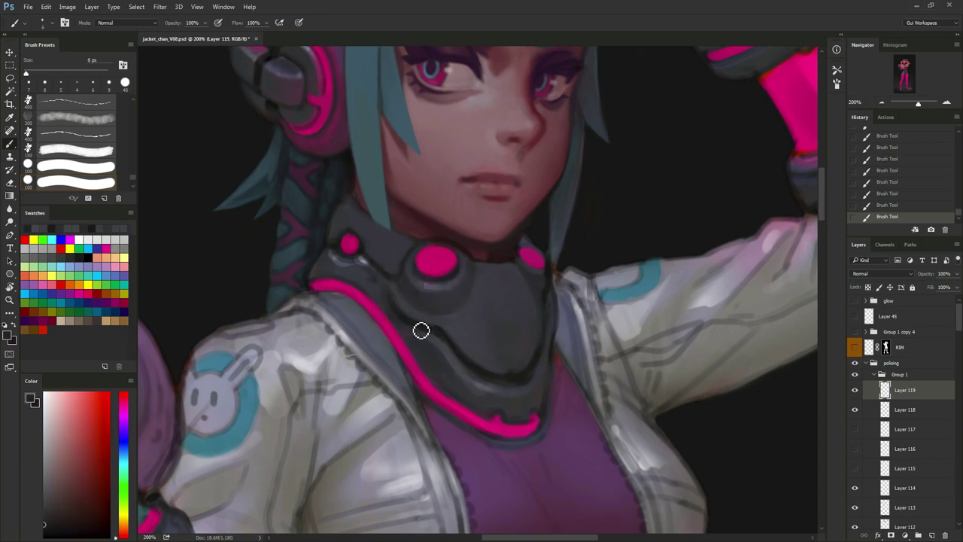
alt+click(429, 337)
key(bracketleft)
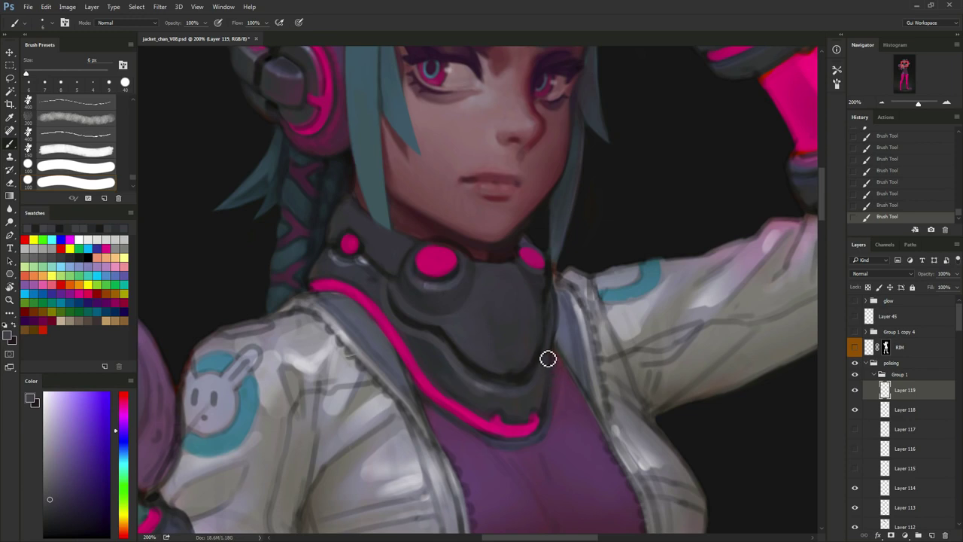
alt+click(397, 302)
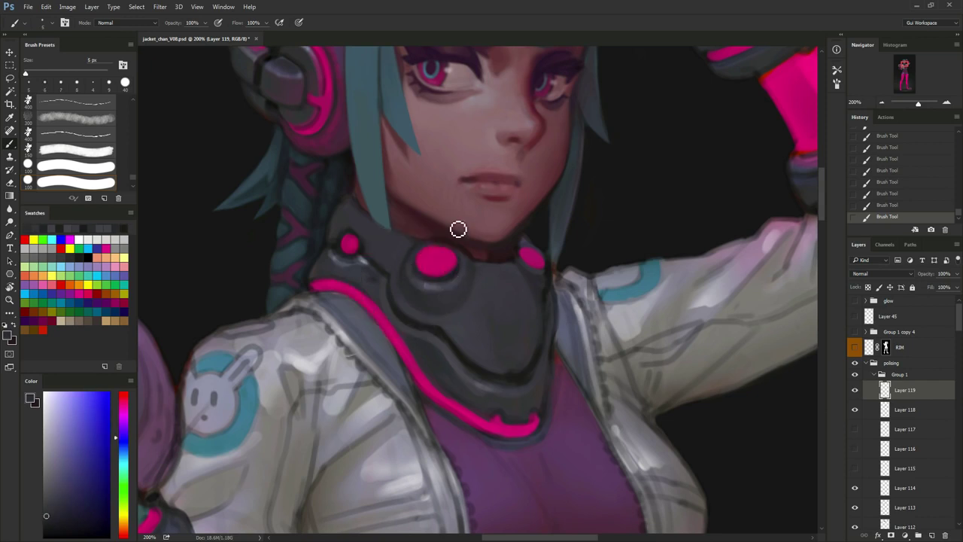
alt+click(399, 302)
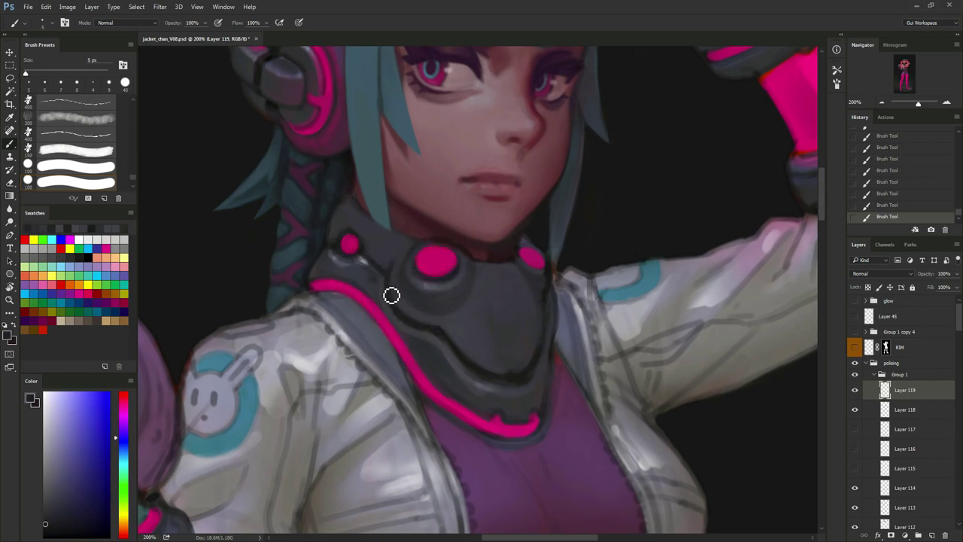
Define the upper contour of the large light's surround with sampled dark violet-greys, using 3 and 4 px brushes.
drag(517, 274, 583, 285)
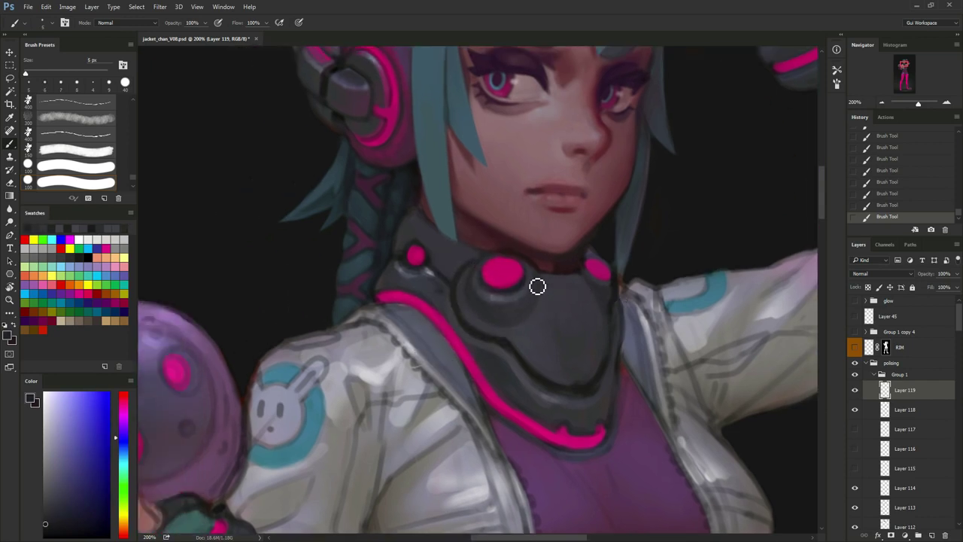
alt+click(463, 262)
alt+click(465, 279)
key(bracketleft)
key(bracketleft)
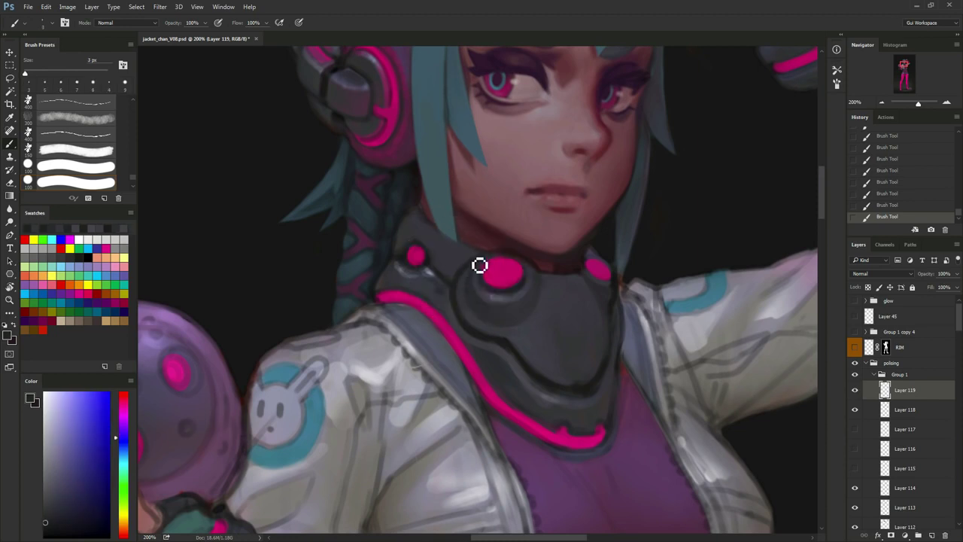
alt+click(459, 259)
key(bracketright)
Extend the light grey rim highlight from below the small pink light toward the groove, blending with sampled greys at 5 and 6 px.
alt+click(448, 297)
alt+click(444, 286)
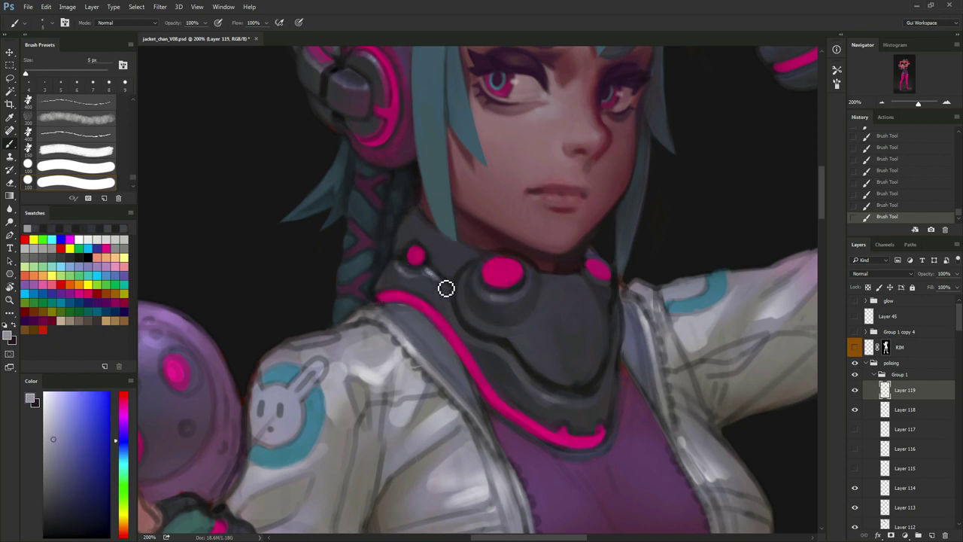
alt+click(452, 294)
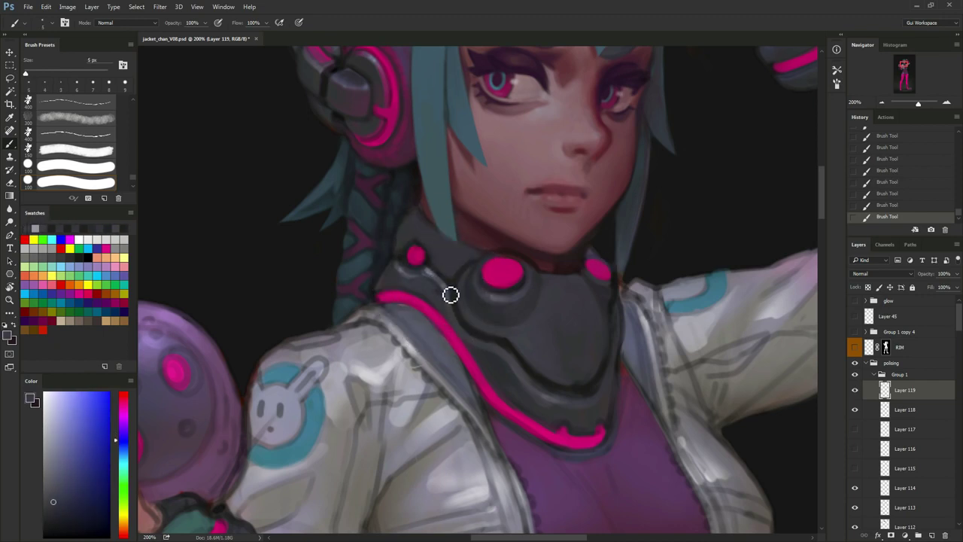
alt+click(451, 292)
key(bracketright)
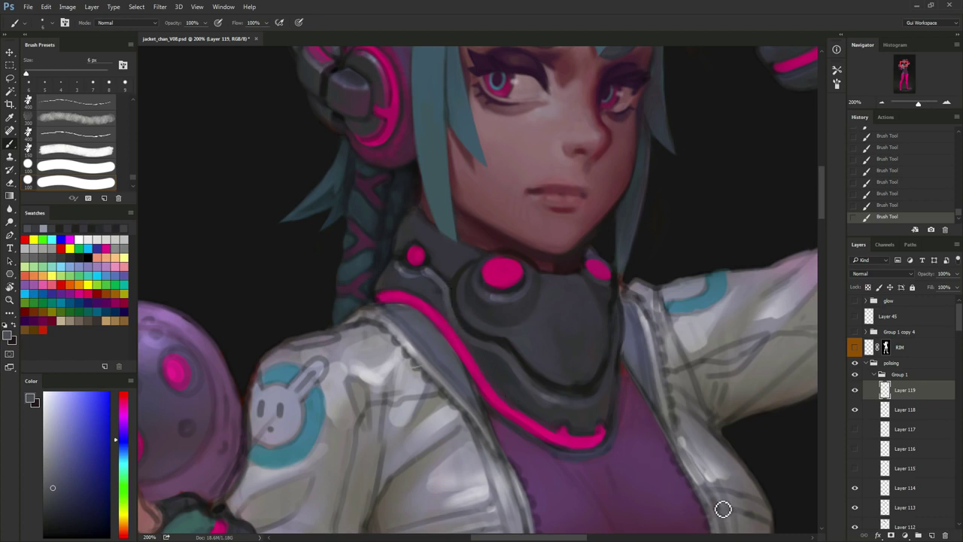
Refine the dark groove and its grey edge below the large light's surround with sampled dark violet-greys and near-black, using 6 and 5 px brushes.
alt+click(514, 370)
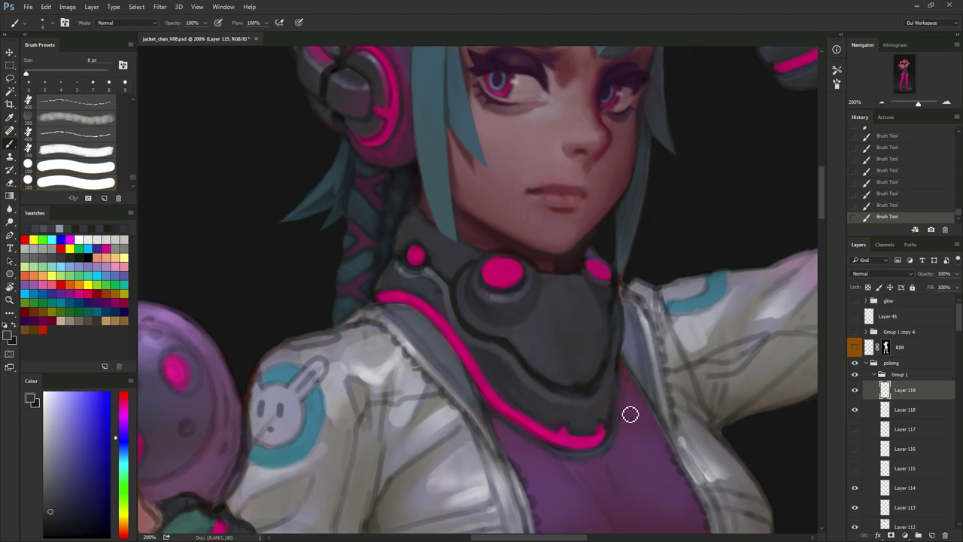
alt+click(511, 335)
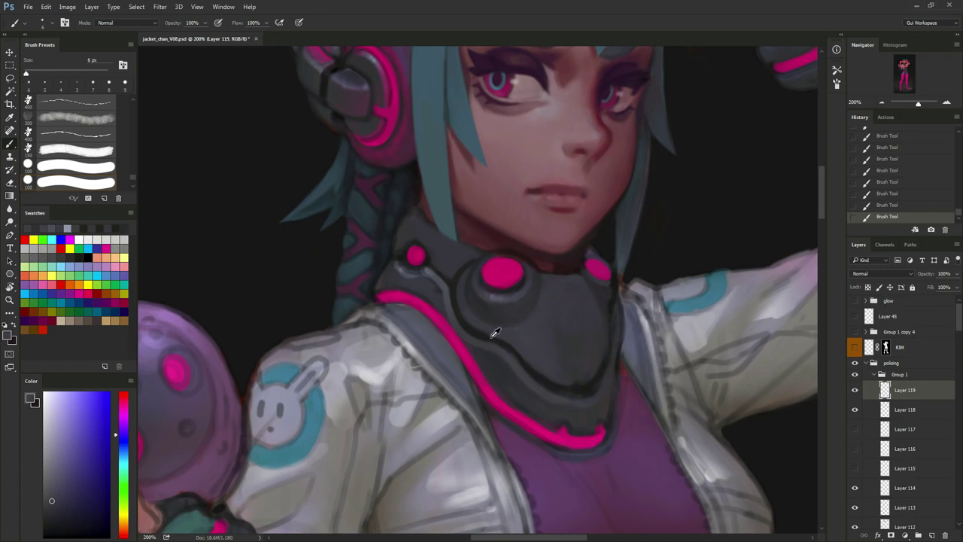
alt+click(495, 333)
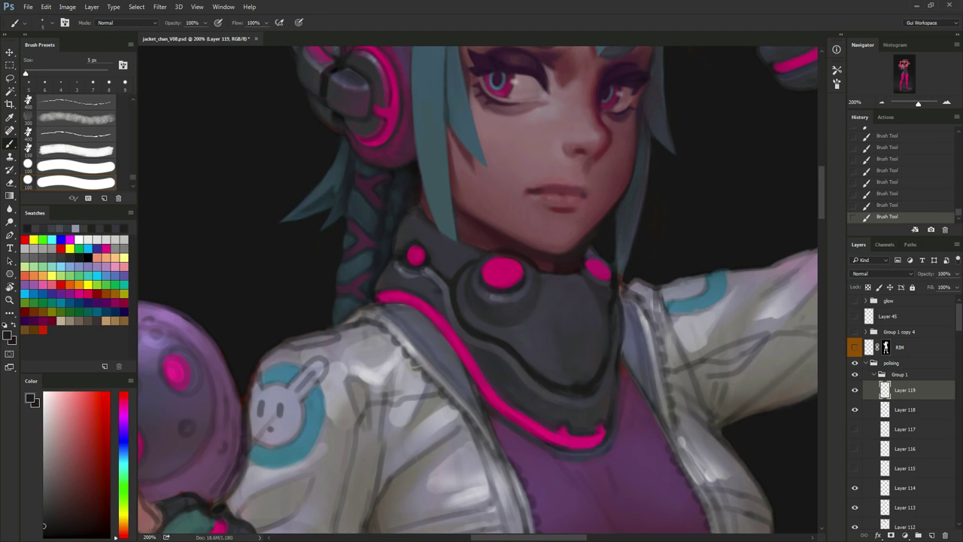
drag(546, 418, 574, 399)
alt+click(451, 344)
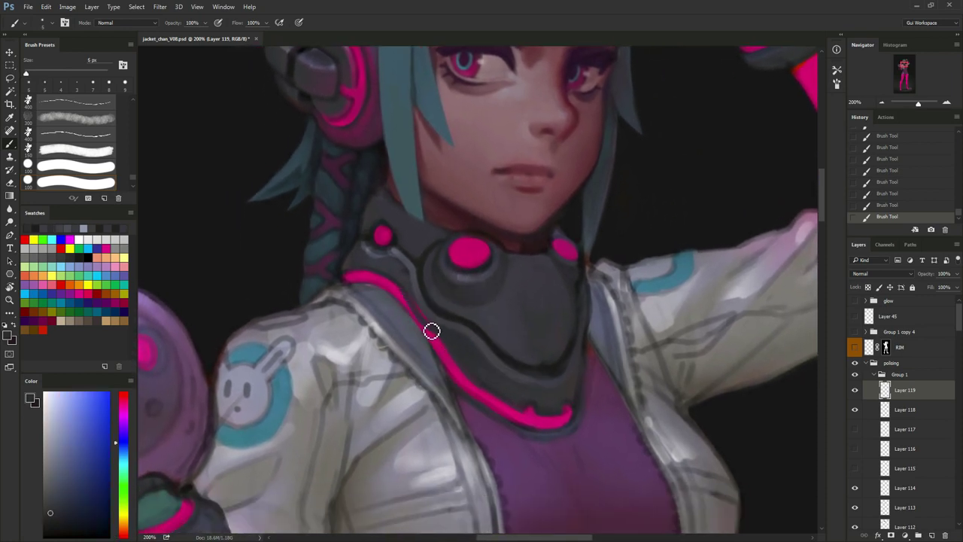
Try covering the upper stretch of the collar's pink strip with sampled dark violet-greys, using 7 and 10 px brushes.
key(])
key(])
drag(410, 294, 455, 351)
mouse_move(605, 437)
mouse_down()
mouse_move(612, 428)
mouse_move(655, 441)
mouse_move(507, 439)
mouse_up()
alt+click(382, 313)
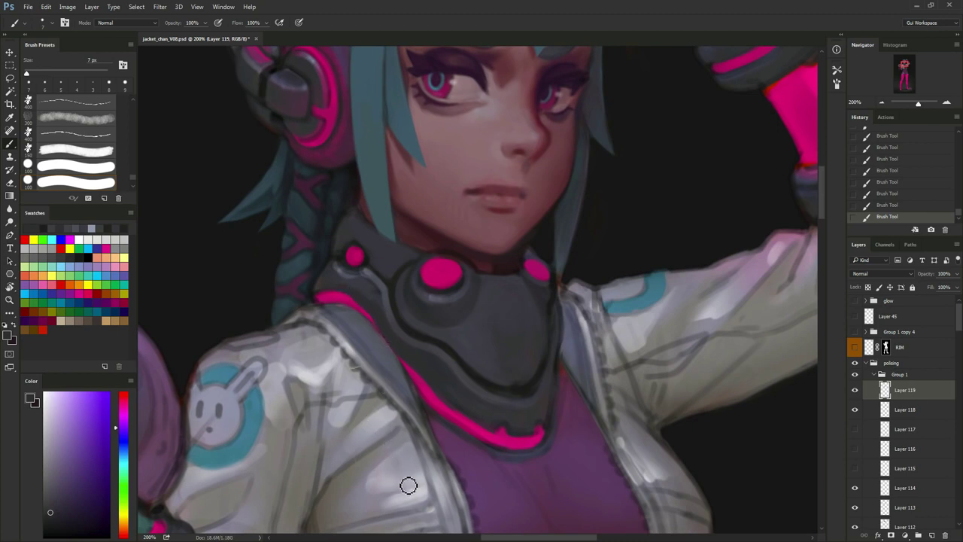
alt+click(396, 351)
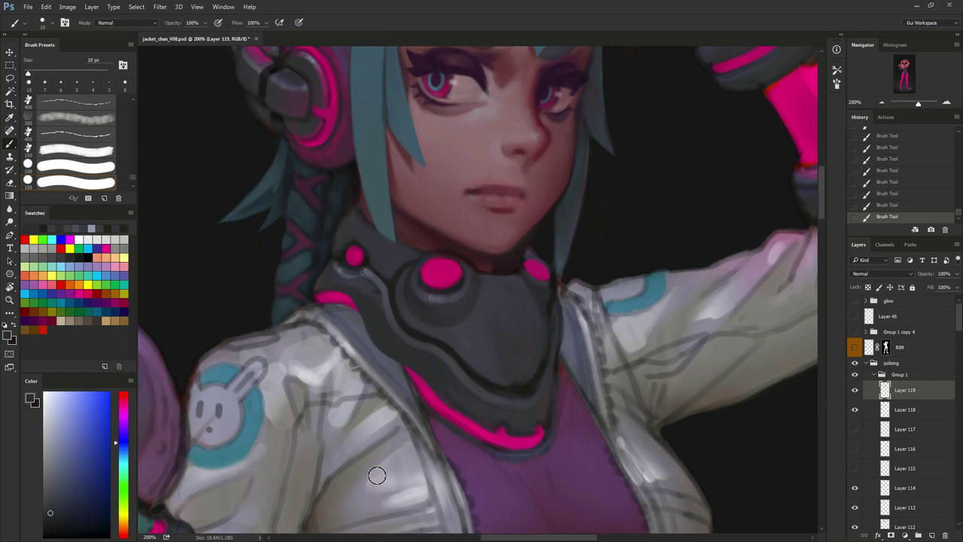
Try redrawing the covered stretch of the pink strip as a new curve with sampled magenta at 10 px.
alt+click(422, 390)
drag(394, 368, 422, 390)
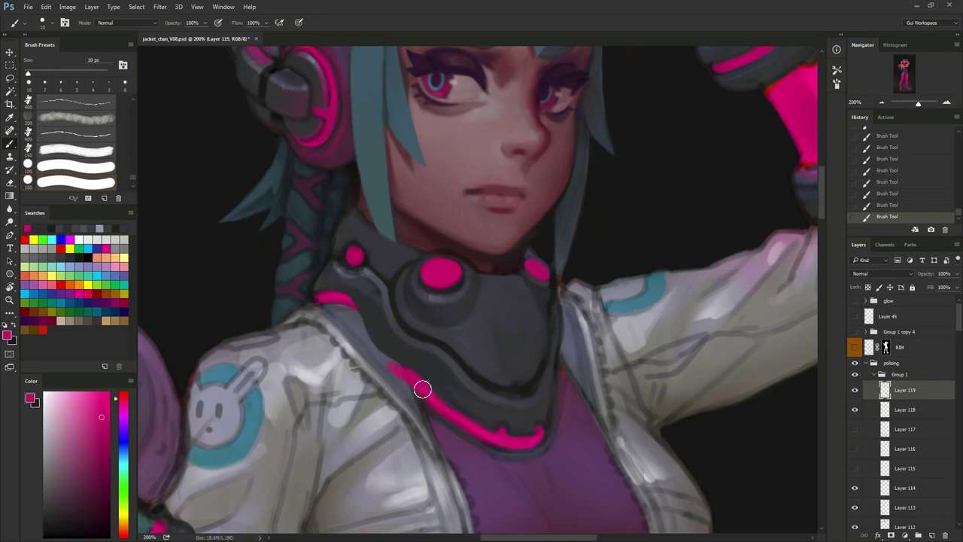
drag(377, 352, 402, 375)
alt+click(345, 303)
drag(350, 303, 374, 352)
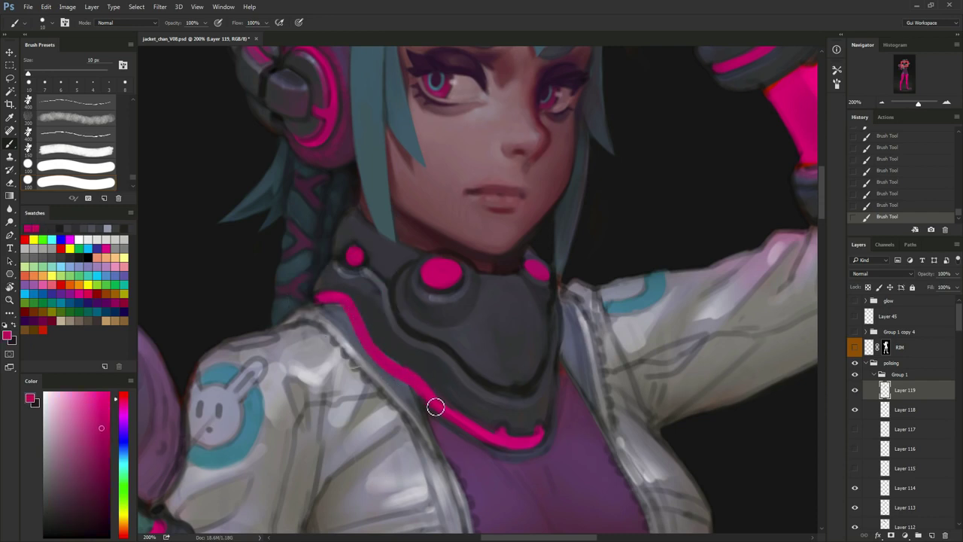
Undo the recent strokes back to the collar's original full-width pink strip.
drag(555, 470, 587, 411)
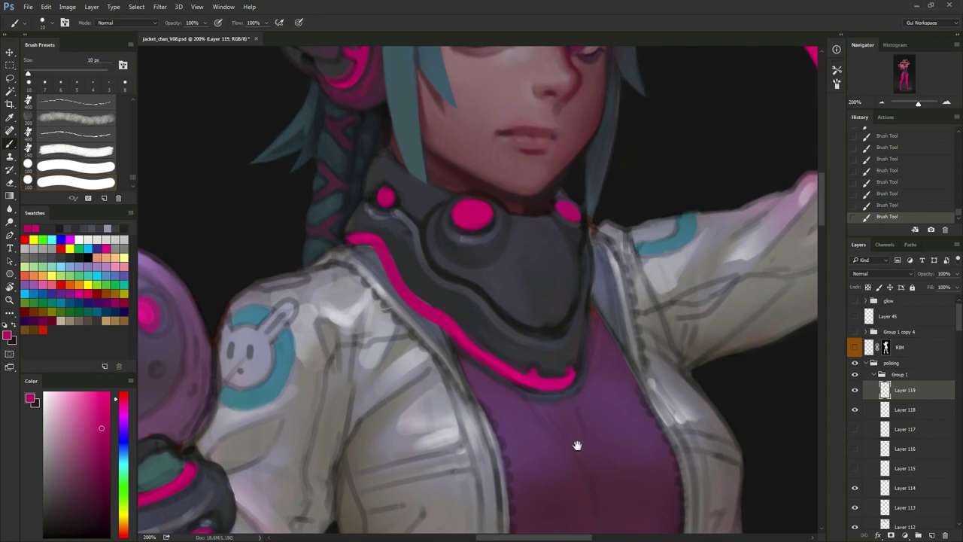
drag(578, 445, 537, 466)
key(ctrl+alt+z)
key(ctrl+alt+z)
key(ctrl+alt+z)
key(ctrl+alt+z)
key(ctrl+alt+z)
key(ctrl+alt+z)
key(ctrl+alt+z)
key(ctrl+alt+z)
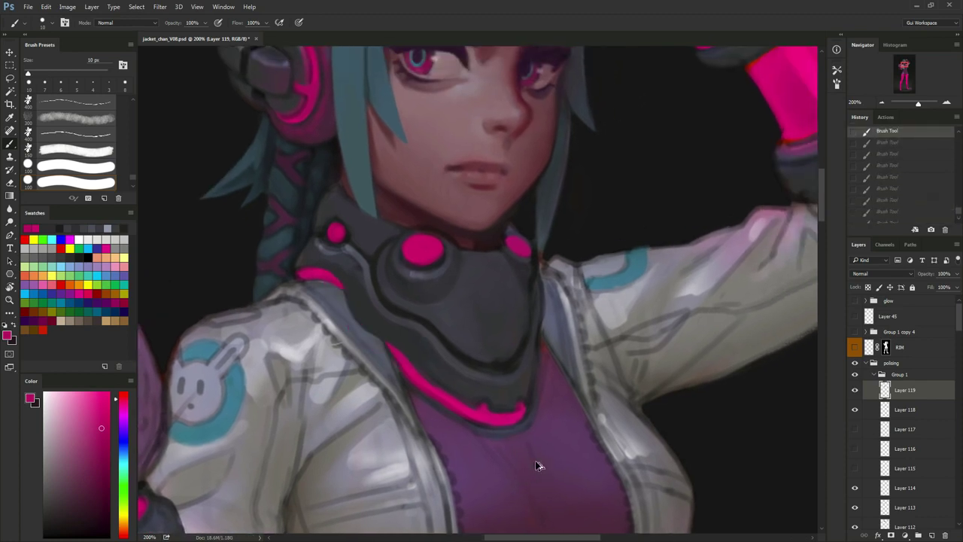
key(ctrl+alt+z)
key(ctrl+alt+z)
key(ctrl+alt+z)
key(ctrl+alt+z)
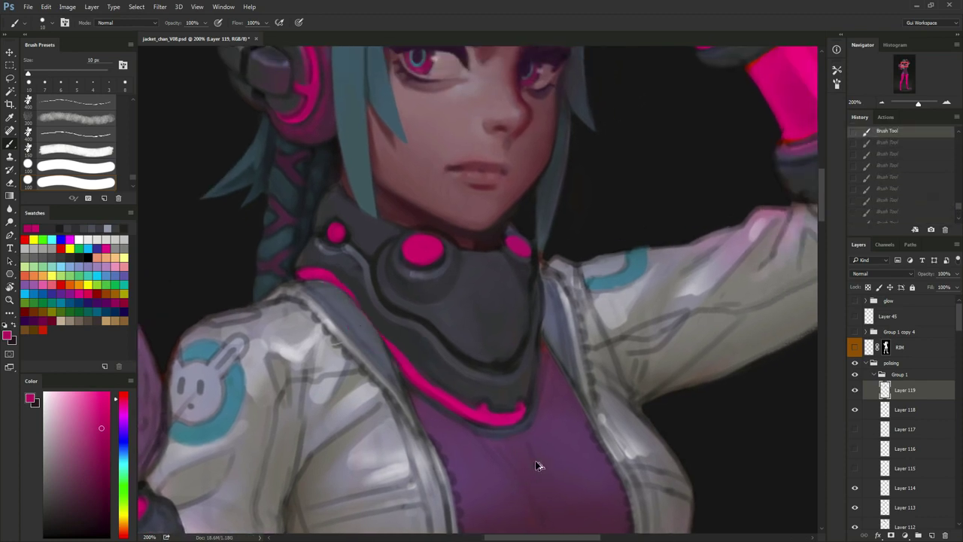
key(ctrl+alt+z)
key(ctrl+alt+z)
key(ctrl+alt+z)
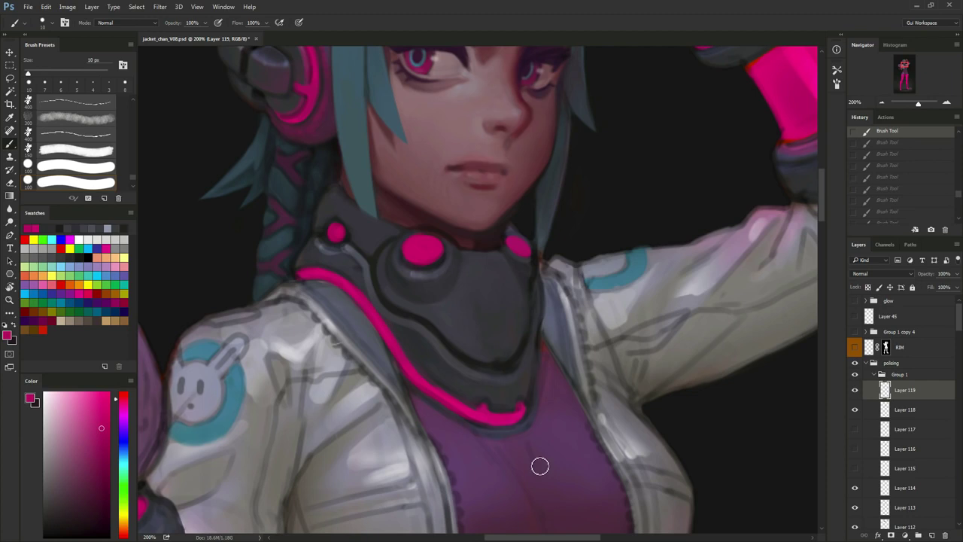
Try painting the side plate's dark grey over the pink strip with sampled greys, using 15 and 10 px brushes.
alt+click(347, 269)
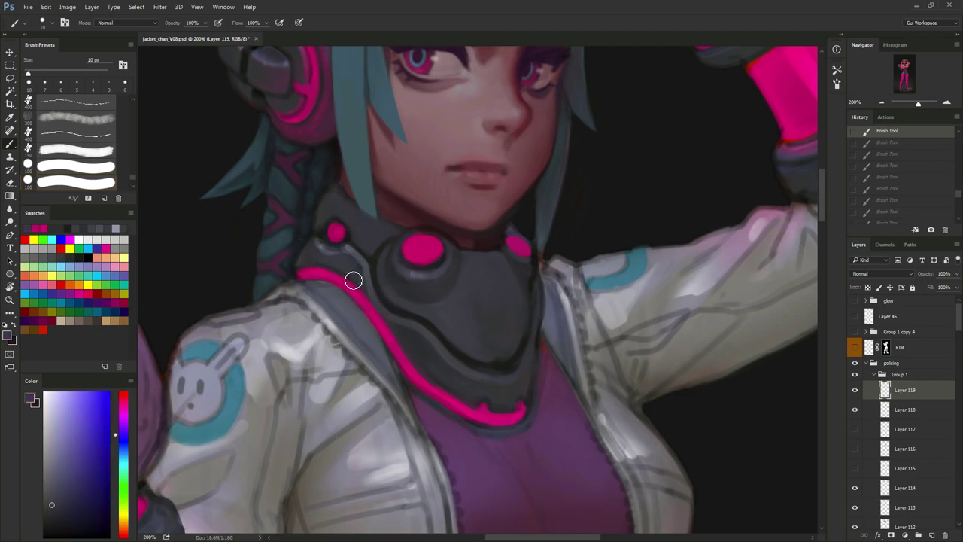
mouse_move(341, 272)
mouse_down()
mouse_move(446, 398)
mouse_move(426, 371)
mouse_move(450, 383)
mouse_up()
alt+click(419, 345)
key(ctrl+z)
drag(398, 340, 452, 385)
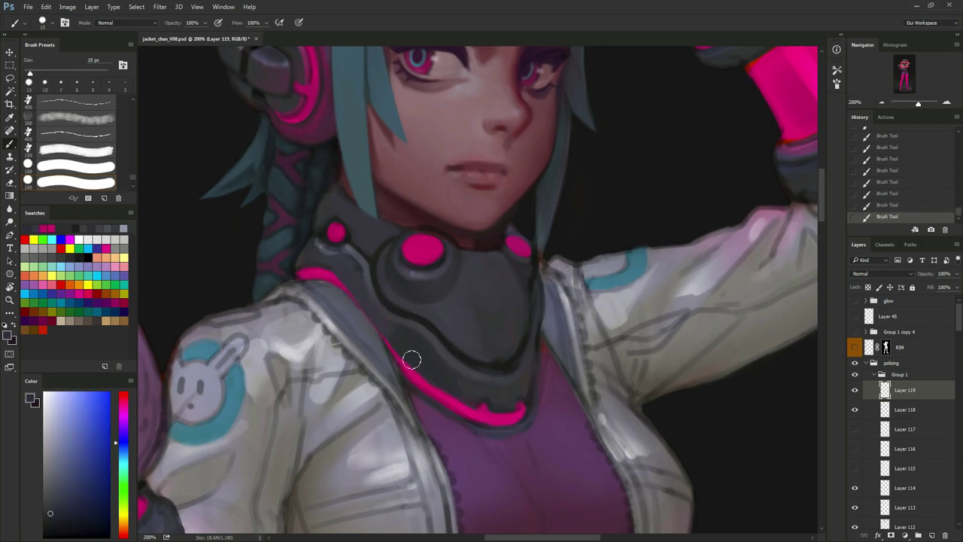
alt+click(352, 279)
key([)
drag(330, 268, 361, 301)
mouse_move(327, 274)
mouse_down()
mouse_move(396, 348)
mouse_move(411, 348)
mouse_move(354, 292)
mouse_move(396, 349)
mouse_up()
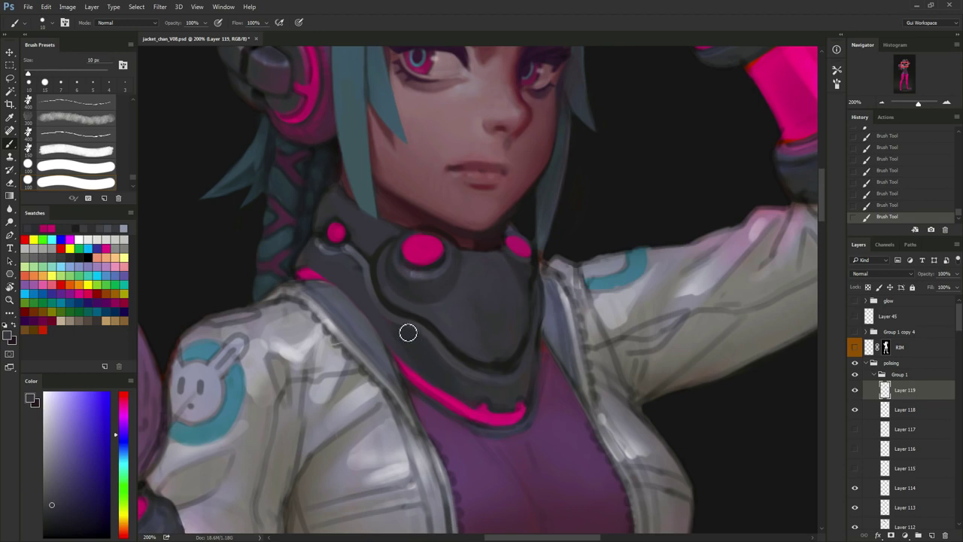
Try widening the dark side plate over the jacket's inner lapel with sampled dark greys and a 25 px brush.
alt+click(416, 359)
key(bracketright)
key(bracketright)
key(bracketright)
alt+click(409, 353)
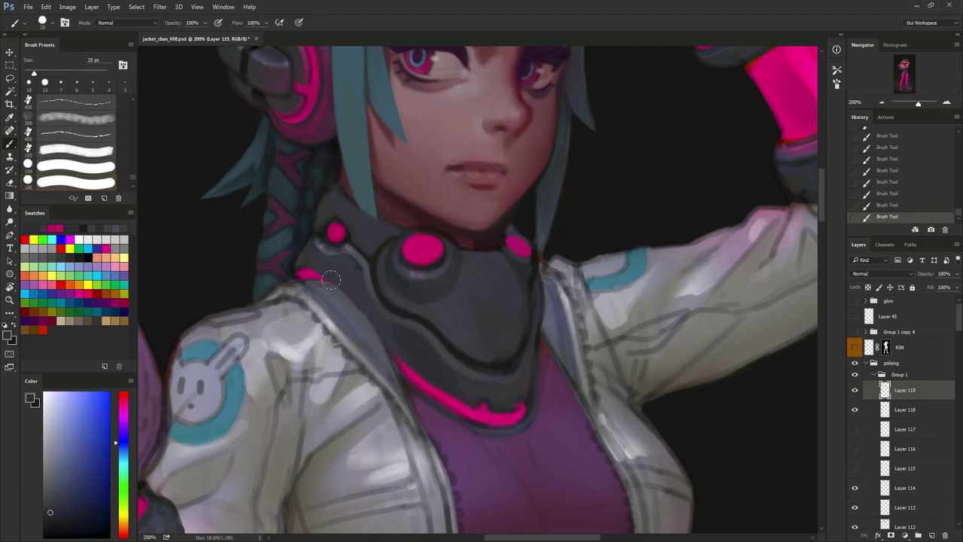
mouse_move(381, 338)
mouse_down()
mouse_move(332, 284)
mouse_move(398, 352)
mouse_move(358, 317)
mouse_up()
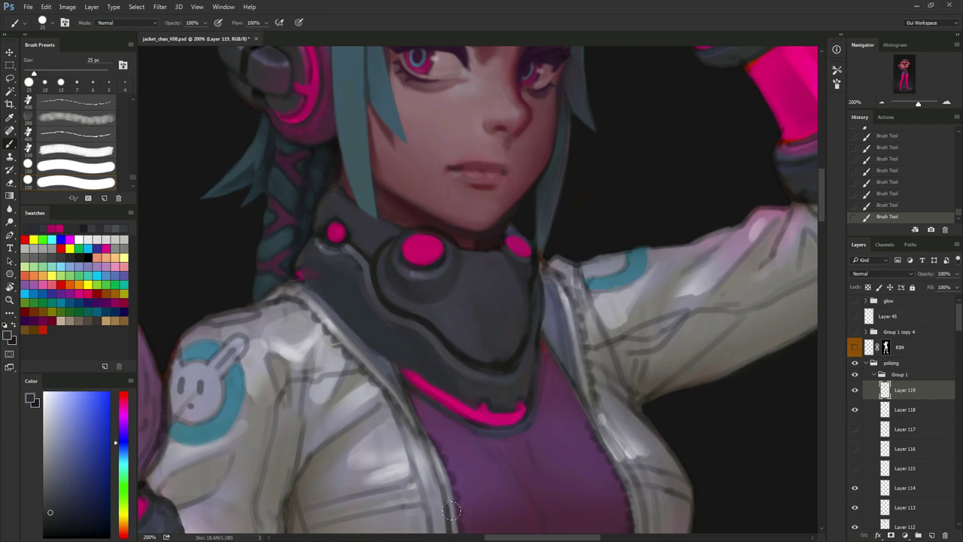
Erase the dark grey overpaint from the pink strip and jacket lapel on Layer 119 with a 45 px eraser.
key(e)
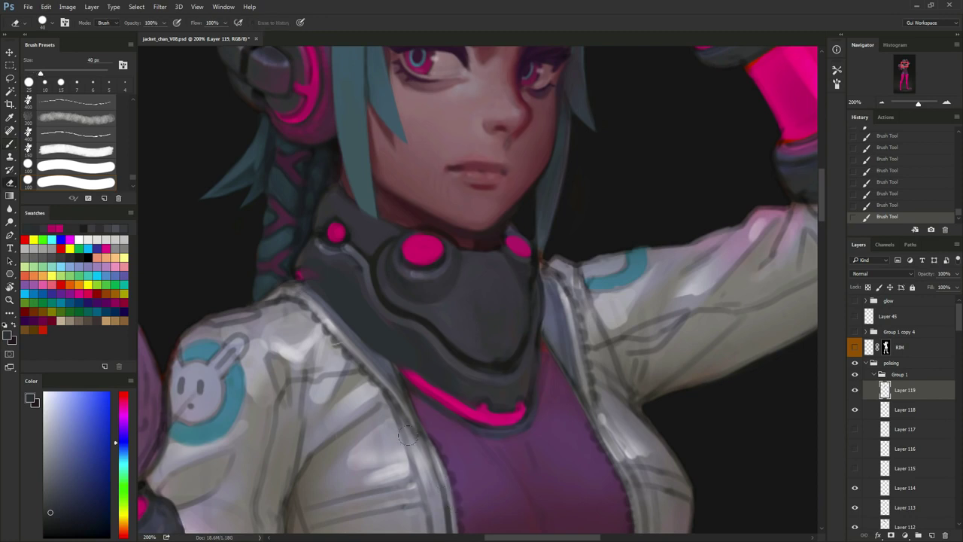
click(856, 391)
click(855, 391)
mouse_move(380, 365)
mouse_down()
mouse_move(294, 283)
mouse_move(371, 366)
mouse_move(329, 306)
mouse_move(353, 346)
mouse_up()
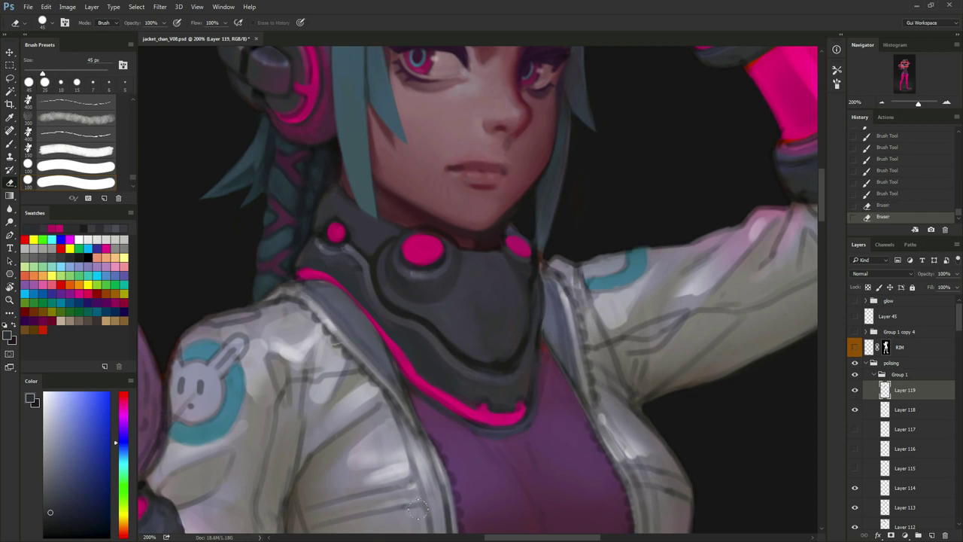
drag(352, 292, 373, 319)
drag(338, 292, 357, 313)
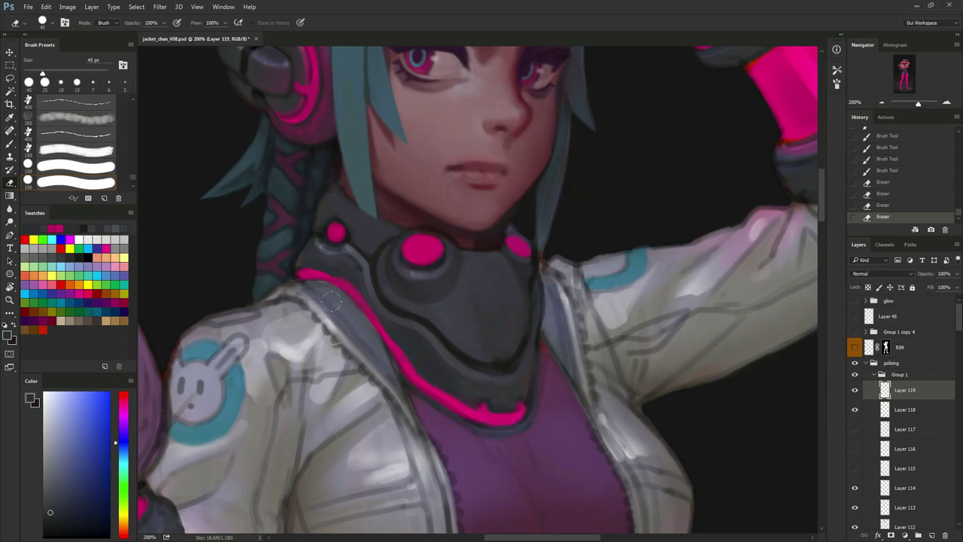
Repaint the pink strip's middle with an inward bend using sampled magenta and shirt purple, and compare by toggling Layers 119 and 118.
key(b)
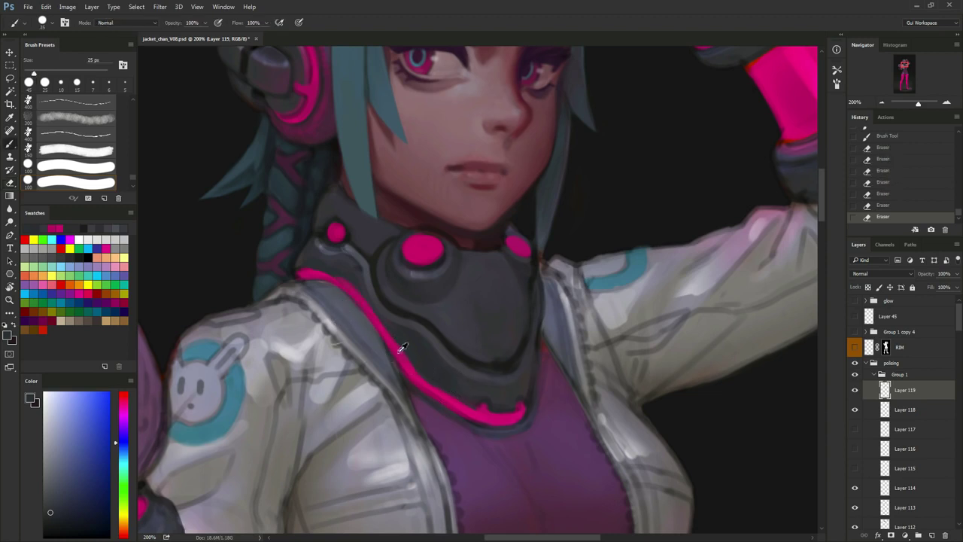
alt+click(402, 346)
drag(377, 321, 404, 343)
mouse_move(387, 333)
mouse_down()
mouse_move(428, 363)
mouse_move(406, 352)
mouse_move(429, 378)
mouse_move(422, 358)
mouse_move(412, 358)
mouse_move(445, 412)
mouse_up()
key(bracketright)
alt+click(441, 420)
mouse_move(445, 411)
mouse_down()
mouse_move(404, 357)
mouse_move(426, 404)
mouse_move(442, 414)
mouse_up()
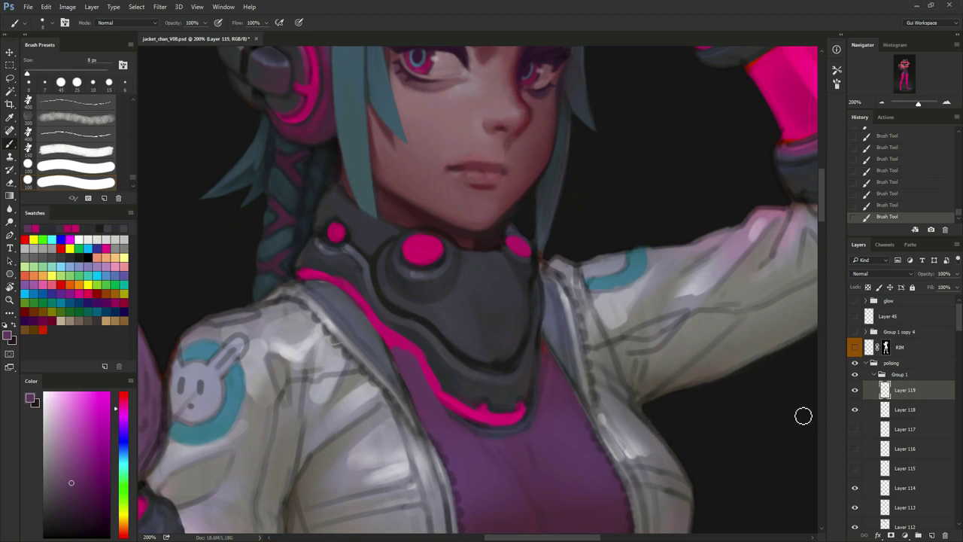
click(856, 390)
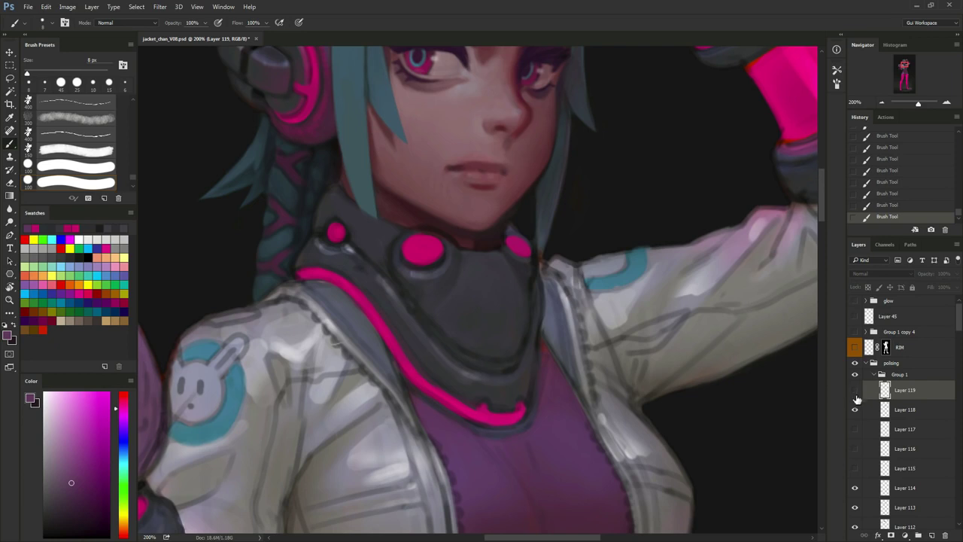
click(856, 408)
click(856, 409)
click(856, 391)
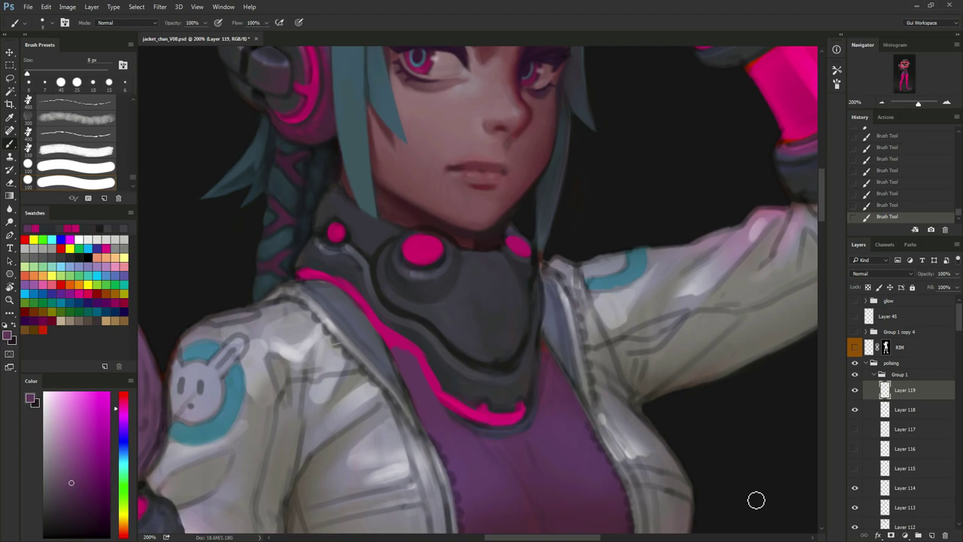
Paint out the light grey rim beside the collar's dark groove with sampled dark violet-greys, using a 15 px brush.
alt+click(416, 334)
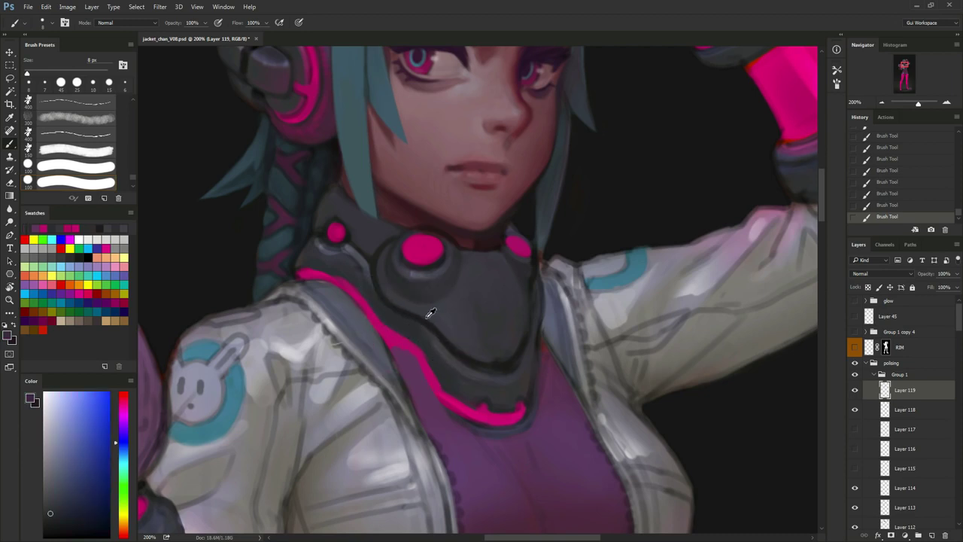
alt+click(428, 317)
key(bracketright)
key(bracketright)
key(bracketright)
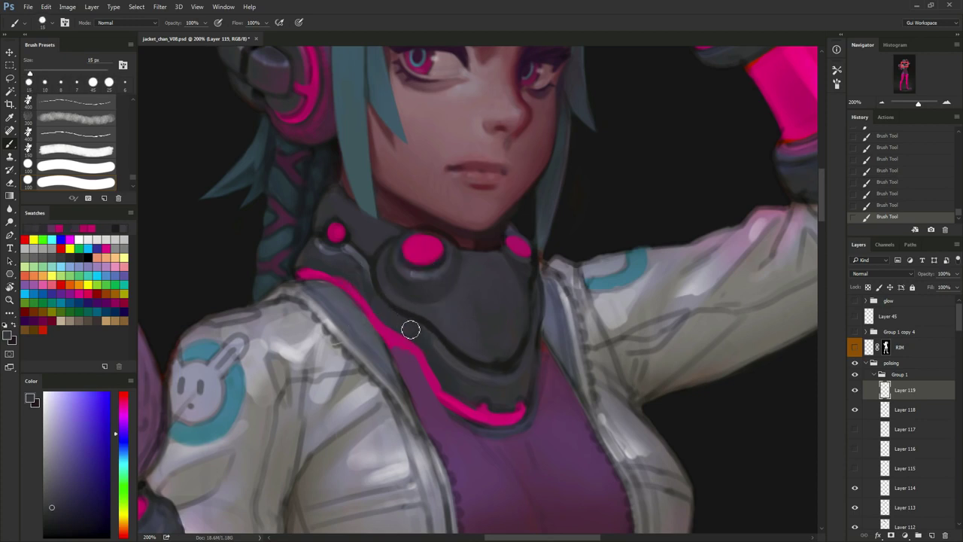
mouse_move(367, 279)
mouse_down()
mouse_move(402, 300)
mouse_move(401, 325)
mouse_move(382, 293)
mouse_move(406, 321)
mouse_move(413, 314)
mouse_move(371, 293)
mouse_move(370, 280)
mouse_move(379, 304)
mouse_move(431, 347)
mouse_move(456, 384)
mouse_move(470, 376)
mouse_move(522, 390)
mouse_move(508, 379)
mouse_move(525, 376)
mouse_move(495, 362)
mouse_up()
key(ctrl+z)
alt+click(401, 305)
alt+click(405, 314)
Refine the dark groove around the front plate's lower edge with sampled dark greys, undoing two strokes and ending at 10 px.
key(bracketleft)
key(bracketleft)
key(bracketleft)
key(bracketright)
key(ctrl+alt+z)
key(ctrl+alt+z)
alt+click(393, 298)
key(bracketright)
key(bracketright)
key(bracketright)
alt+click(496, 362)
key(bracketleft)
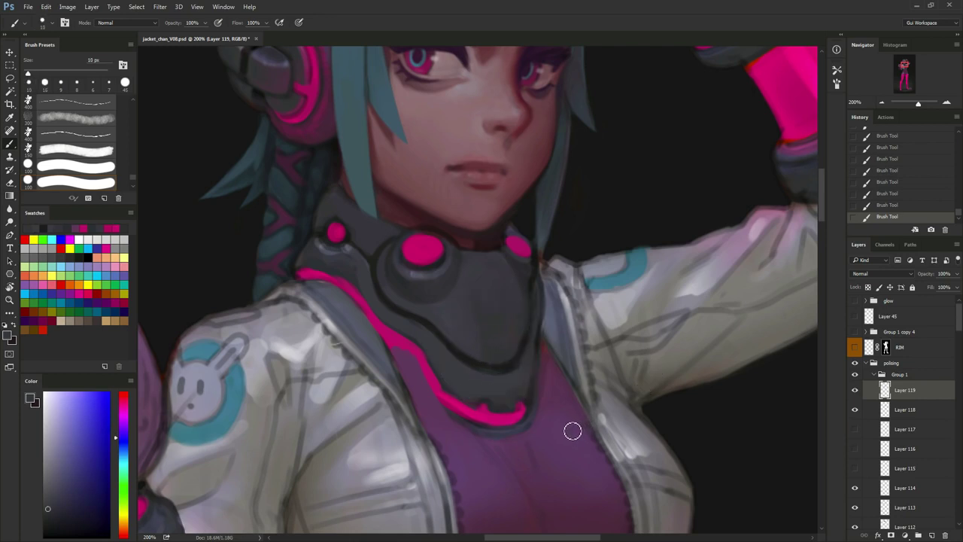
Smooth the side plate below the small pink light and trim the pink strip's upper edge with sampled violet-greys at 20 and 10 px.
alt+click(438, 308)
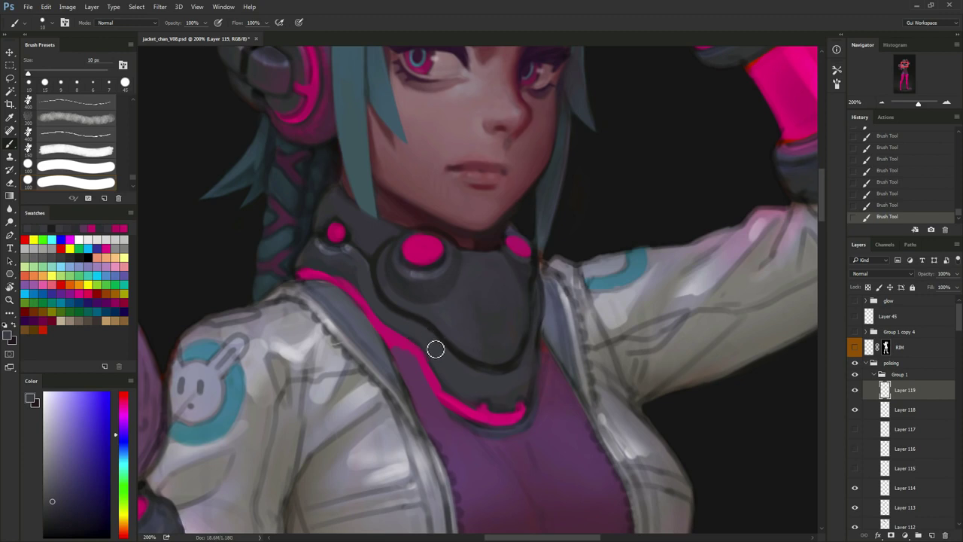
alt+click(363, 282)
key(bracketright)
key(bracketright)
drag(338, 259, 323, 263)
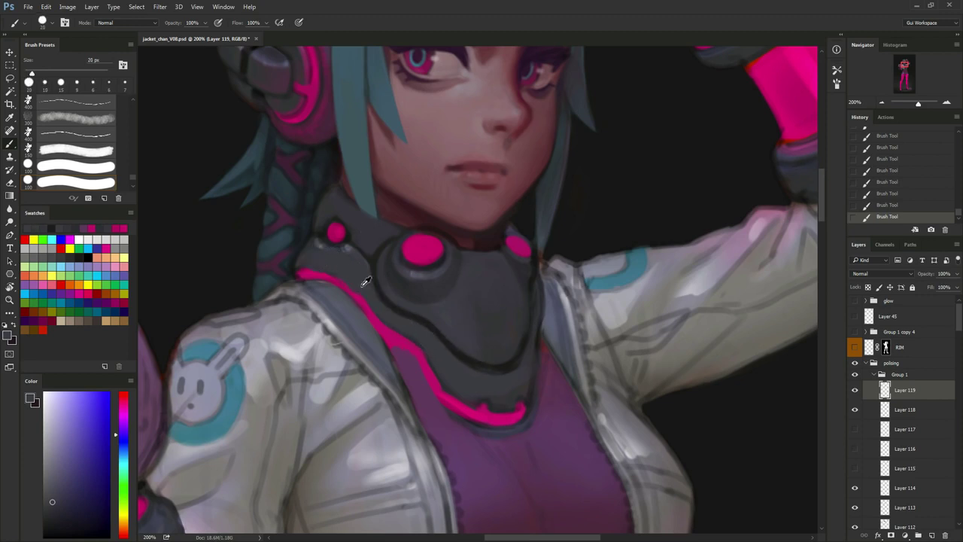
key(bracketleft)
key(bracketleft)
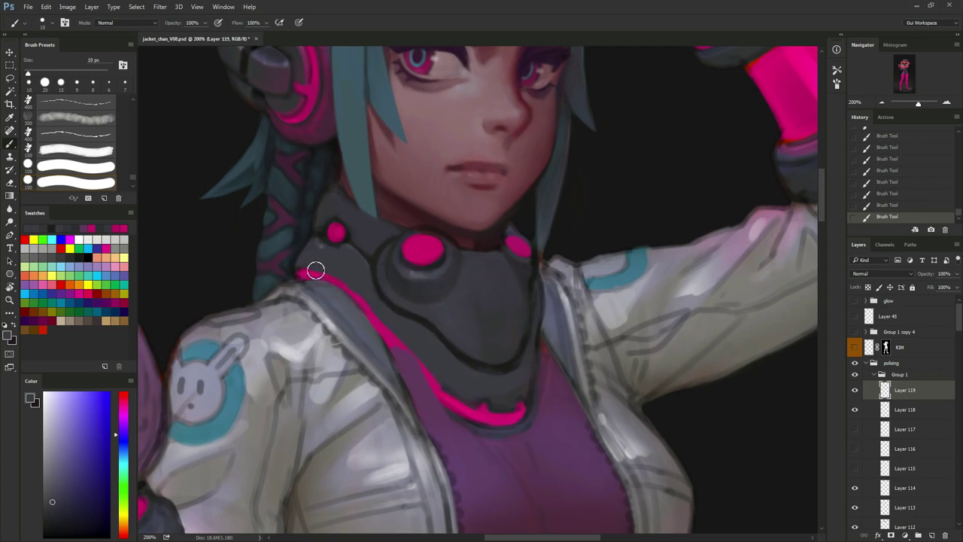
Redraw the pink strip's middle as a smoother, thinner curve with sampled magenta at 10 and 9 px, and compare by toggling Layer 119.
alt+click(385, 336)
key(bracketleft)
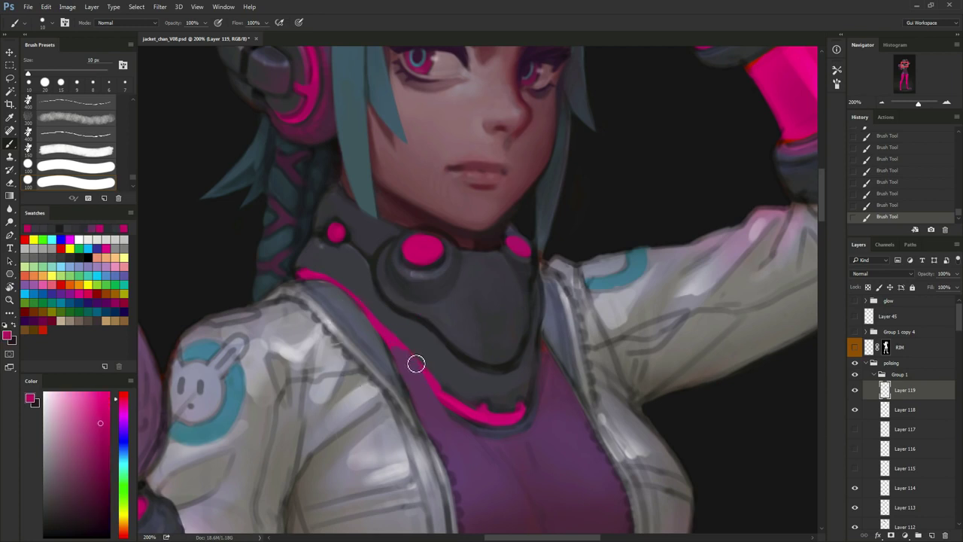
drag(393, 344, 437, 395)
click(856, 392)
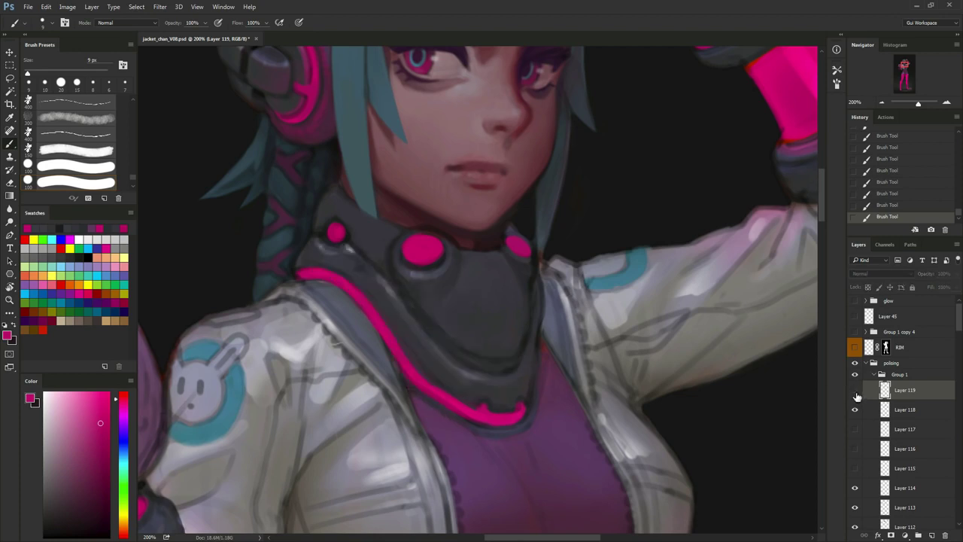
click(855, 392)
Even out the pink strip up toward the collar's shoulder end with sampled dark grey and brighter magenta, using 9, 8 and 7 px brushes.
alt+click(389, 317)
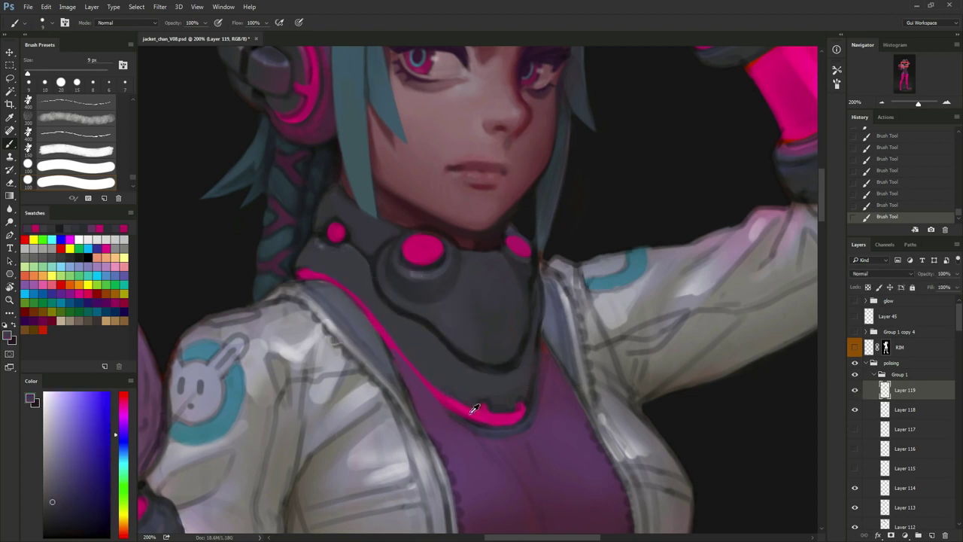
alt+click(452, 397)
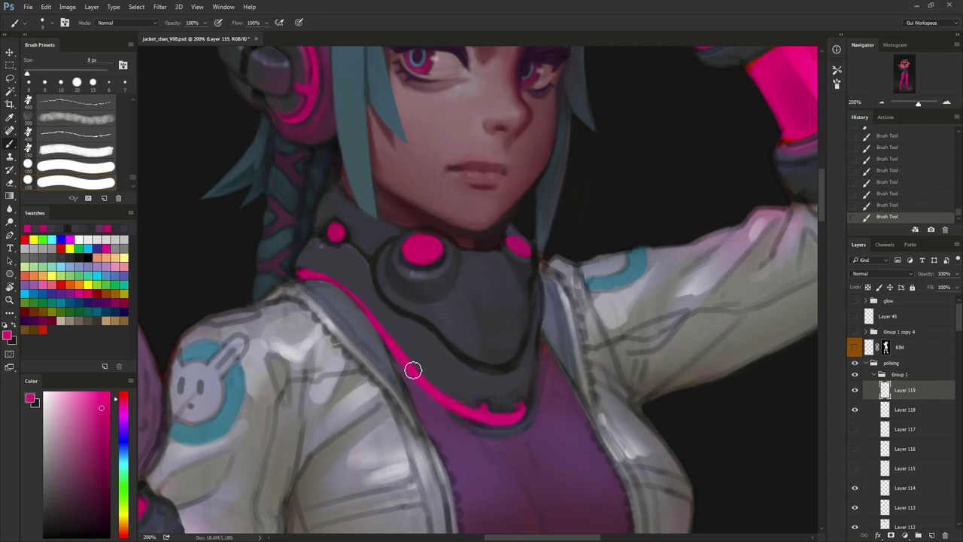
key([)
drag(391, 343, 366, 312)
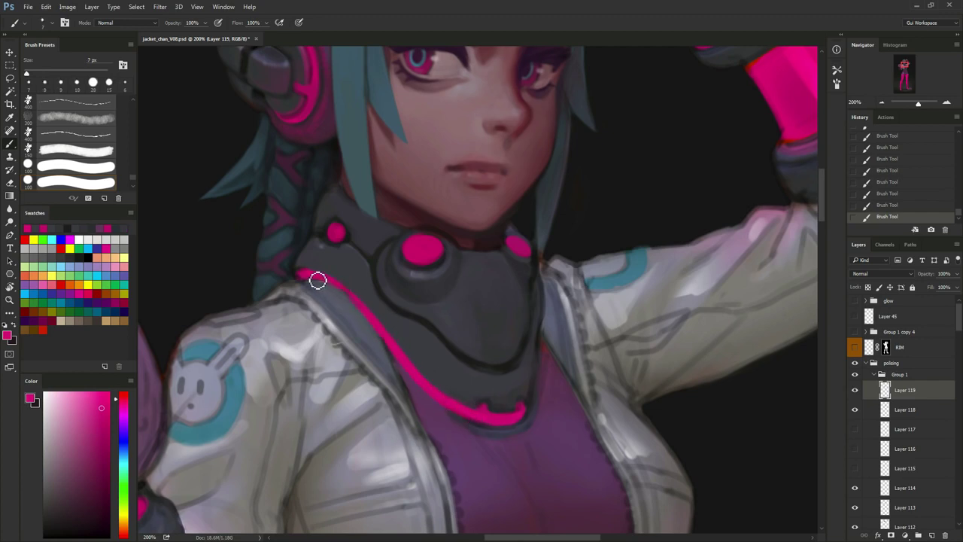
Redraw the pink strip's upper stretch below the collar's shoulder end with sampled magenta at 7 px, undoing the first two strokes.
drag(319, 280, 396, 344)
drag(353, 297, 407, 365)
alt+click(351, 290)
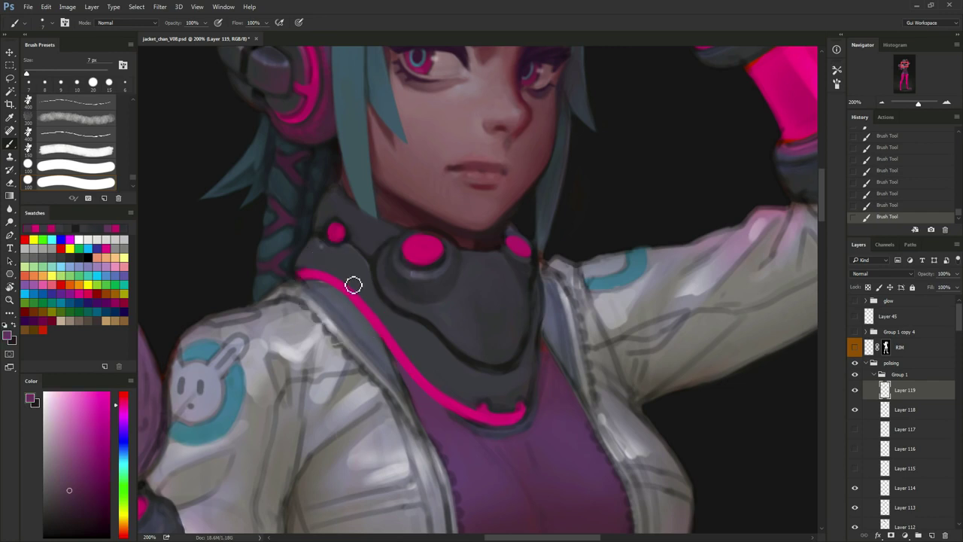
key(ctrl+z)
key(ctrl+alt+z)
alt+click(352, 294)
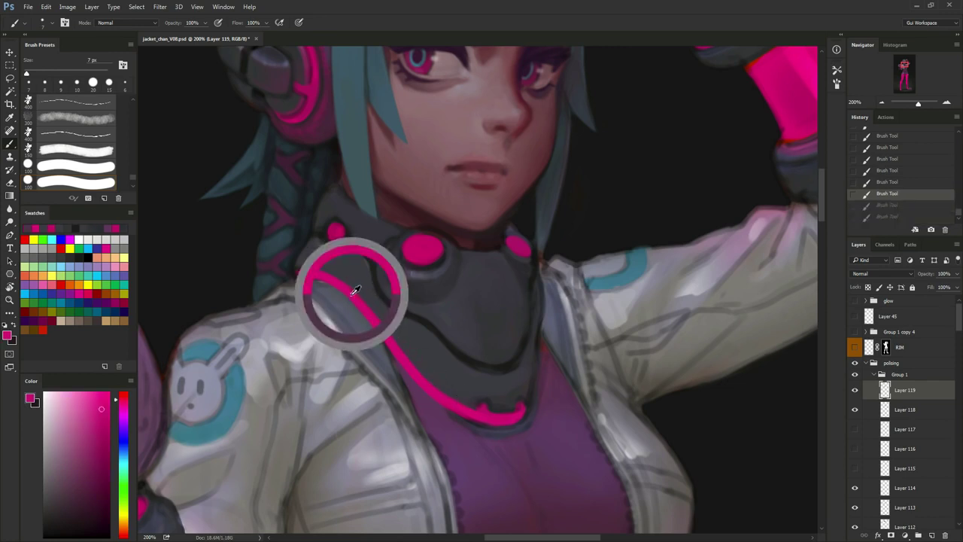
drag(353, 296, 425, 390)
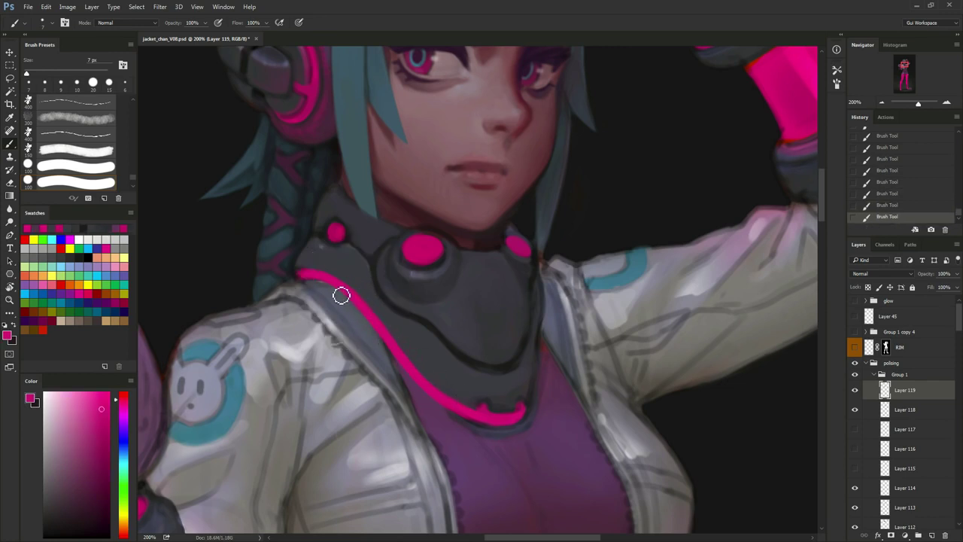
Clean up and sharpen the pink strip's shoulder end with sampled dark greys and magenta, using 7, 4 and 5 px brushes.
alt+click(298, 251)
mouse_move(307, 263)
mouse_down()
mouse_move(314, 246)
mouse_move(314, 273)
mouse_up()
alt+click(295, 270)
key(bracketleft)
key(bracketleft)
key(bracketleft)
alt+click(308, 264)
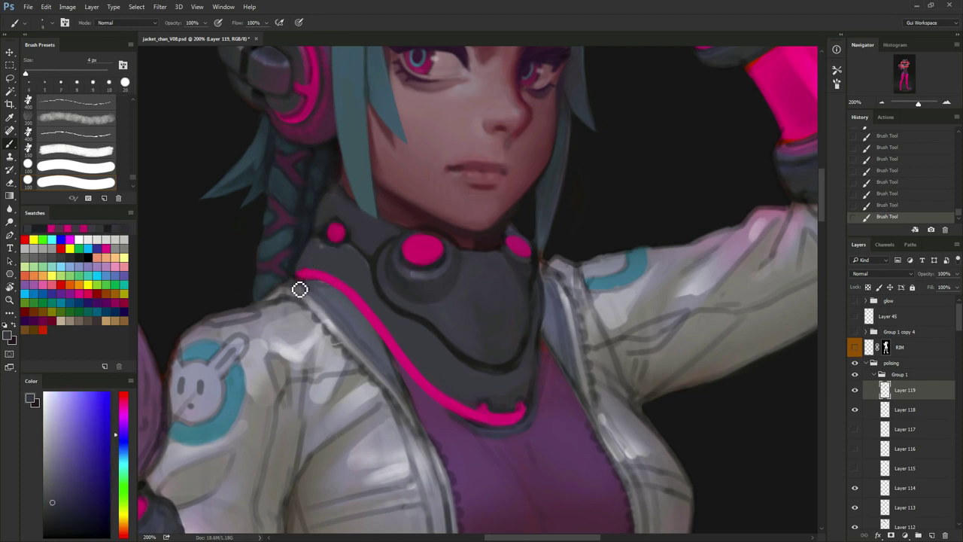
alt+click(304, 278)
key(bracketright)
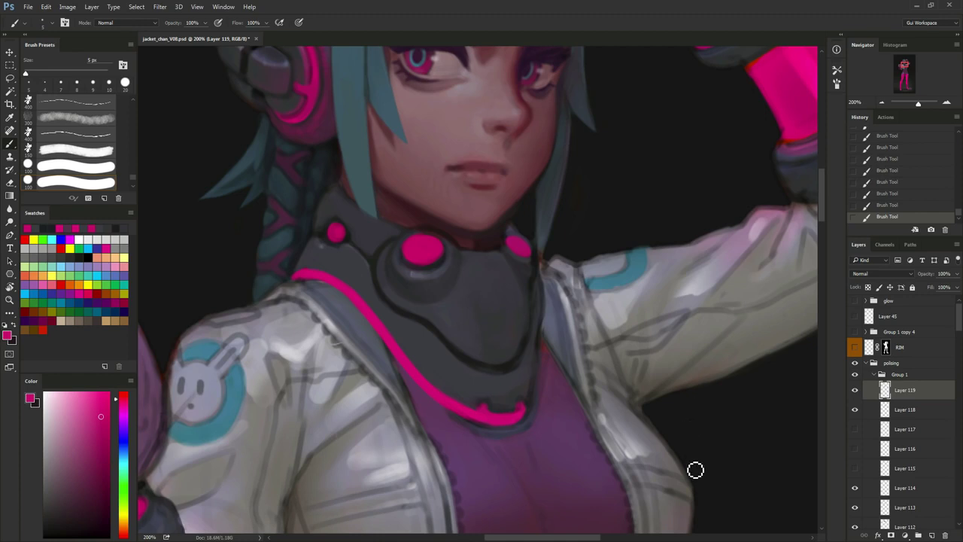
Refine the small pink side light and its dark surround with sampled near-black, dark grey and magenta at 5 px.
alt+click(354, 253)
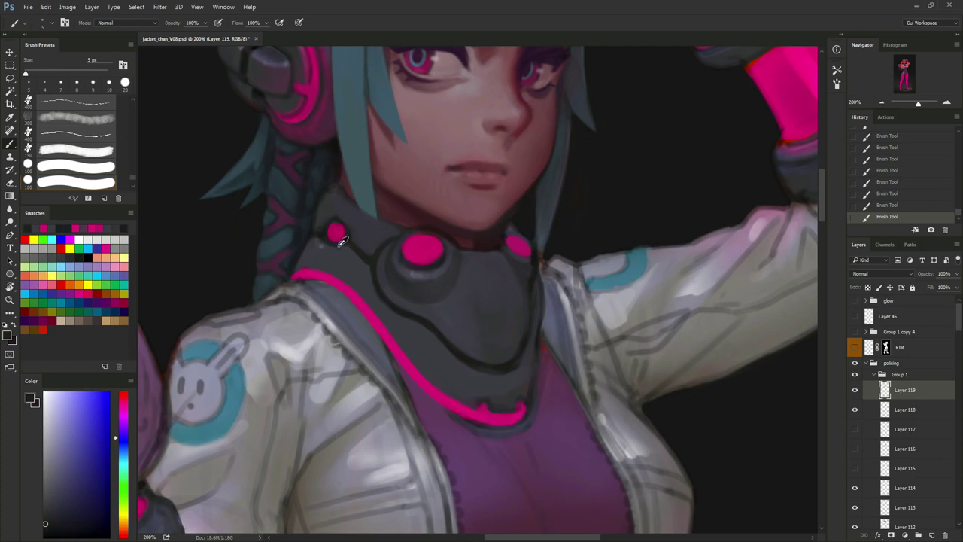
alt+click(324, 251)
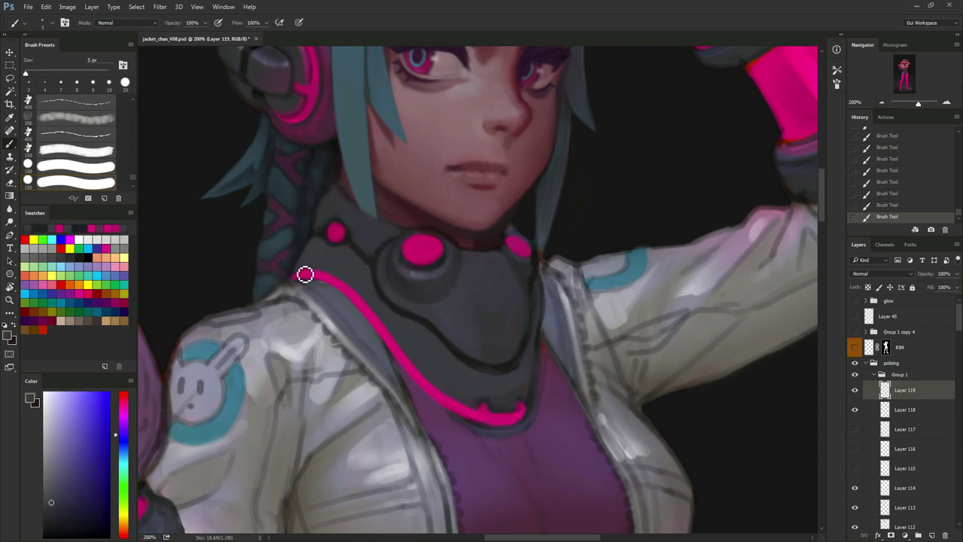
alt+click(335, 240)
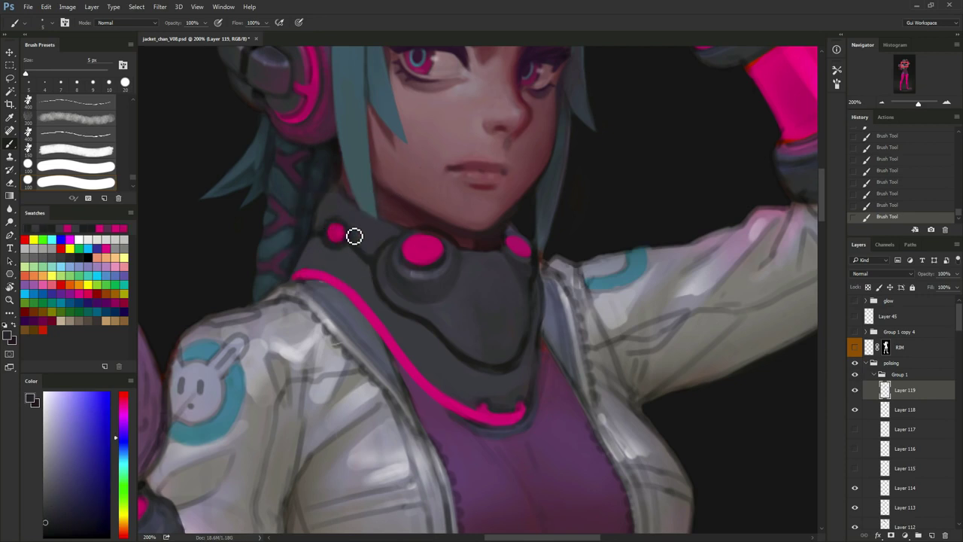
alt+click(333, 231)
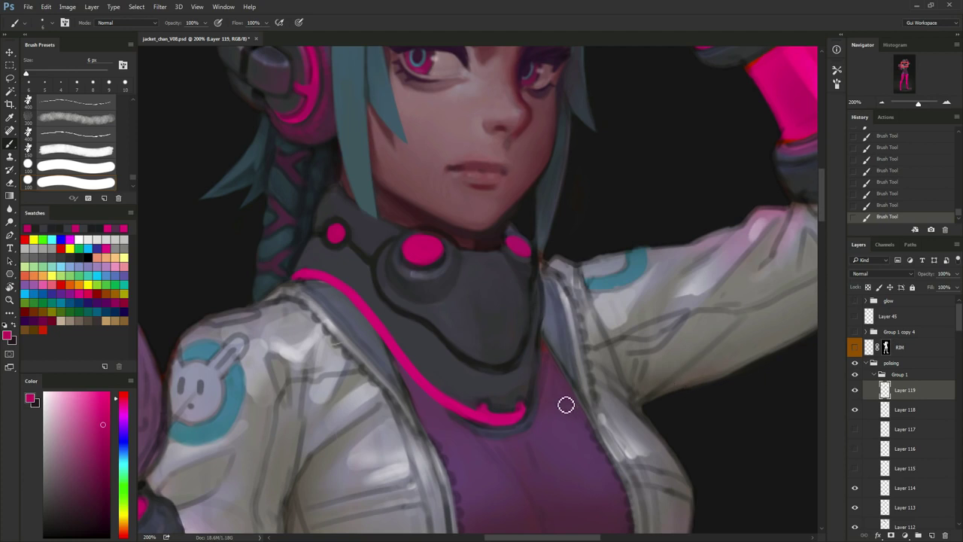
Paint out the bumps on the pink strip's upper edge near its front end with sampled dark grey at up to 8 px.
alt+click(502, 399)
key(bracketright)
key(bracketright)
key(bracketright)
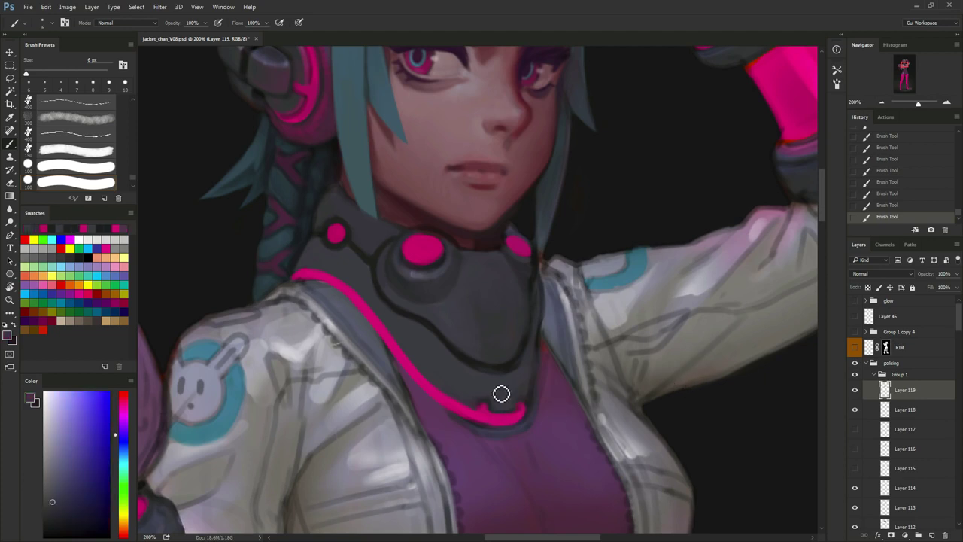
key(bracketright)
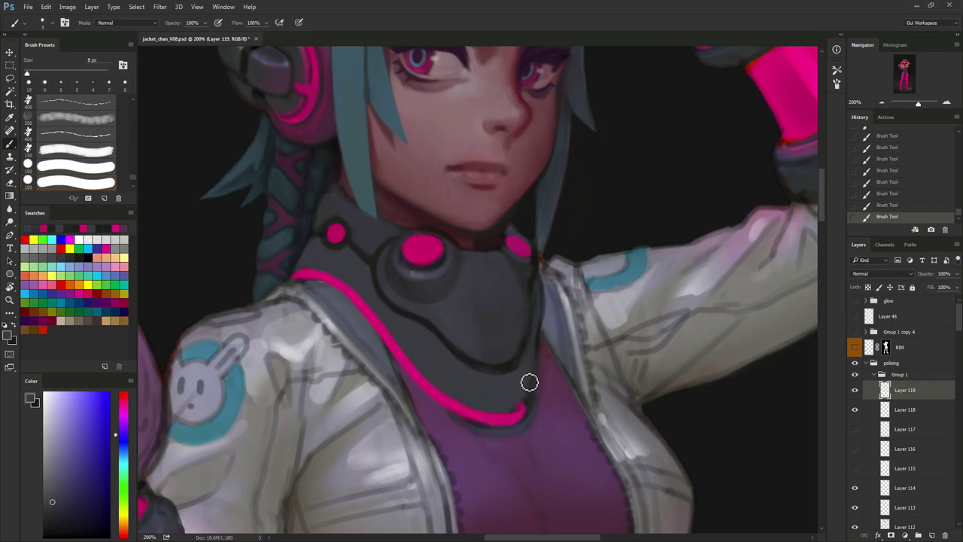
Redefine the collar's far edge beside the open jacket with sampled dark greys at 4 and 5 px.
key(bracketleft)
key(bracketleft)
key(bracketleft)
alt+click(527, 327)
key(bracketleft)
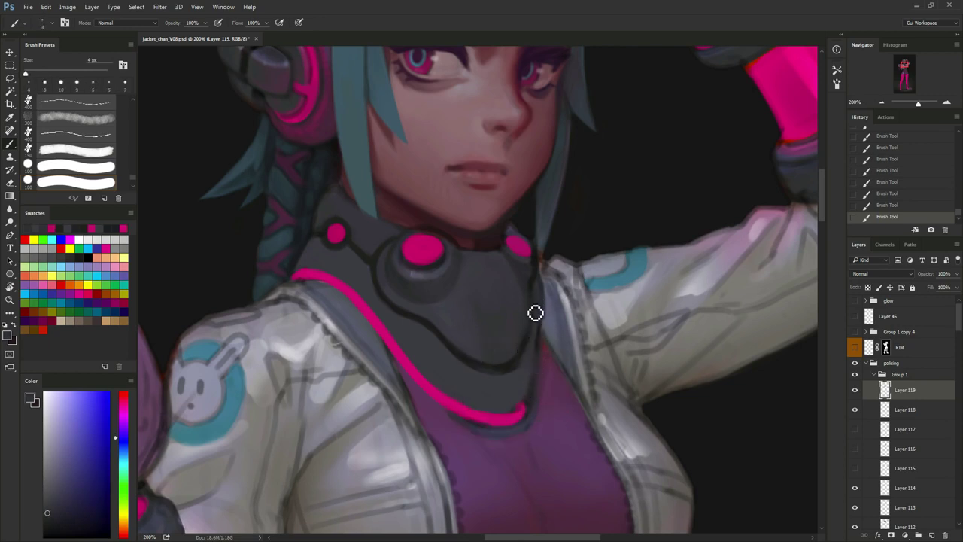
mouse_move(536, 313)
mouse_down()
mouse_move(534, 325)
mouse_move(545, 289)
mouse_up()
alt+click(543, 298)
key(bracketright)
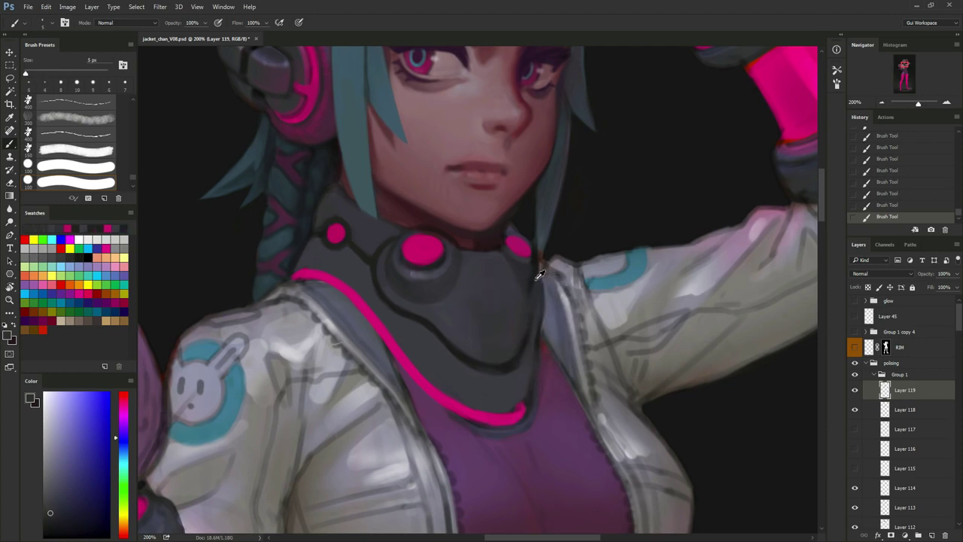
Tidy the groove's far end and the collar edge above it with sampled darks and greys at 4, 6 and 7 px.
alt+click(519, 367)
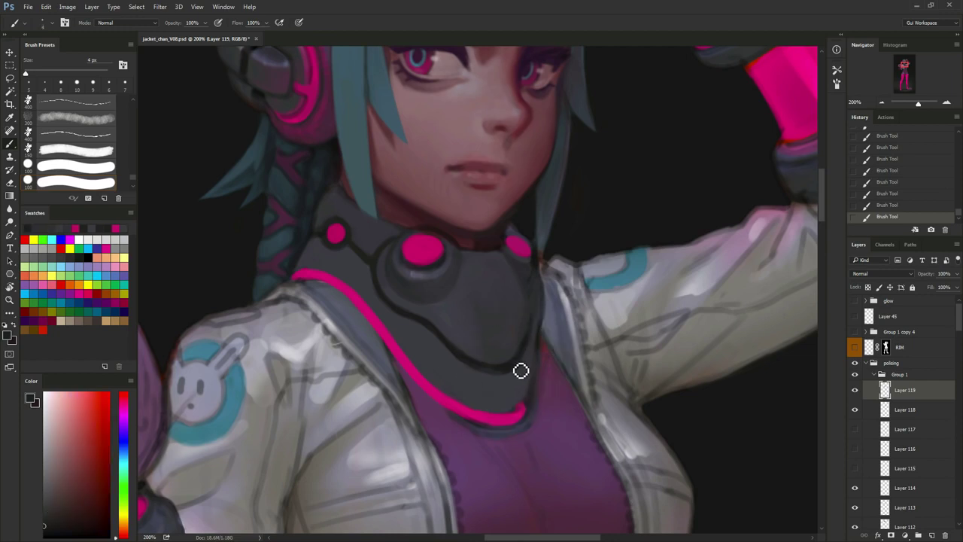
key(bracketleft)
alt+click(526, 341)
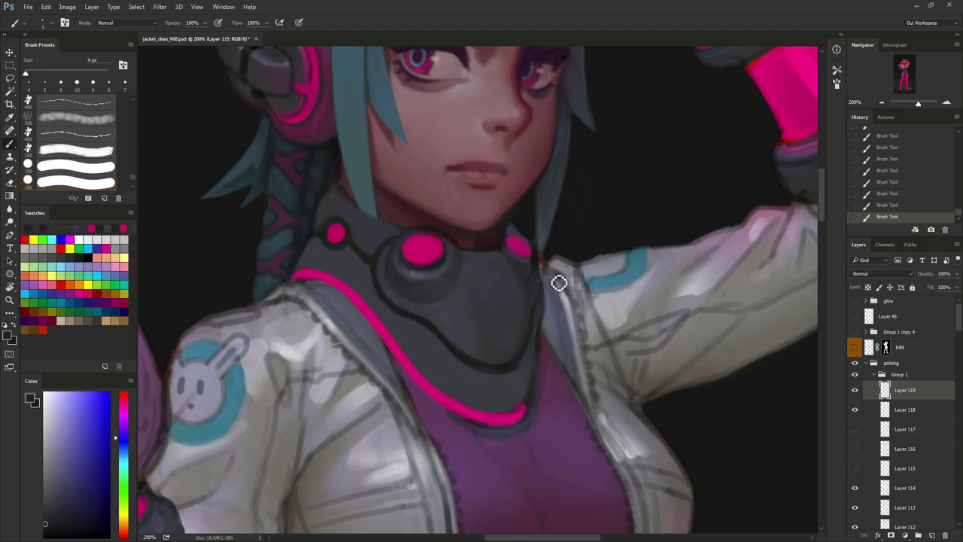
alt+click(531, 362)
key(bracketright)
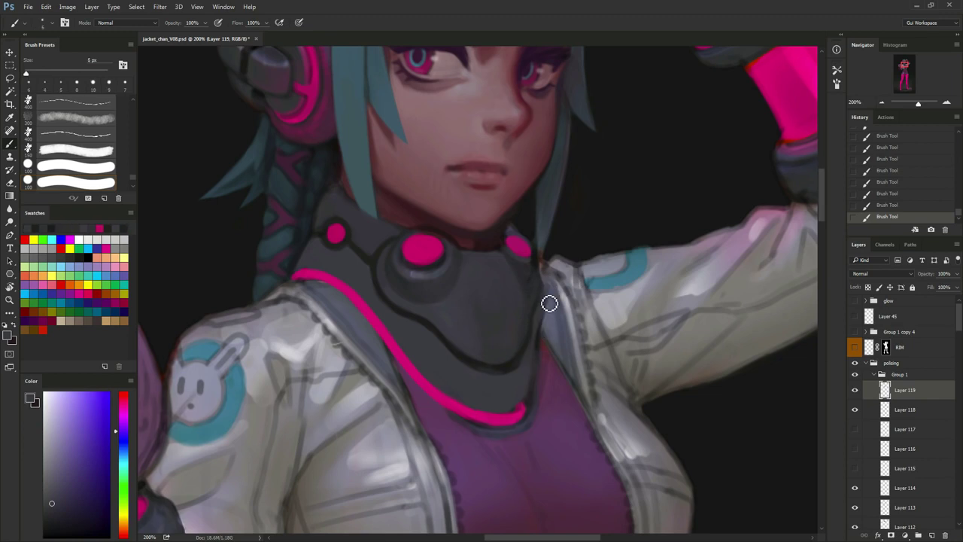
alt+click(547, 292)
key(bracketright)
key(bracketright)
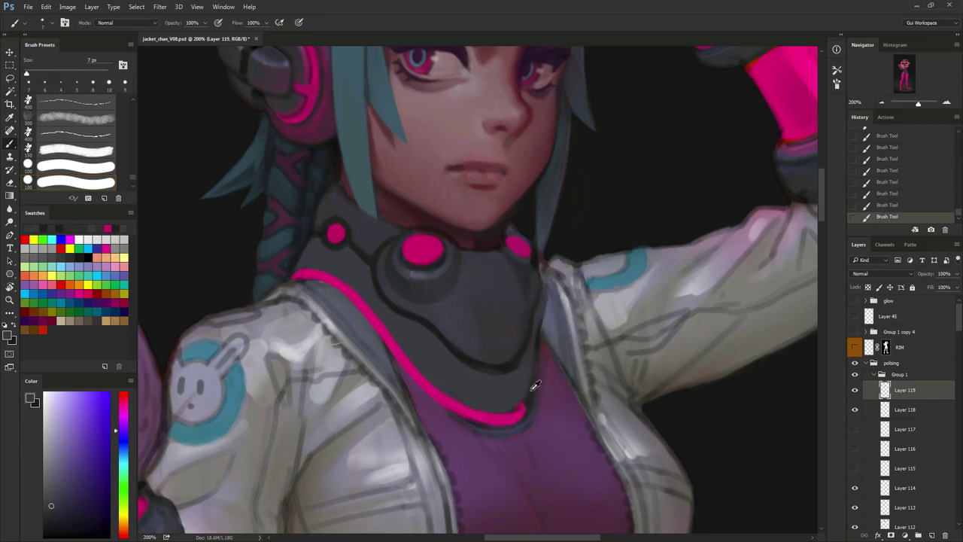
Reshape the pink strip's front end into a cleaner upward curve with sampled magenta and dark grey at 6 px.
alt+click(519, 410)
alt+click(516, 414)
alt+click(519, 420)
key(bracketleft)
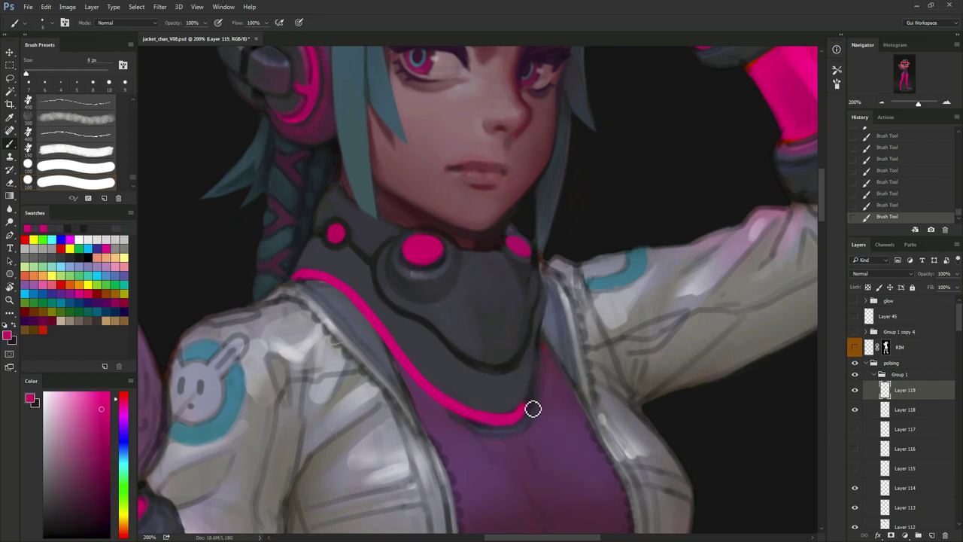
drag(532, 397, 518, 420)
alt+click(518, 419)
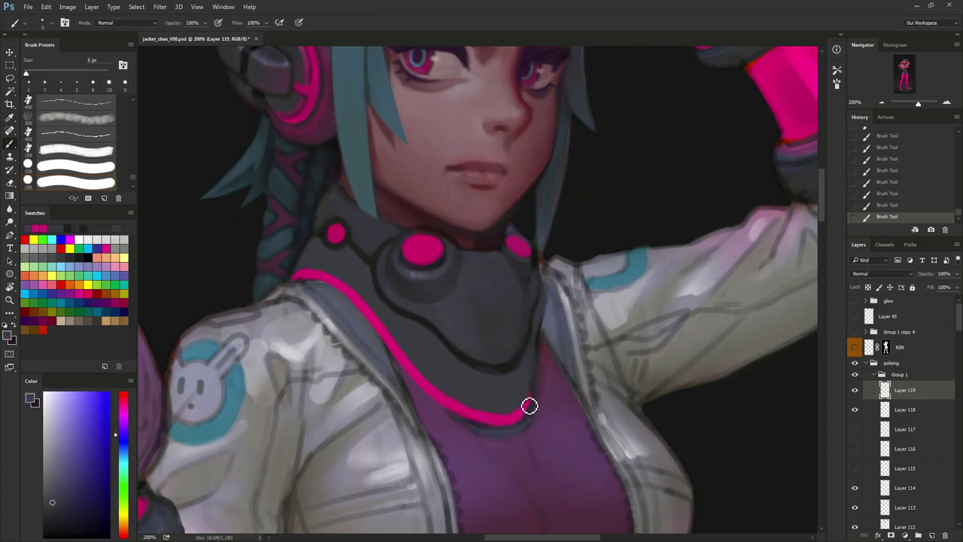
Extend the pink strip up the collar's far edge to the jacket lapel with magenta, using 4 and 5 px brushes.
alt+click(516, 398)
drag(524, 420, 542, 366)
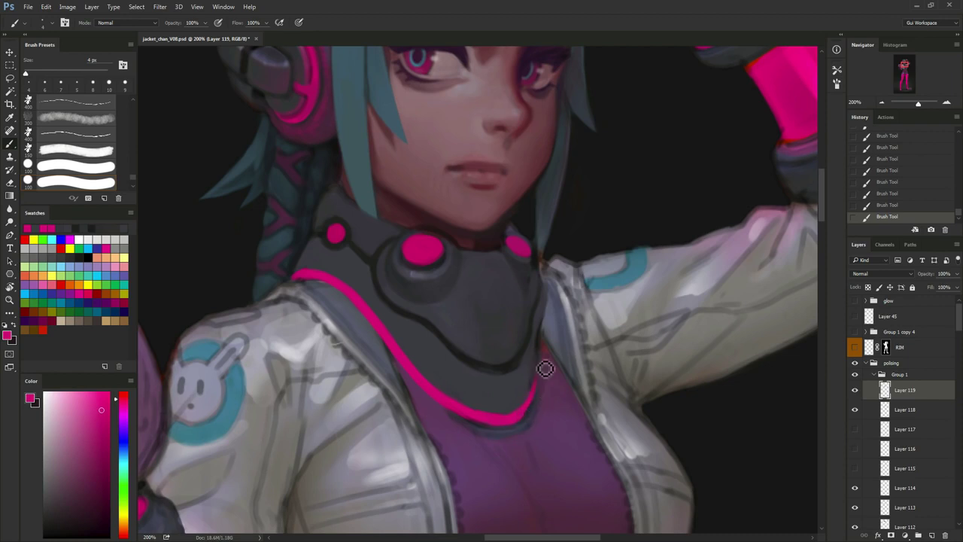
key(bracketright)
drag(533, 404, 546, 305)
key(bracketleft)
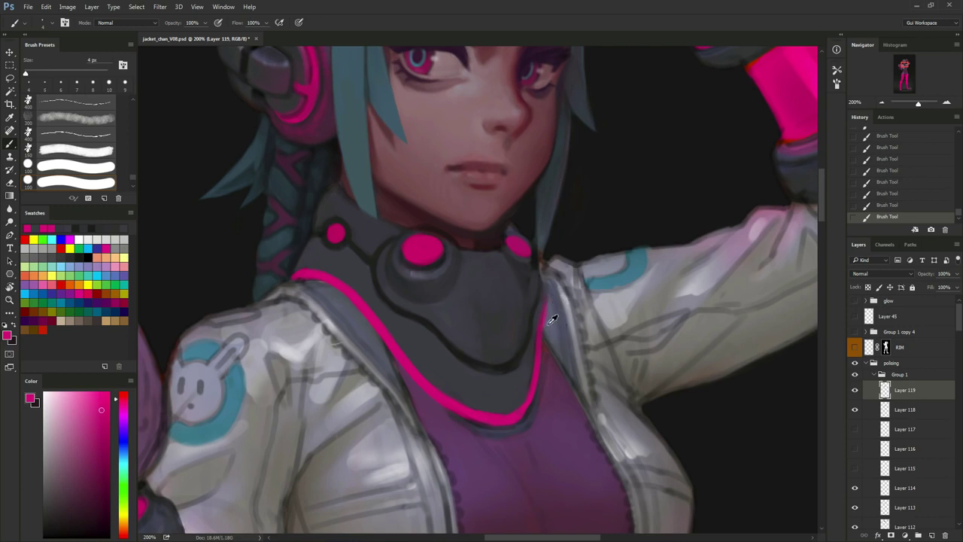
Trim both sides of the pink strip along the collar's far edge with sampled violet-grey and dark grey at 5 px.
alt+click(554, 319)
alt+click(539, 330)
key(bracketright)
alt+click(550, 327)
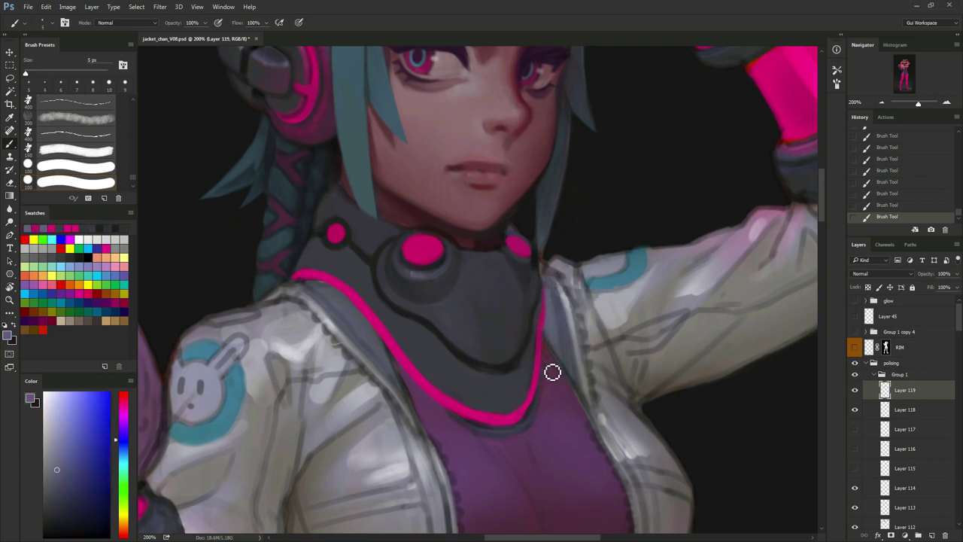
alt+click(529, 285)
mouse_move(536, 280)
mouse_down()
mouse_move(539, 297)
mouse_move(500, 292)
mouse_move(568, 290)
mouse_up()
alt+click(530, 289)
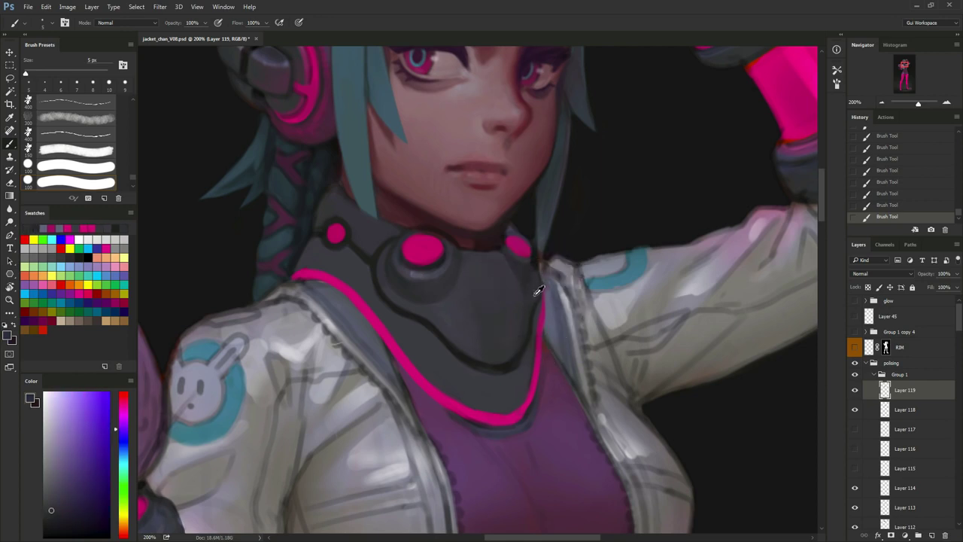
alt+click(511, 371)
drag(526, 375, 520, 377)
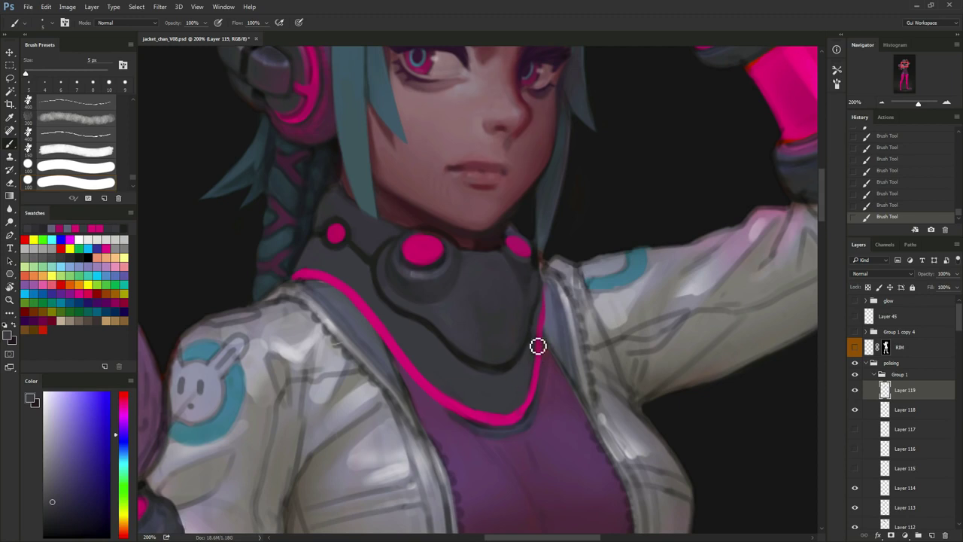
Smooth the pink strip's lowest curve with magenta at 3 px and paint dark purple shading beneath it at 4 px.
alt+click(536, 352)
alt+click(513, 418)
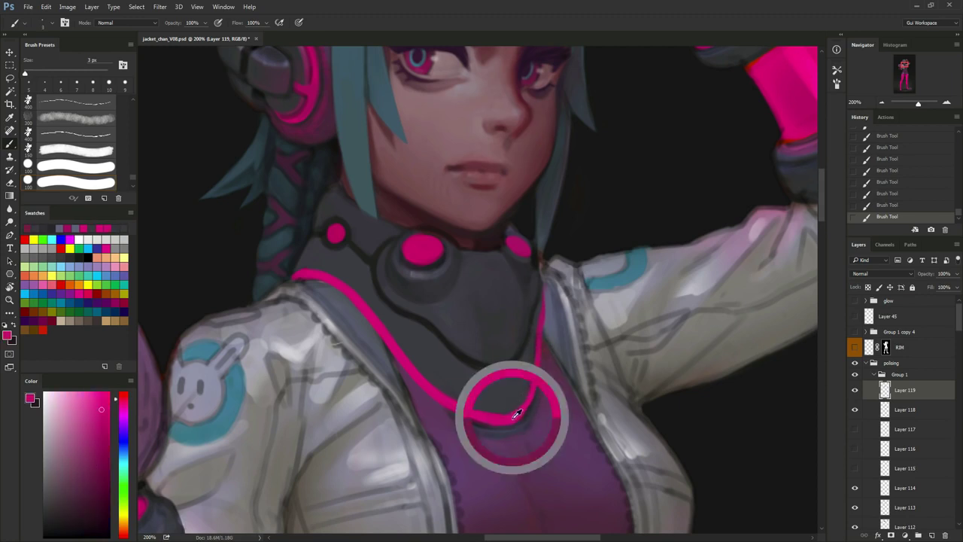
drag(507, 423, 540, 394)
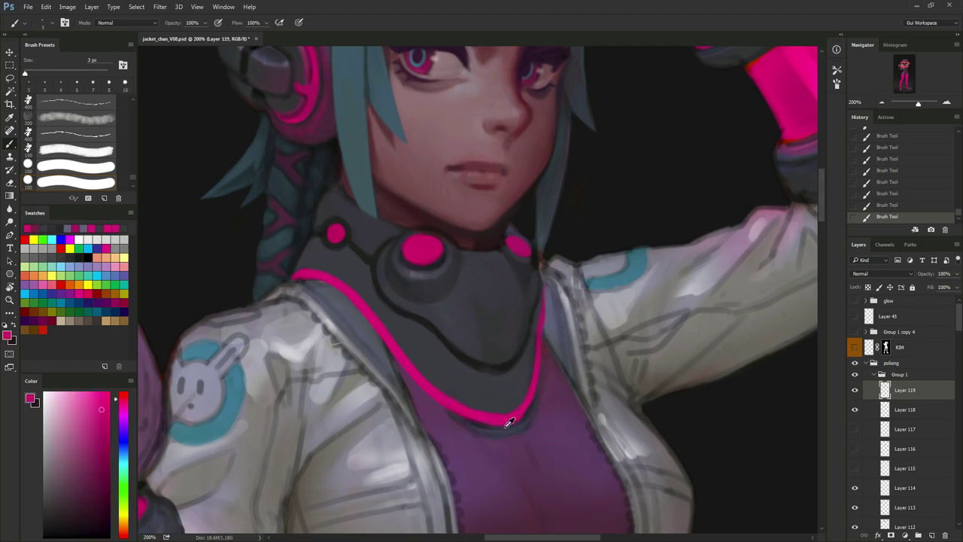
alt+click(477, 427)
key(bracketright)
drag(485, 434, 529, 425)
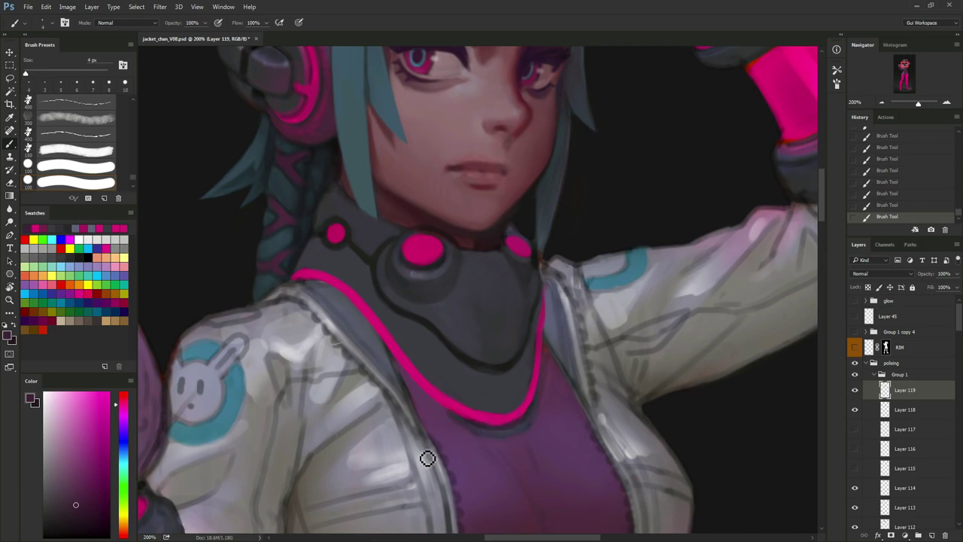
alt+click(324, 277)
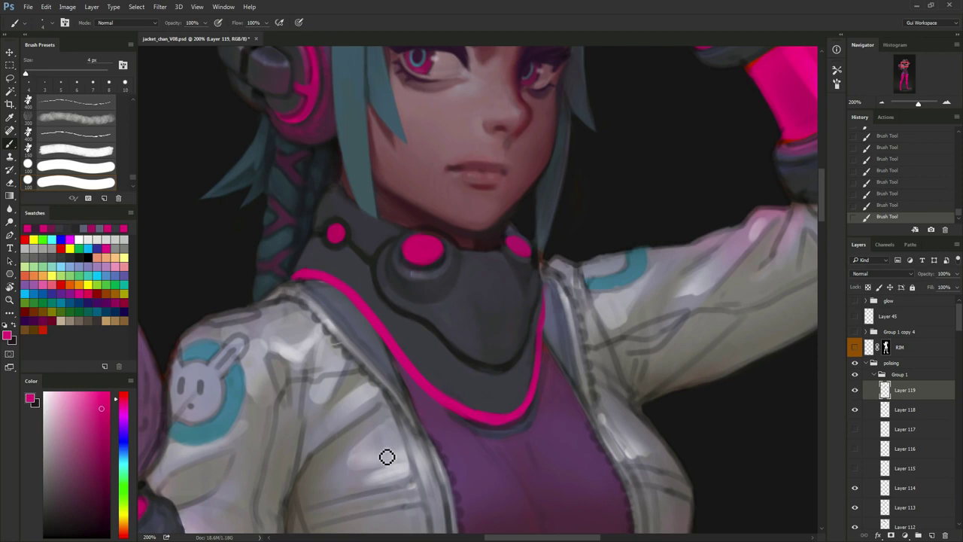
Define the collar's upper rim below the hair and jaw with sampled dark violet-greys at 5 px.
alt+click(392, 229)
key(])
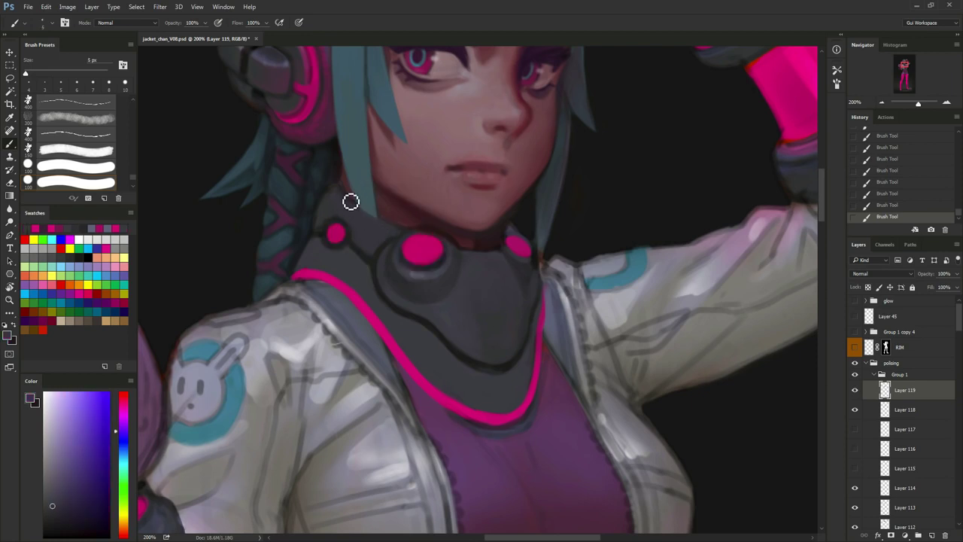
mouse_move(350, 202)
mouse_down()
mouse_move(411, 239)
mouse_move(399, 232)
mouse_up()
alt+click(419, 232)
alt+click(348, 204)
mouse_move(348, 202)
mouse_down()
mouse_move(342, 187)
mouse_move(352, 209)
mouse_move(333, 205)
mouse_move(338, 219)
mouse_up()
alt+click(332, 203)
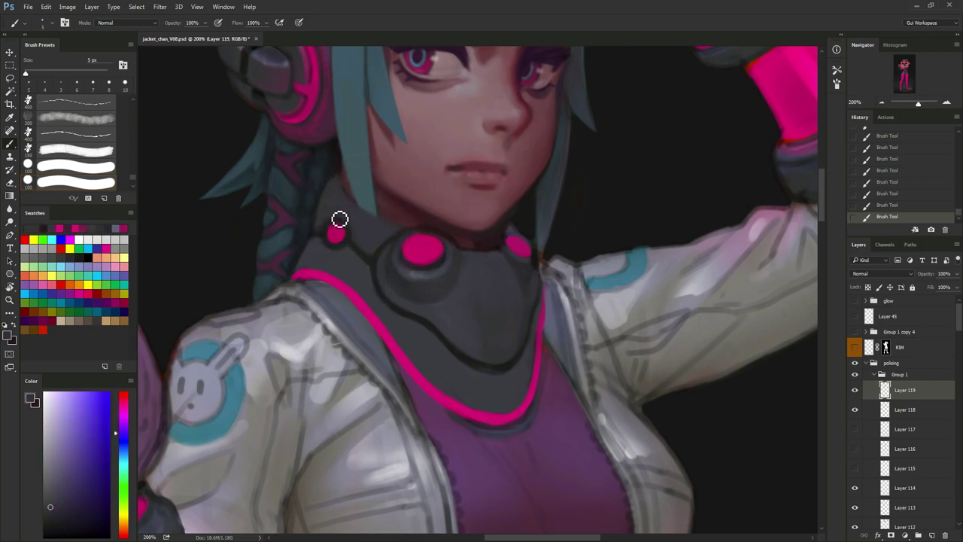
Refine the collar's back section between the neck and the small pink light with sampled dark greys at 5 px.
alt+click(341, 170)
mouse_move(342, 174)
mouse_down()
mouse_move(369, 215)
mouse_move(325, 252)
mouse_move(326, 205)
mouse_move(340, 225)
mouse_up()
alt+click(320, 240)
alt+click(355, 249)
alt+click(329, 198)
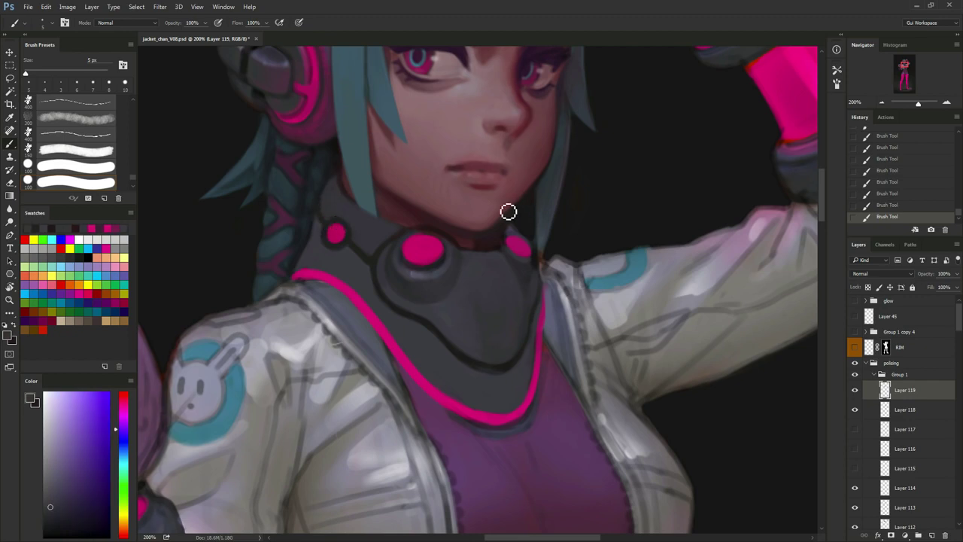
Touch up the dark ring around the small pink light and the shadow along the neck rim with sampled darks at 5 px.
alt+click(320, 232)
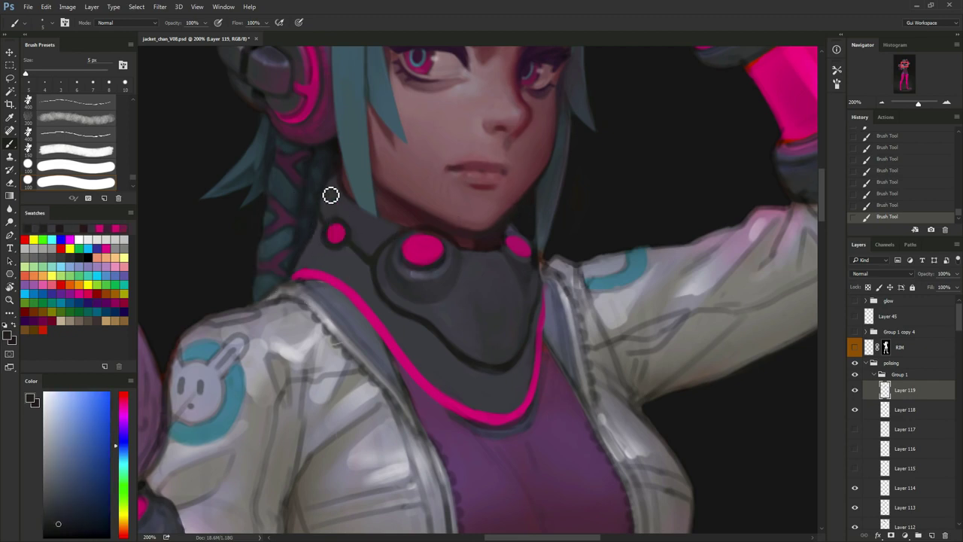
alt+click(303, 247)
drag(324, 231, 326, 239)
alt+click(381, 222)
alt+click(463, 238)
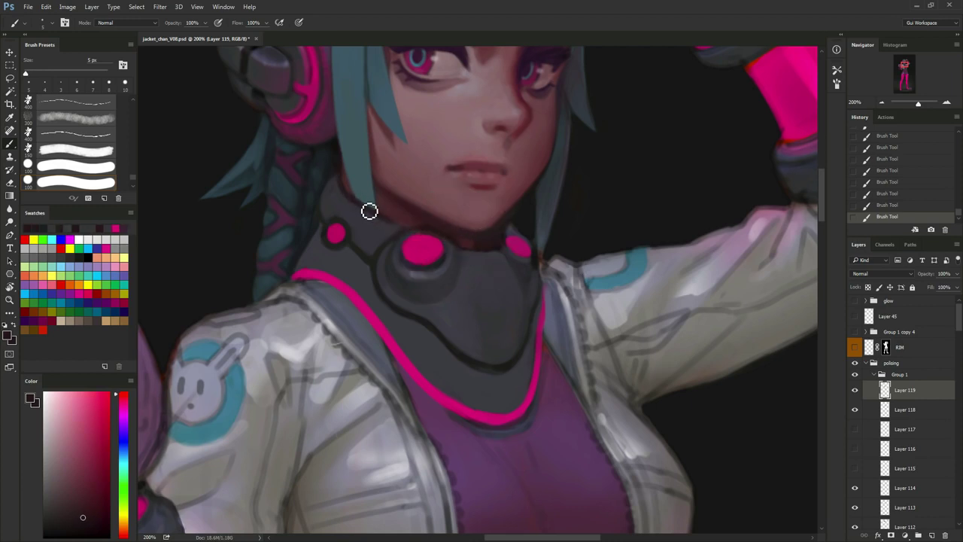
Darken the collar's back edge beside the braid with sampled near-black at 5 px, undoing two strokes and repainting it.
alt+click(314, 227)
alt+click(339, 167)
drag(328, 209, 339, 183)
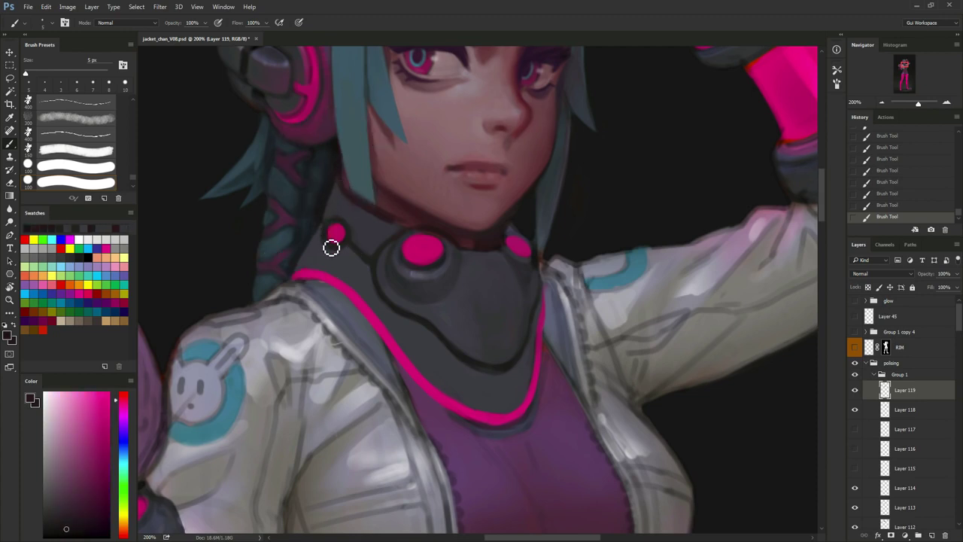
key(ctrl+alt+z)
key(ctrl+alt+z)
alt+click(328, 195)
drag(332, 189, 325, 226)
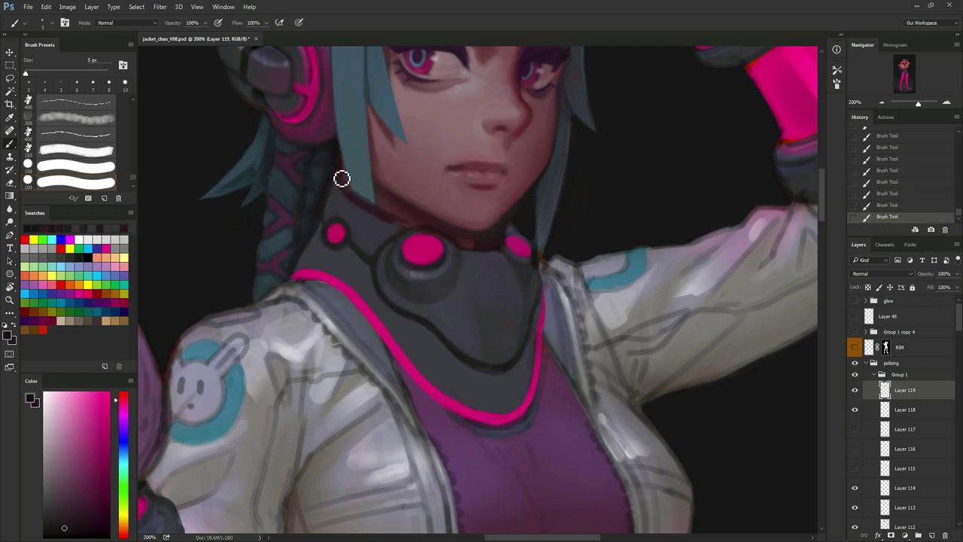
Clean up the collar's upper back corner between the braid and the hair lock with sampled dark greys at 5 px.
alt+click(326, 235)
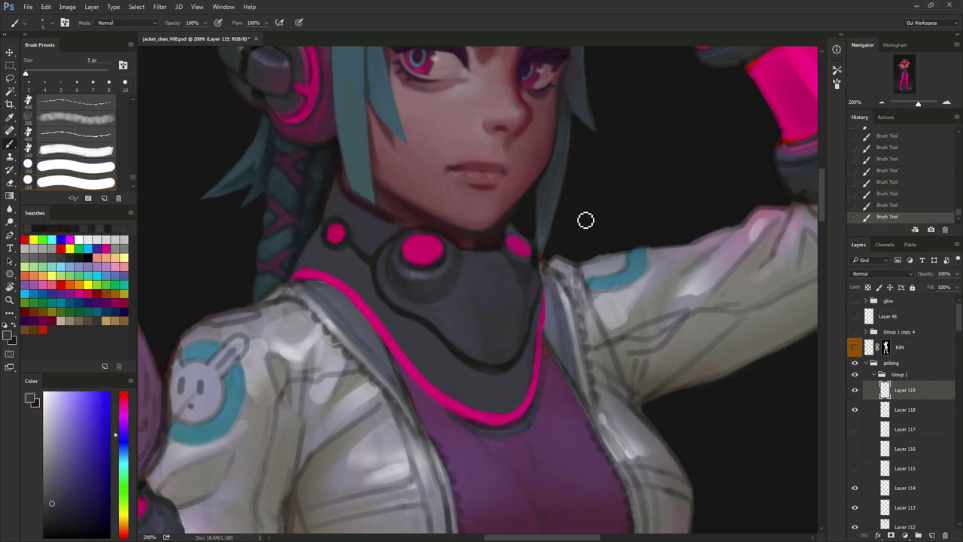
alt+click(327, 219)
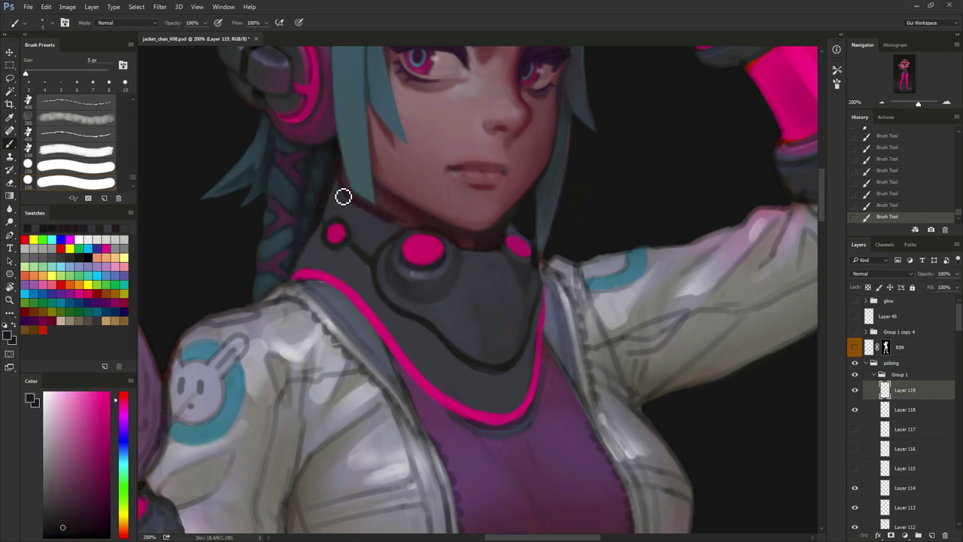
alt+click(341, 195)
alt+click(329, 189)
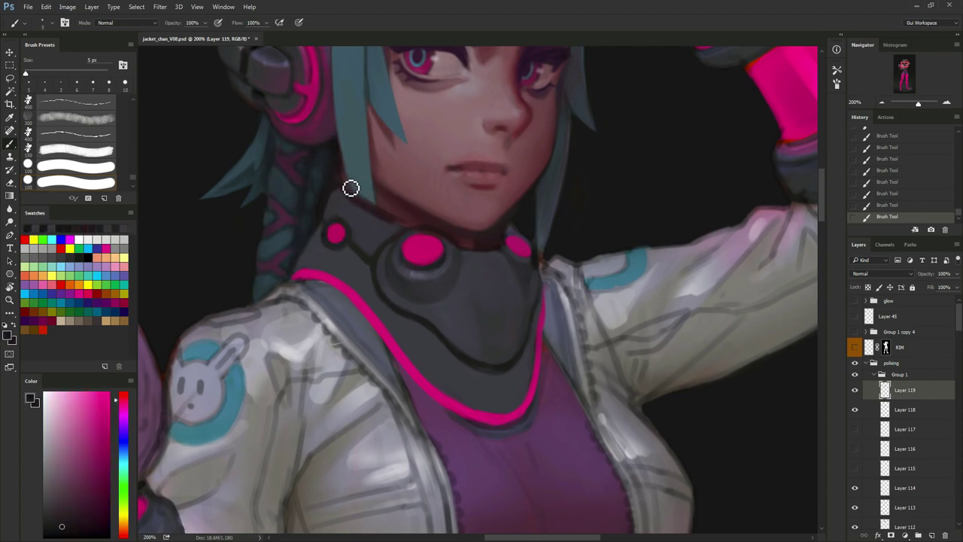
alt+click(339, 172)
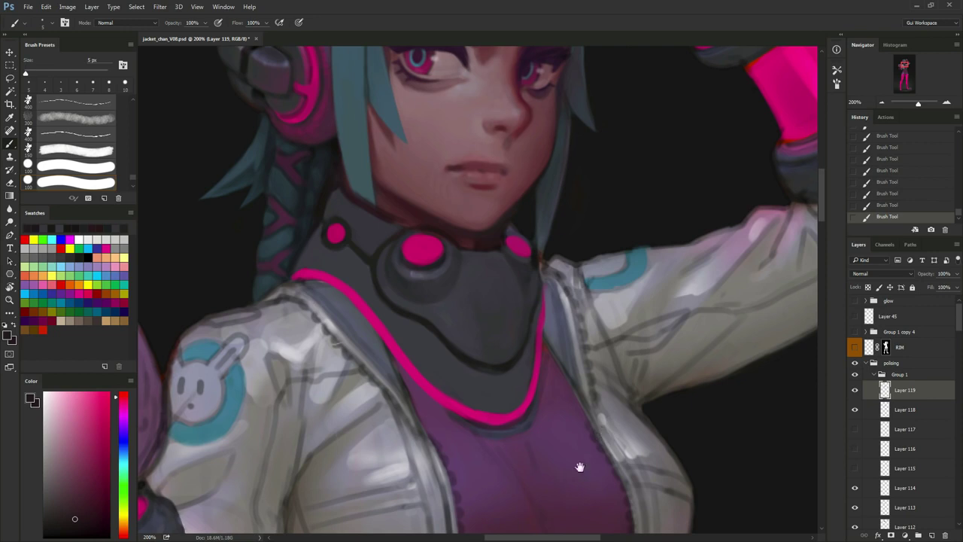
Touch up the collar's front surface with sampled dark greys, and add a new layer above Layer 119 for painting at 15 px.
mouse_move(579, 467)
mouse_down()
mouse_move(613, 458)
mouse_move(573, 499)
mouse_up()
alt+click(521, 342)
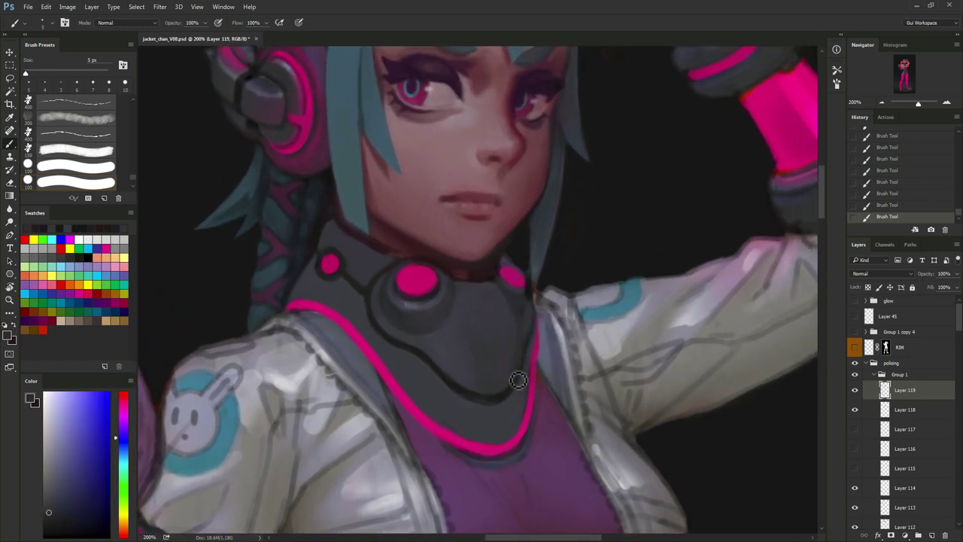
drag(649, 479, 667, 446)
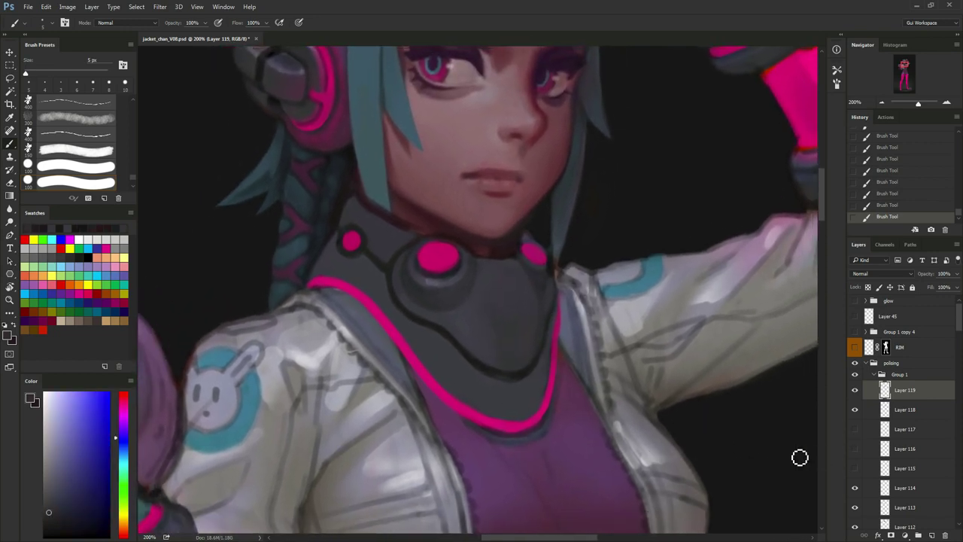
alt+click(401, 317)
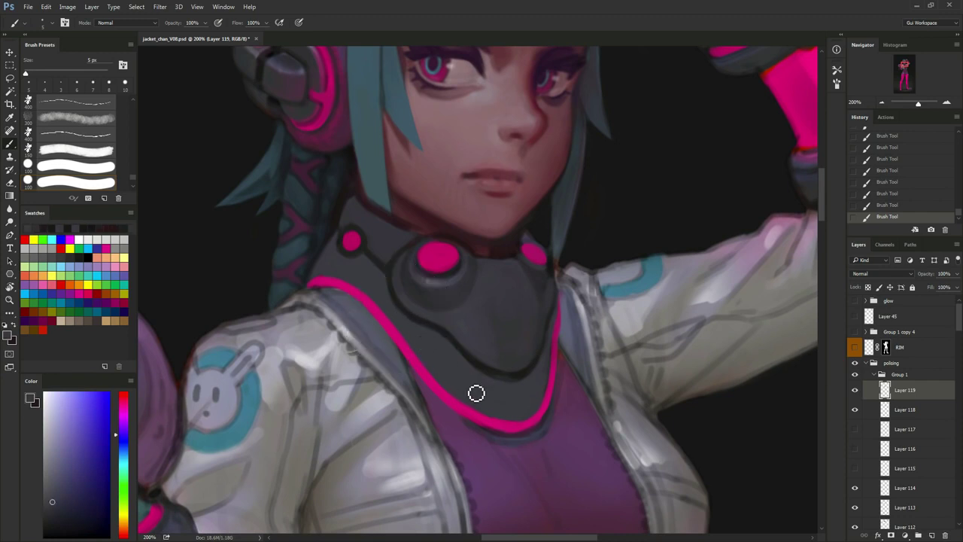
alt+click(449, 317)
key(bracketright)
key(bracketright)
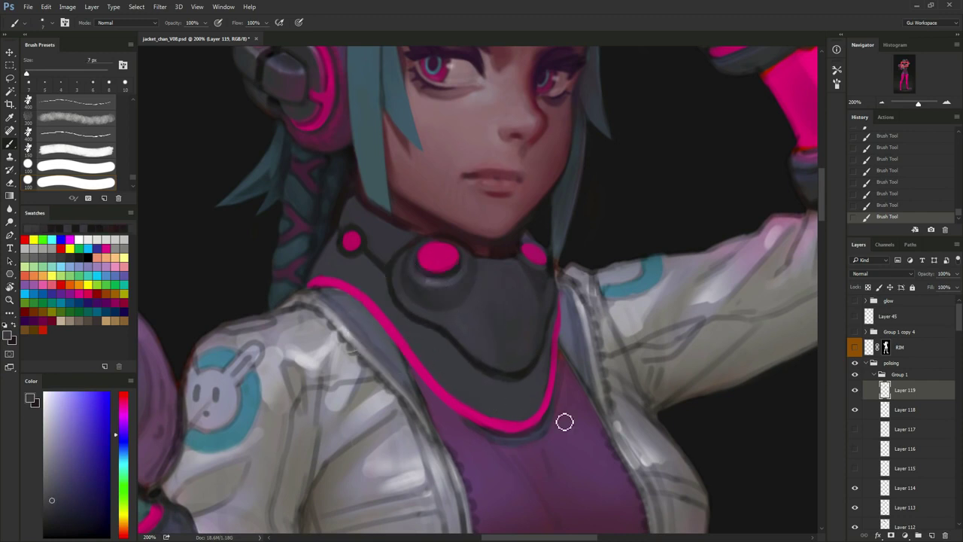
click(933, 536)
key(bracketright)
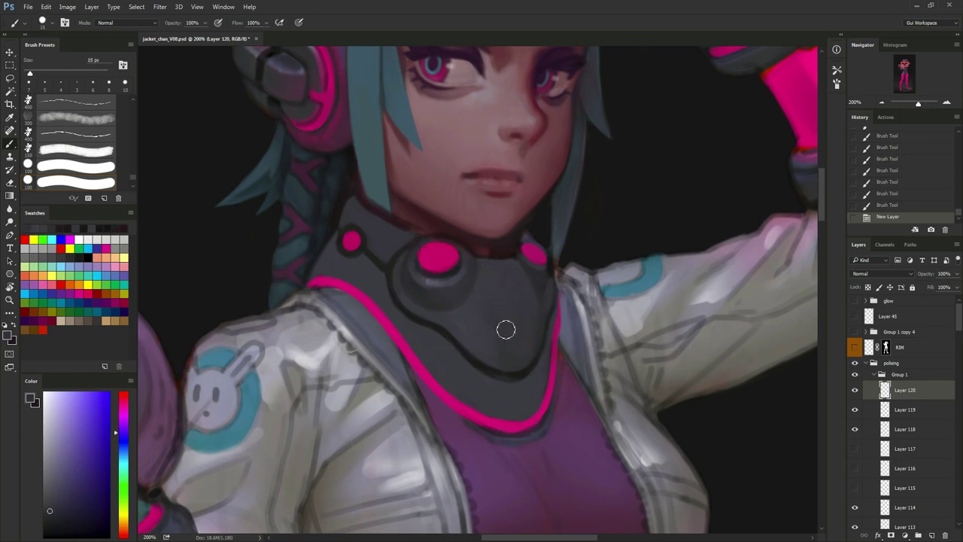
alt+click(413, 281)
mouse_move(503, 307)
mouse_down()
mouse_move(448, 282)
mouse_move(518, 332)
mouse_up()
alt+click(445, 287)
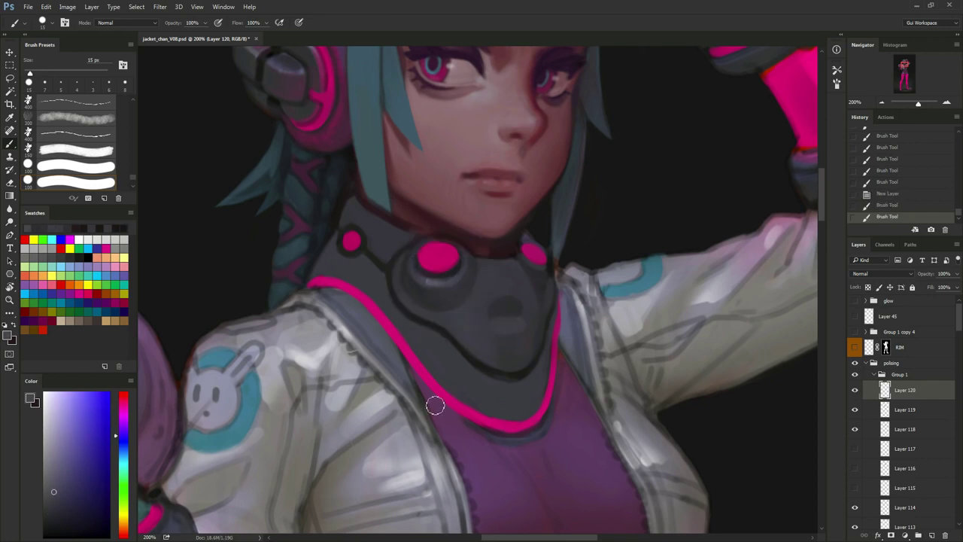
click(883, 103)
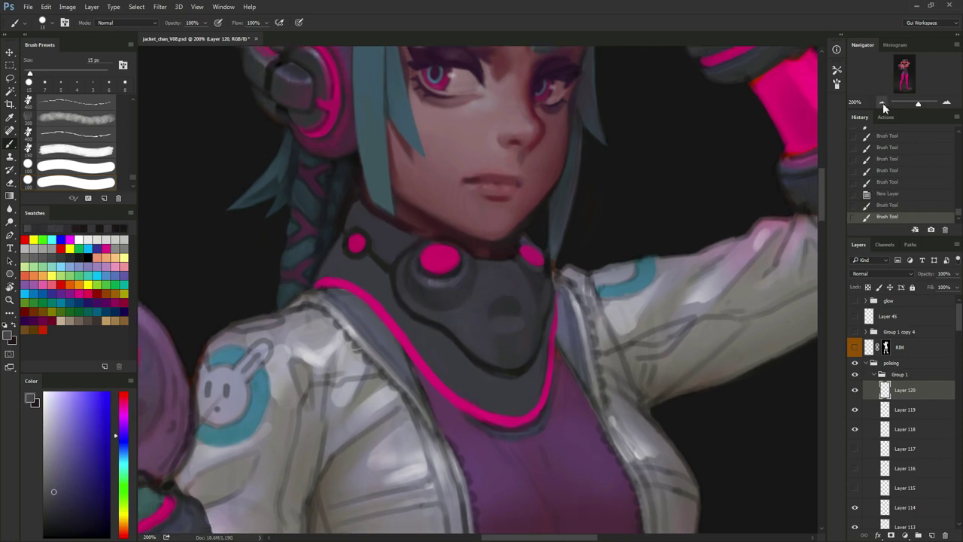
click(883, 103)
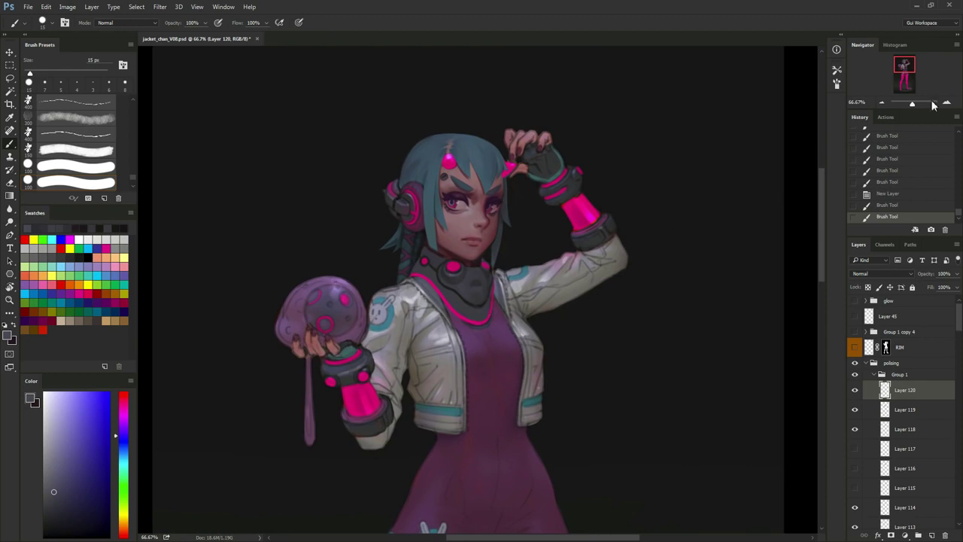
click(947, 102)
click(947, 102)
key(ctrl+alt+z)
key(ctrl+alt+z)
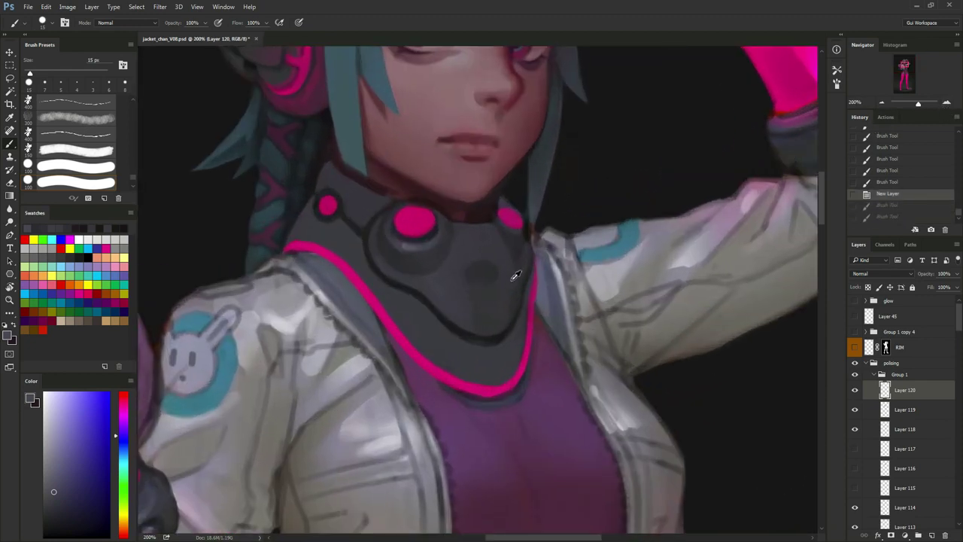
Paint a dark rounded patch on the collar's front panel at 25 px and continue it below the black seam at 15 px.
alt+click(388, 250)
key(])
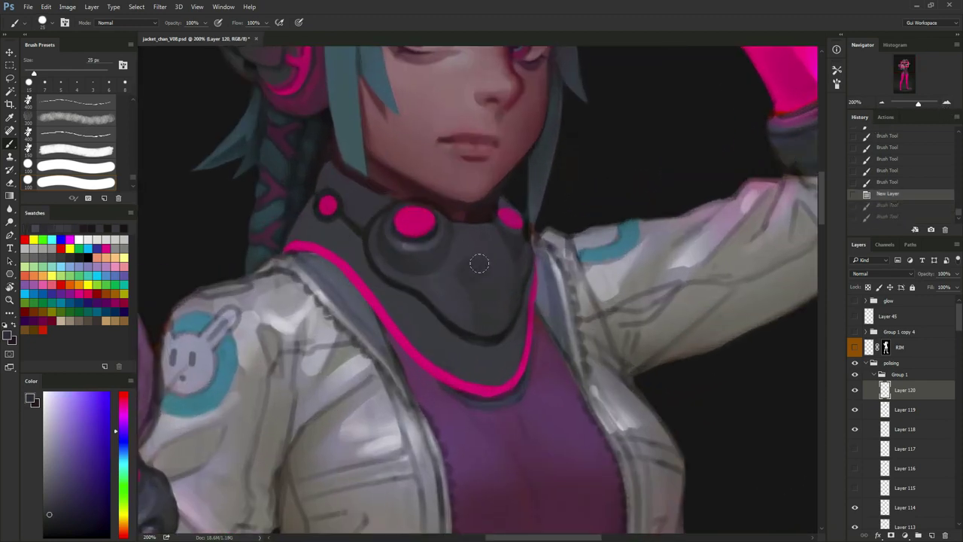
drag(495, 275, 477, 276)
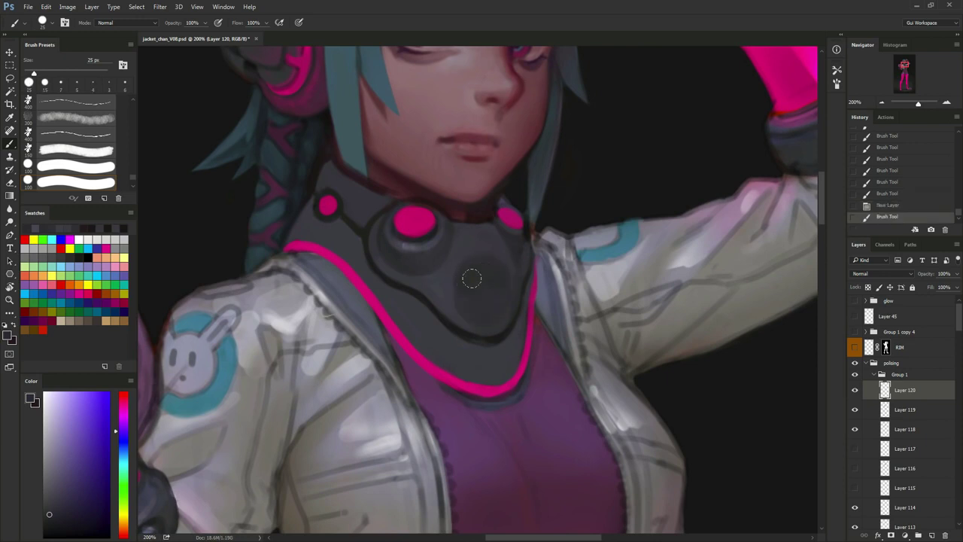
drag(490, 304, 468, 336)
mouse_move(484, 325)
mouse_down()
mouse_move(490, 356)
mouse_move(467, 356)
mouse_up()
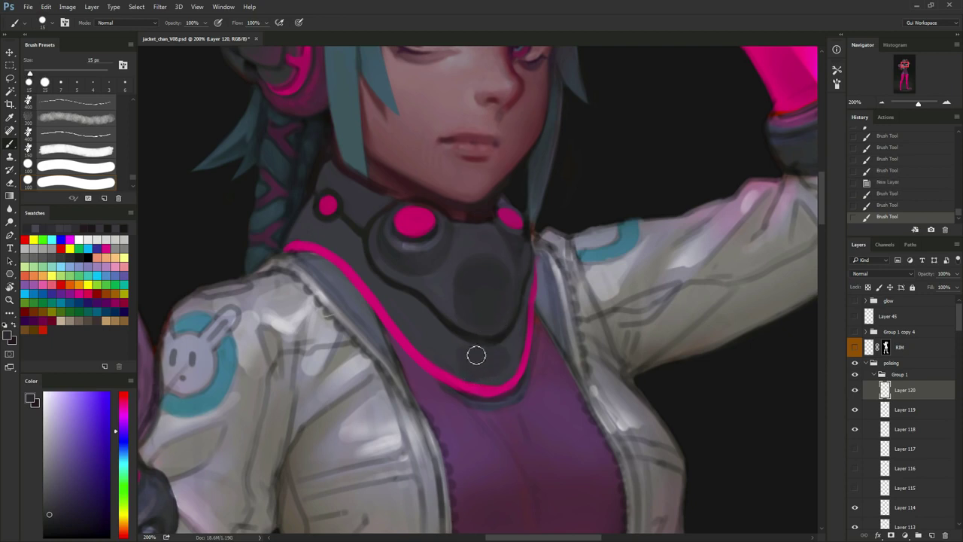
Reshape the lowest part of the collar's black seam into a flat, angular line with sampled darks at 7 px.
alt+click(472, 337)
mouse_move(500, 354)
mouse_down()
mouse_move(498, 341)
mouse_move(468, 339)
mouse_move(511, 342)
mouse_up()
key(bracketleft)
key(bracketleft)
key(bracketleft)
key(bracketleft)
alt+click(456, 330)
alt+click(486, 350)
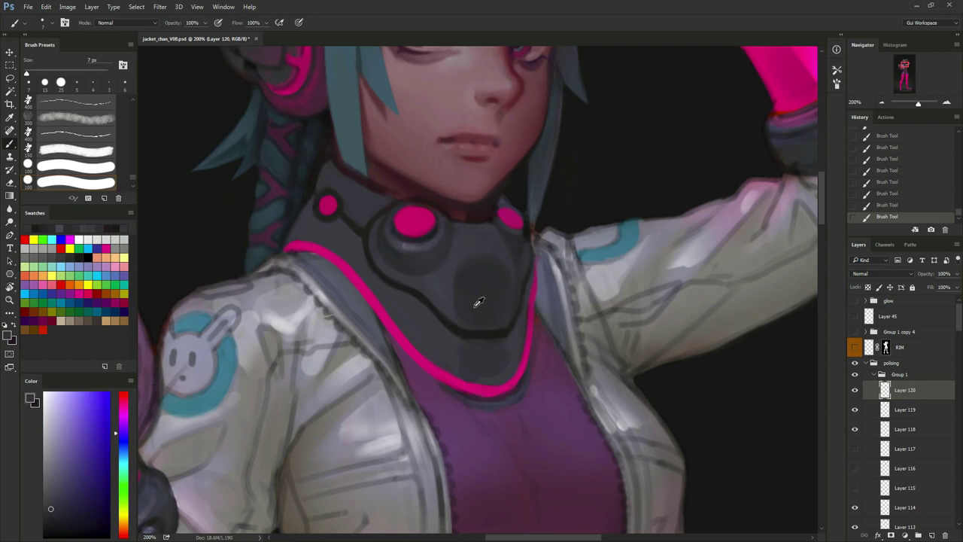
Refine the edges of the dark patch on the collar's front panel with sampled greys at 9 px.
alt+click(449, 275)
alt+click(467, 303)
key(])
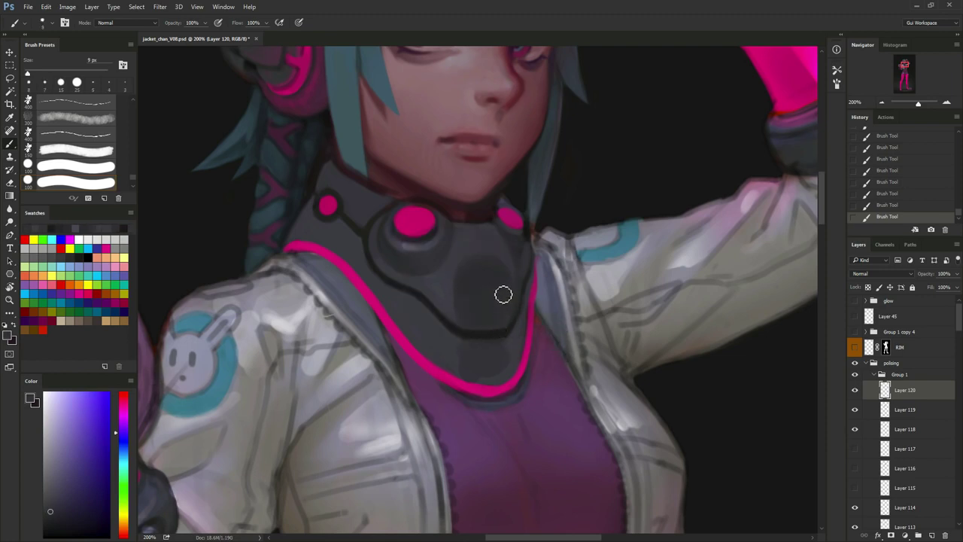
drag(495, 314, 481, 323)
Refine the dark patch below the seam and the lowest curve of the pink strip with sampled greys and pink at 9 px.
alt+click(465, 363)
mouse_move(469, 377)
mouse_down()
mouse_move(510, 367)
mouse_move(478, 383)
mouse_up()
alt+click(485, 379)
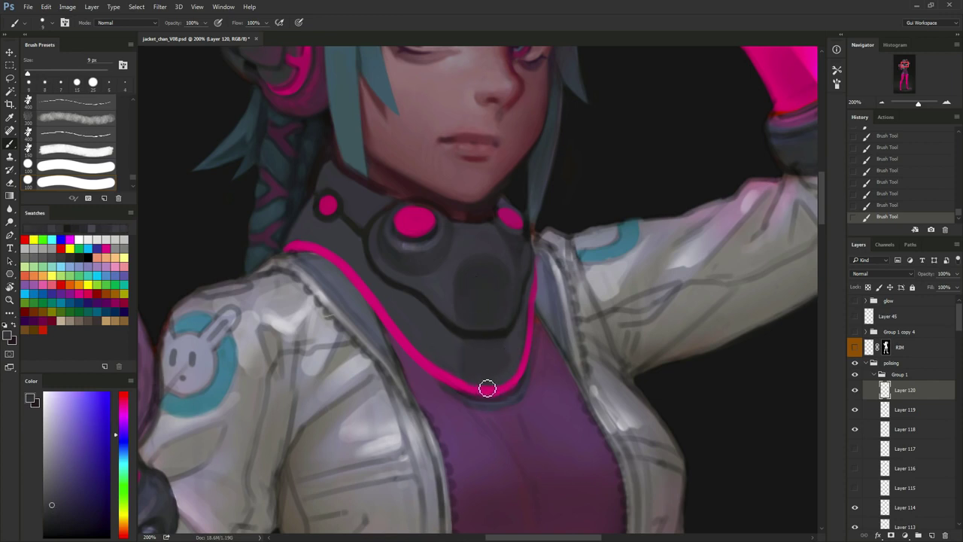
alt+click(478, 383)
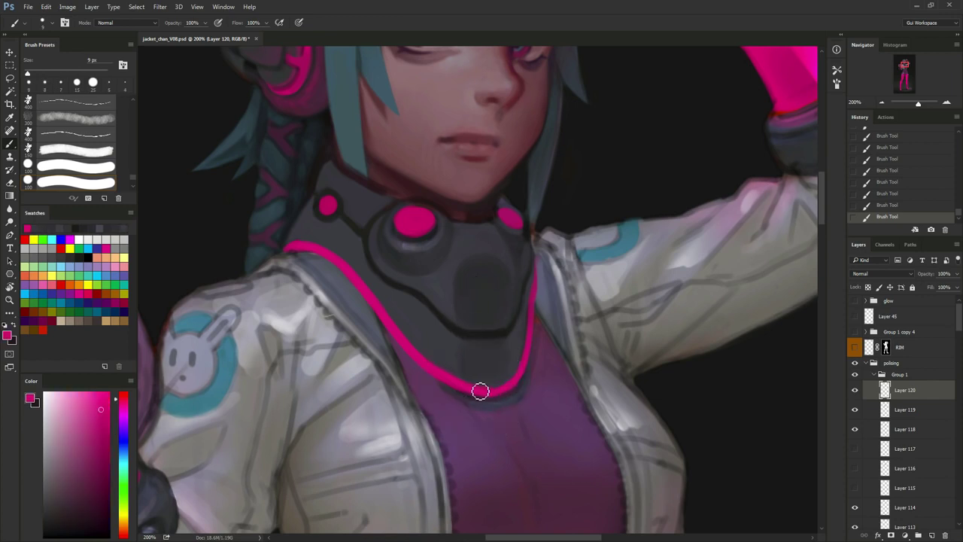
drag(553, 381, 638, 365)
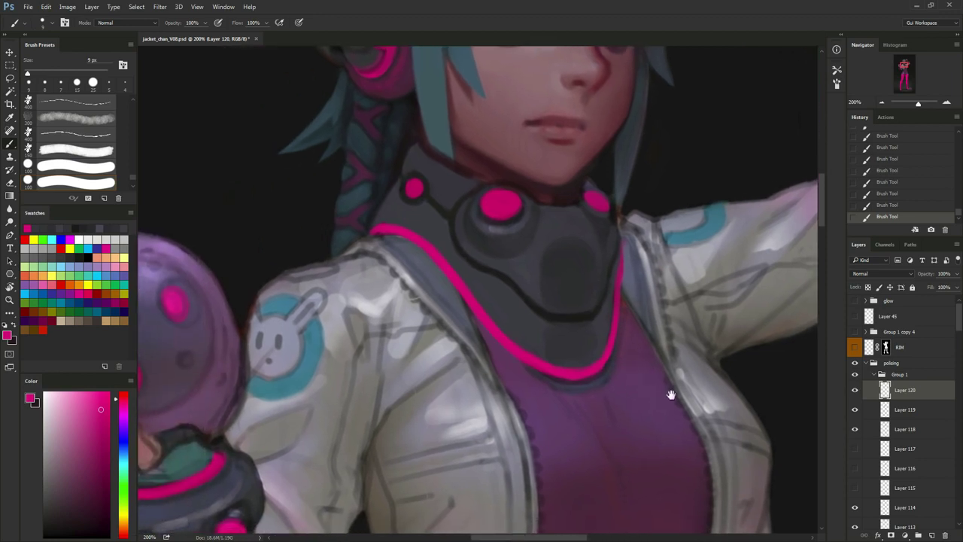
drag(671, 395, 602, 431)
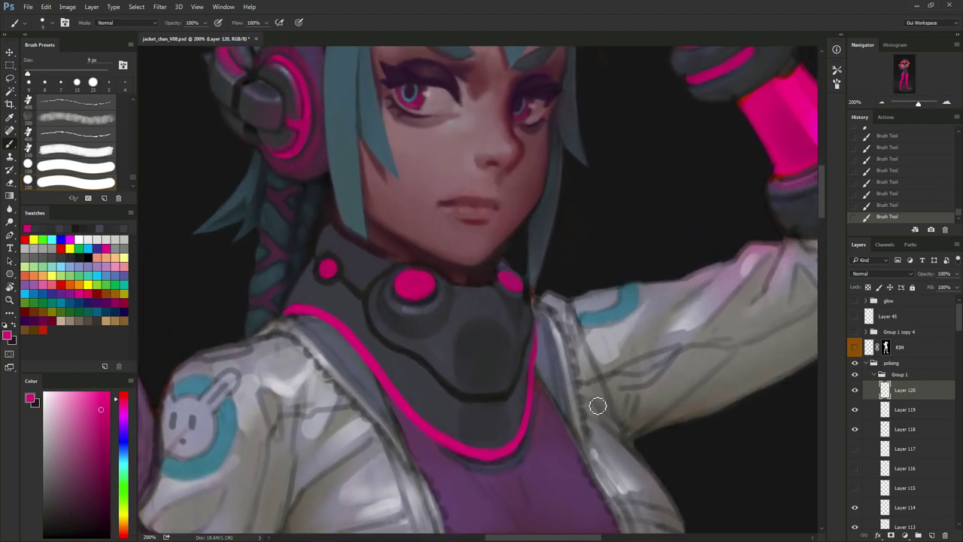
alt+click(517, 411)
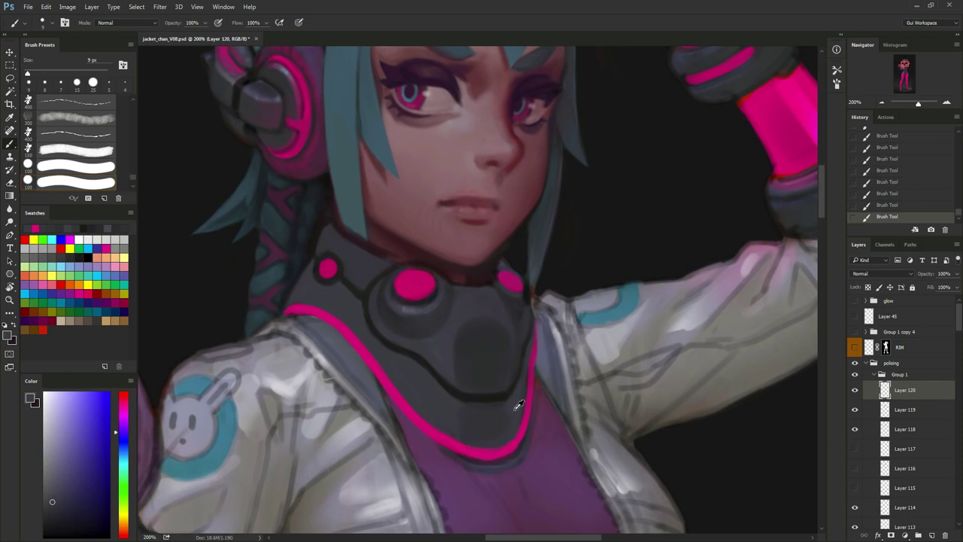
drag(504, 457, 490, 467)
alt+click(490, 369)
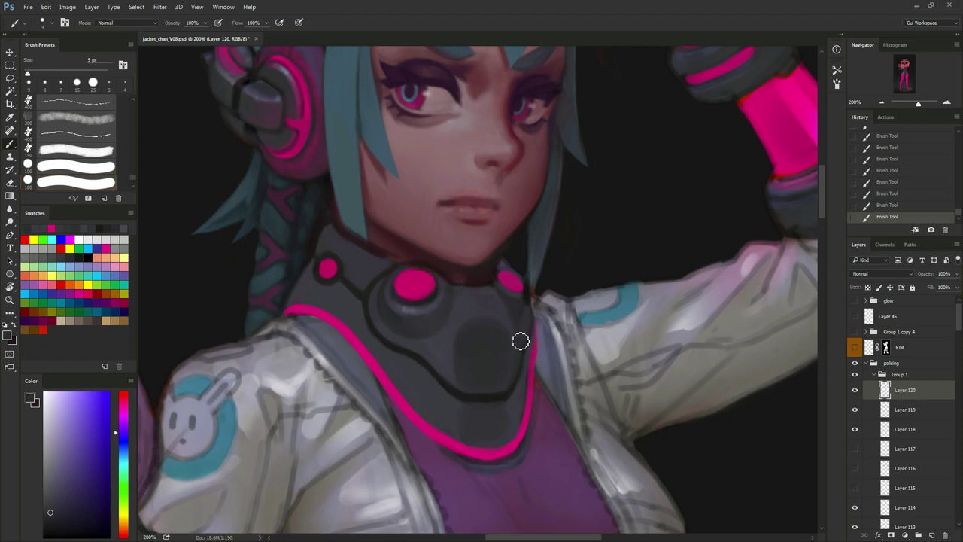
Sharpen the collar's back edge beside the braid above the small pink light with sampled darks at 7 and 6 px.
alt+click(331, 233)
key(bracketleft)
key(bracketleft)
key(bracketleft)
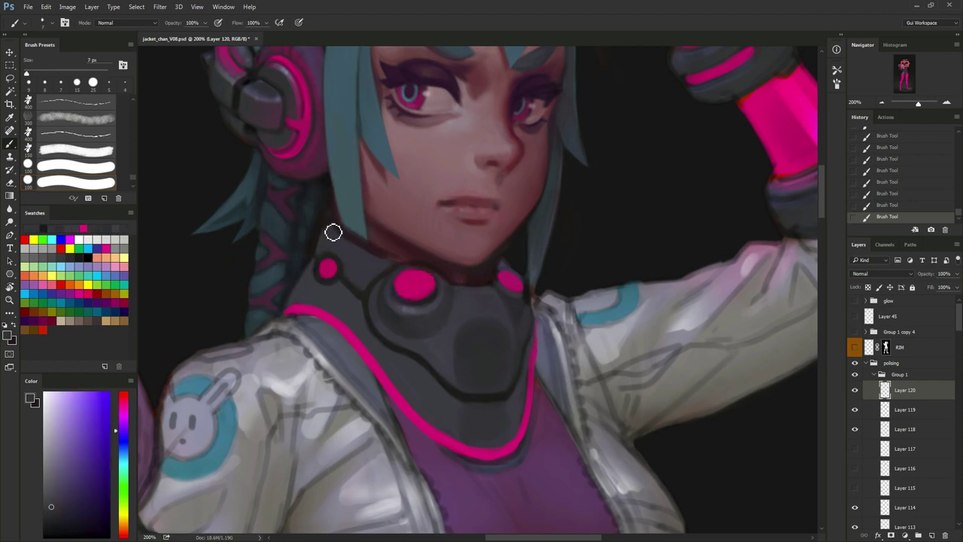
alt+click(324, 223)
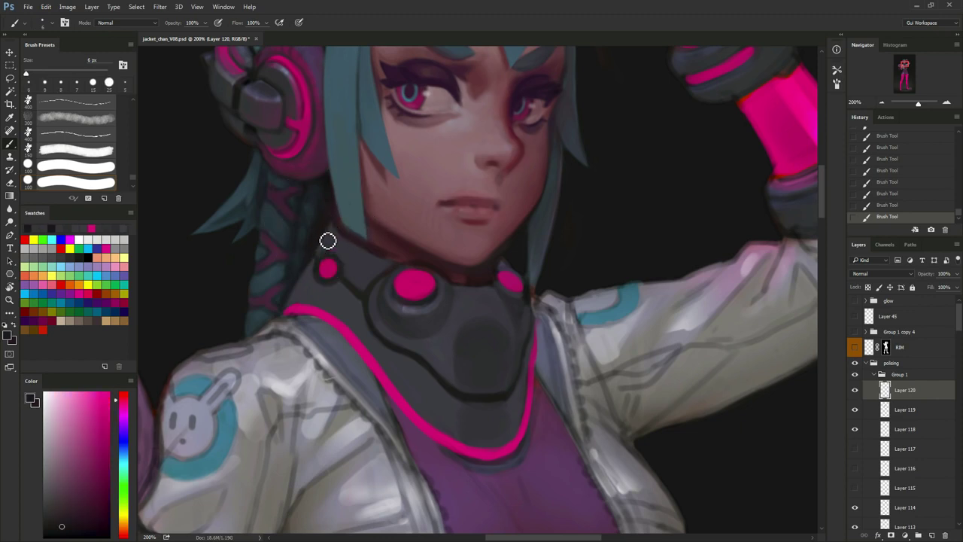
alt+click(333, 219)
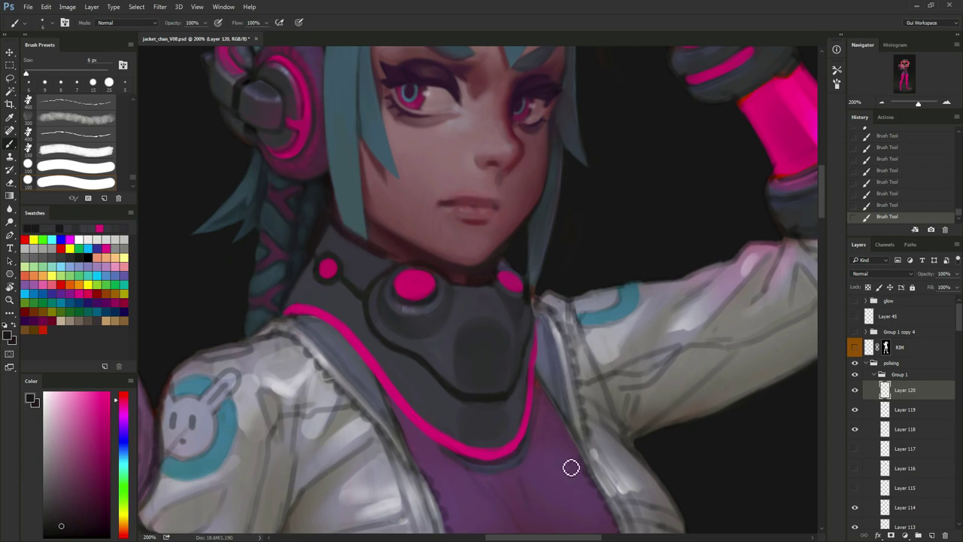
Add a new layer above Layer 120 and paint thin highlights along the collar's black seam with blue-grey sampled from the wrist cuff at 5 px.
drag(571, 469, 619, 453)
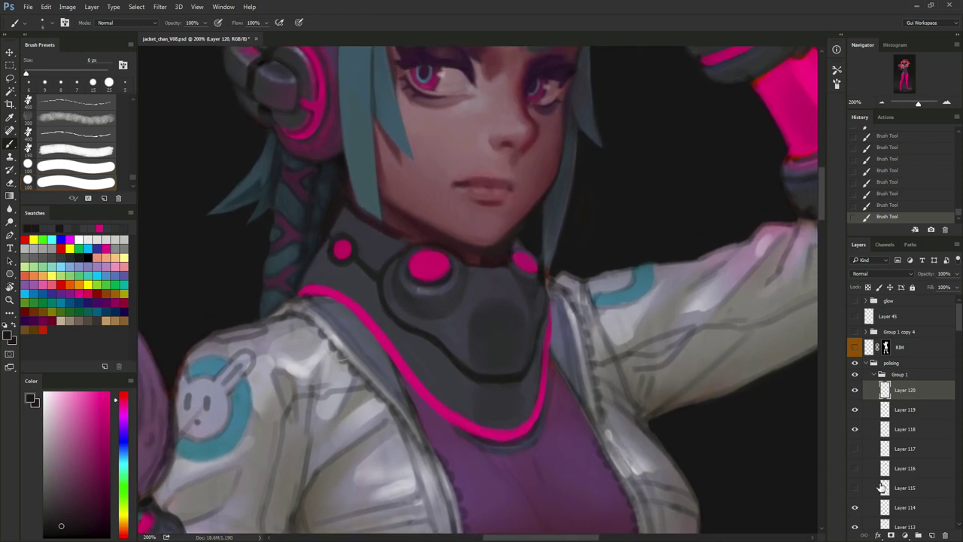
click(933, 535)
drag(339, 423, 464, 234)
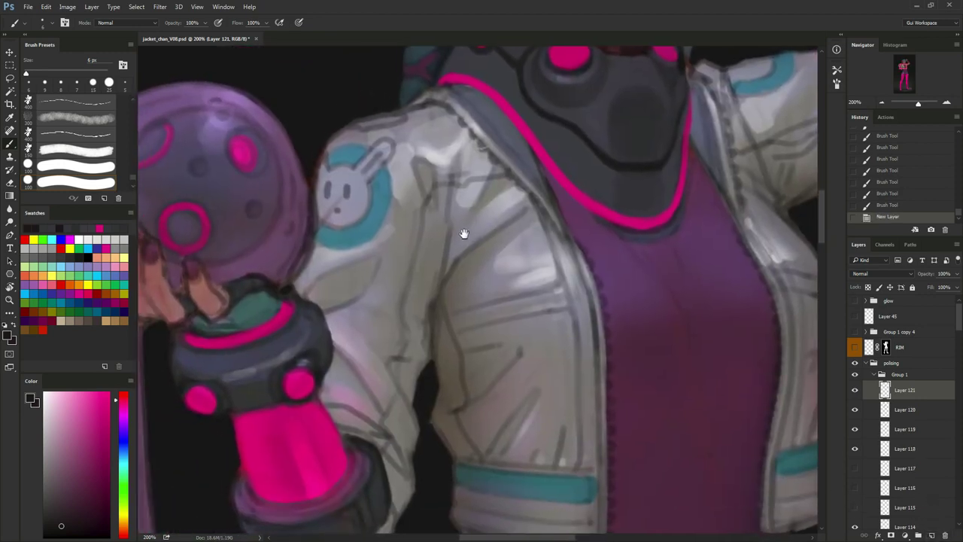
alt+click(305, 364)
drag(309, 363, 283, 426)
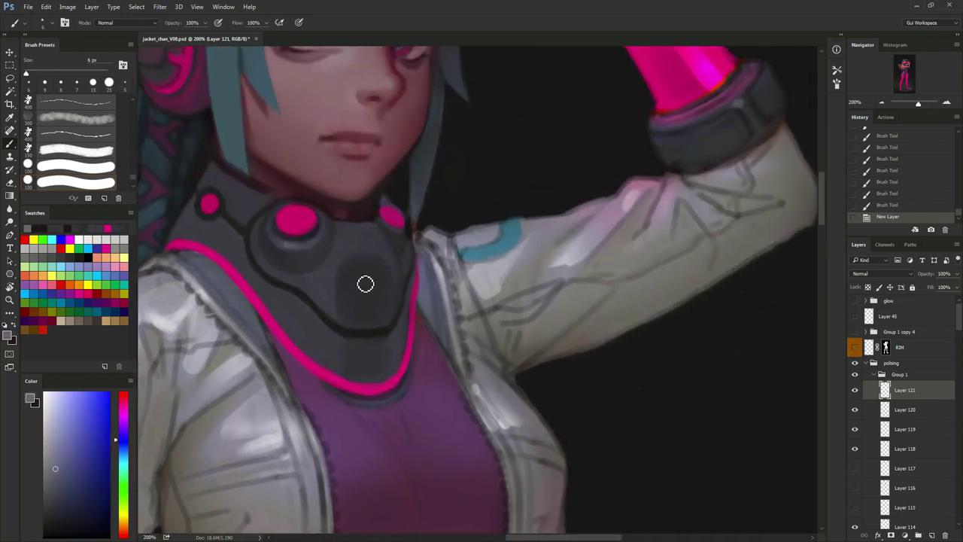
mouse_move(299, 302)
mouse_down()
mouse_move(357, 347)
mouse_move(289, 300)
mouse_move(297, 301)
mouse_up()
key(bracketleft)
key(bracketleft)
key(bracketright)
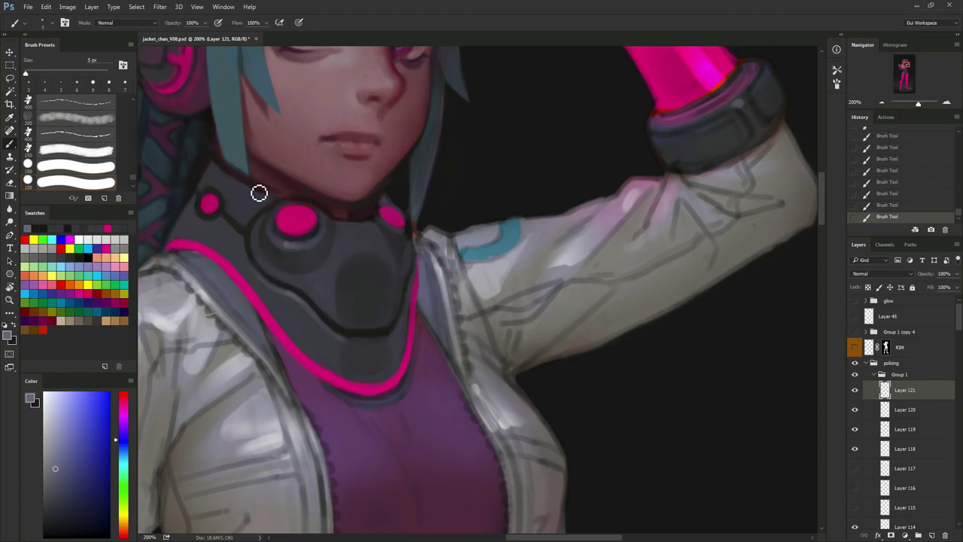
Extend the blue-grey highlights around the small pink light, the lower seam and the upper back rim at 4 and 6 px.
key(bracketleft)
drag(255, 267, 297, 299)
drag(301, 230, 353, 276)
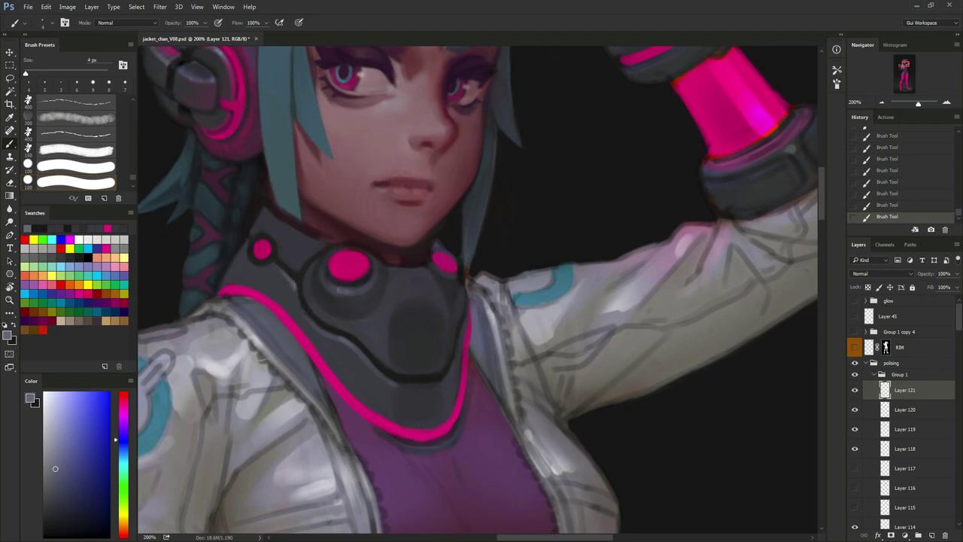
key(bracketright)
drag(494, 307, 562, 291)
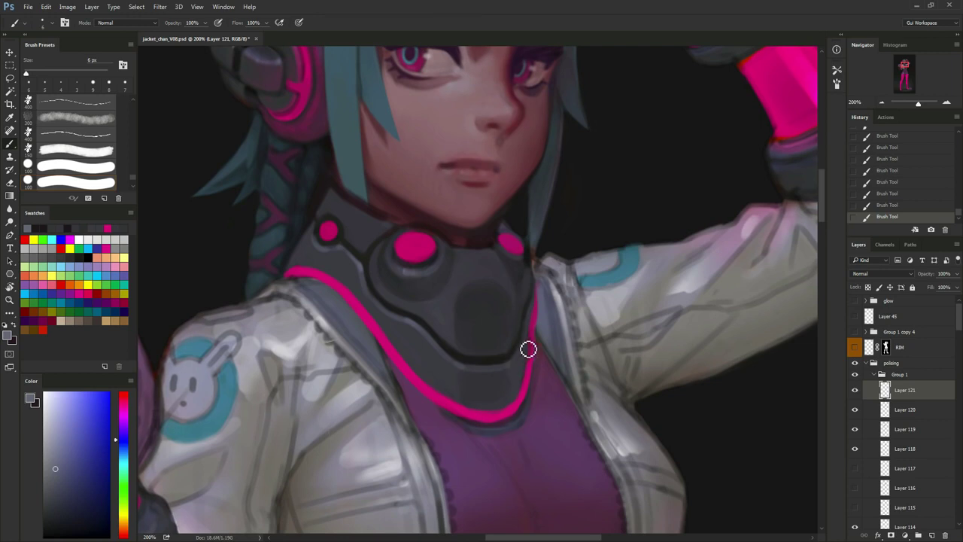
drag(529, 349, 555, 394)
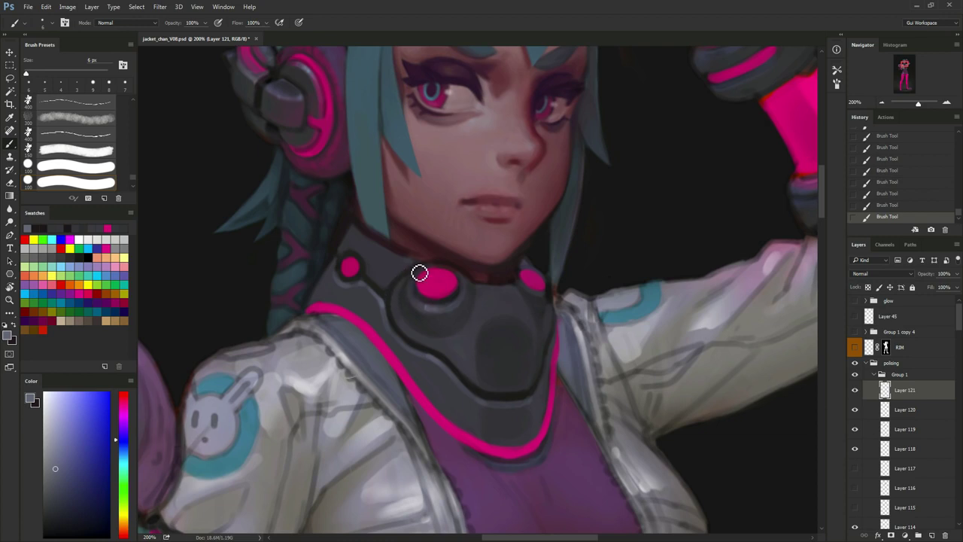
scroll(577, 308, down, 2)
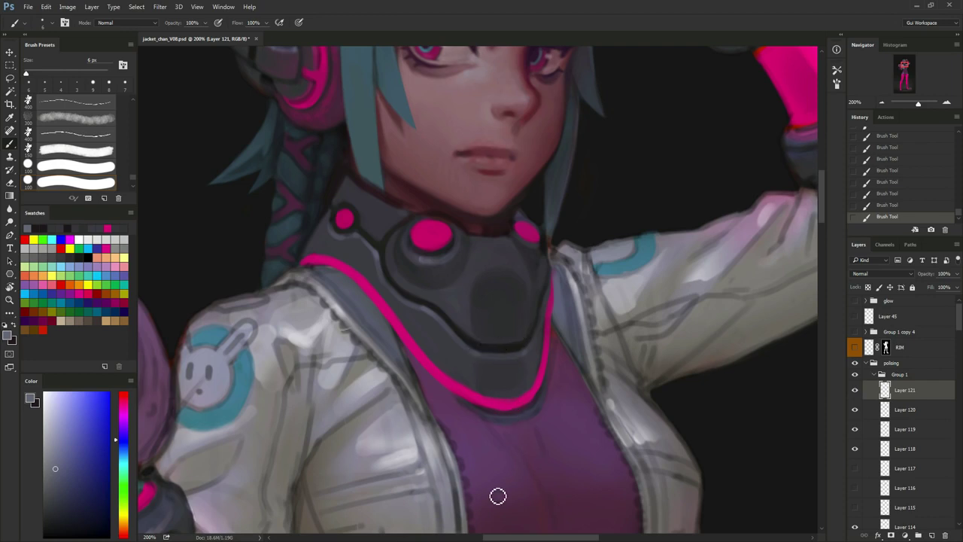
Try to repaint the upper edge of the dark patch on the collar's front panel with a sampled dark at 7 px.
key(])
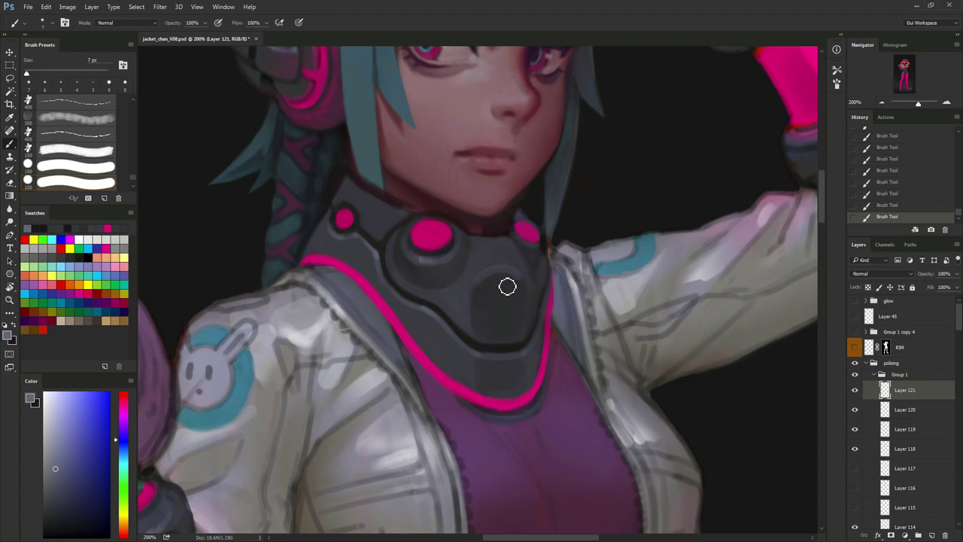
alt+click(484, 286)
drag(514, 295, 487, 295)
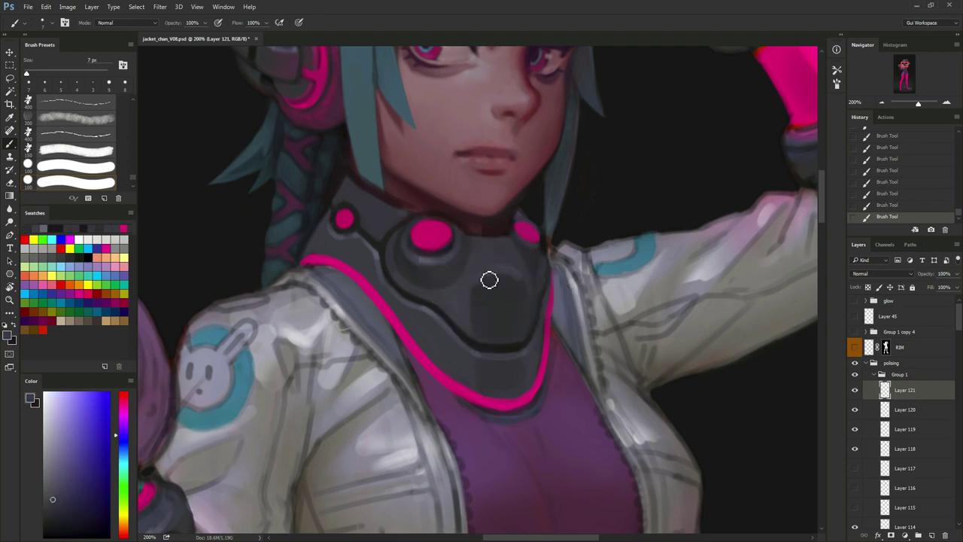
key(ctrl+alt+z)
key(ctrl+alt+z)
key(ctrl+alt+z)
key(ctrl+alt+z)
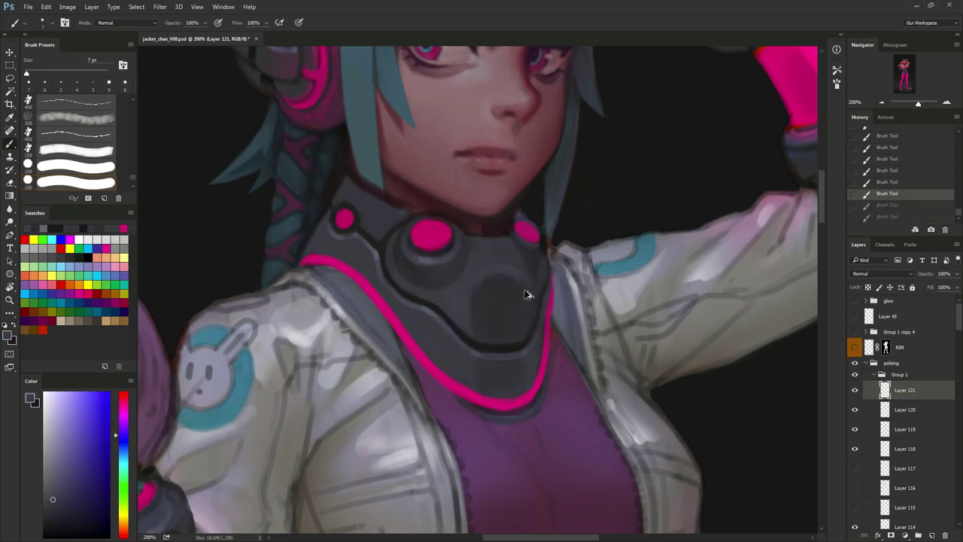
Shape the top and side edge of the front panel's dark patch with sampled greys at 7 and 5 px.
alt+click(493, 295)
drag(492, 295, 517, 286)
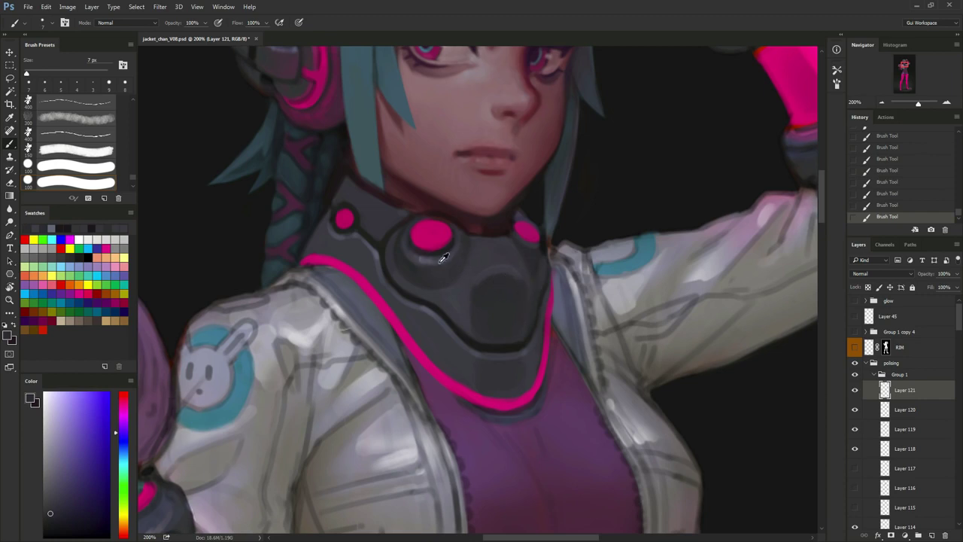
alt+click(430, 304)
key(bracketleft)
key(bracketleft)
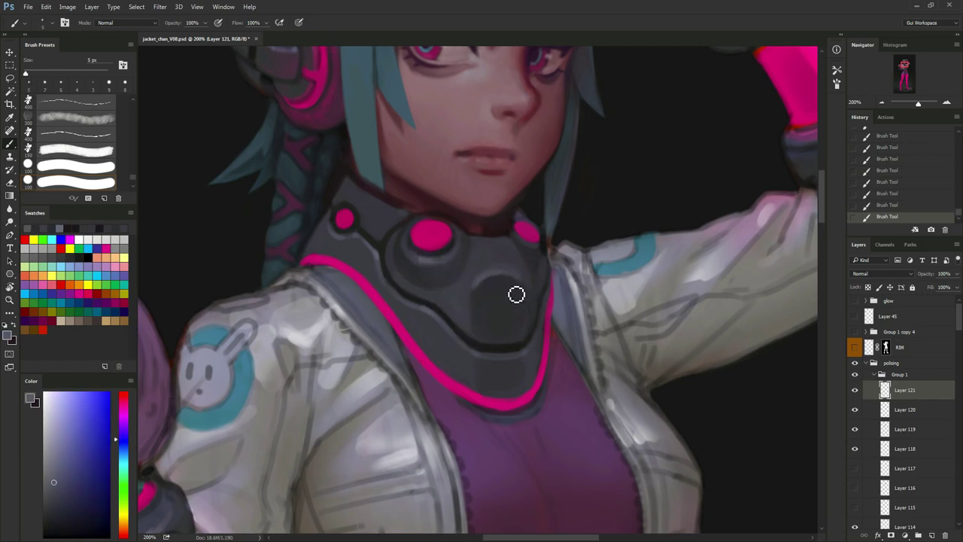
alt+click(488, 289)
alt+click(484, 285)
mouse_move(484, 287)
mouse_down()
mouse_move(479, 317)
mouse_move(491, 305)
mouse_up()
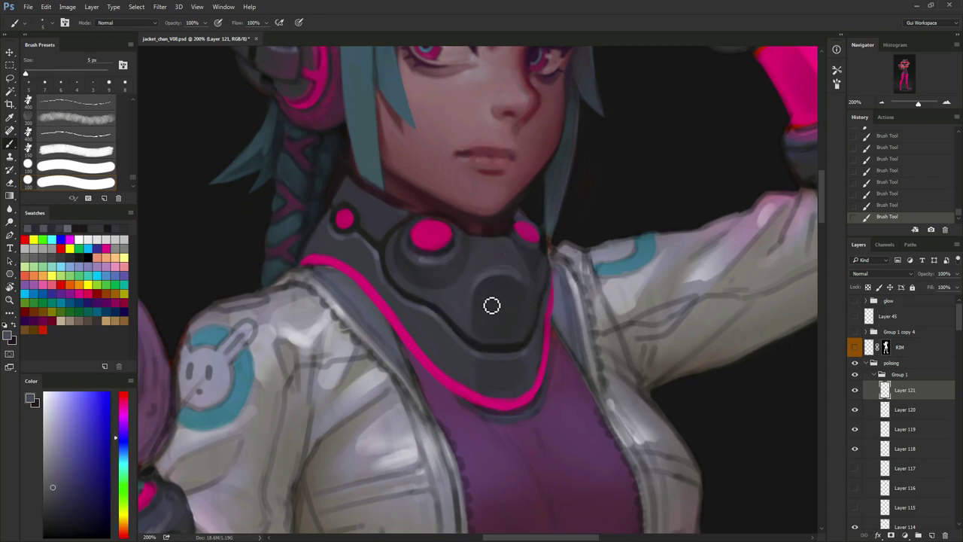
Refine the rim above the dark patch with sampled greys at 5 px and erase along its side edge at 45 px.
alt+click(484, 271)
drag(486, 273, 519, 274)
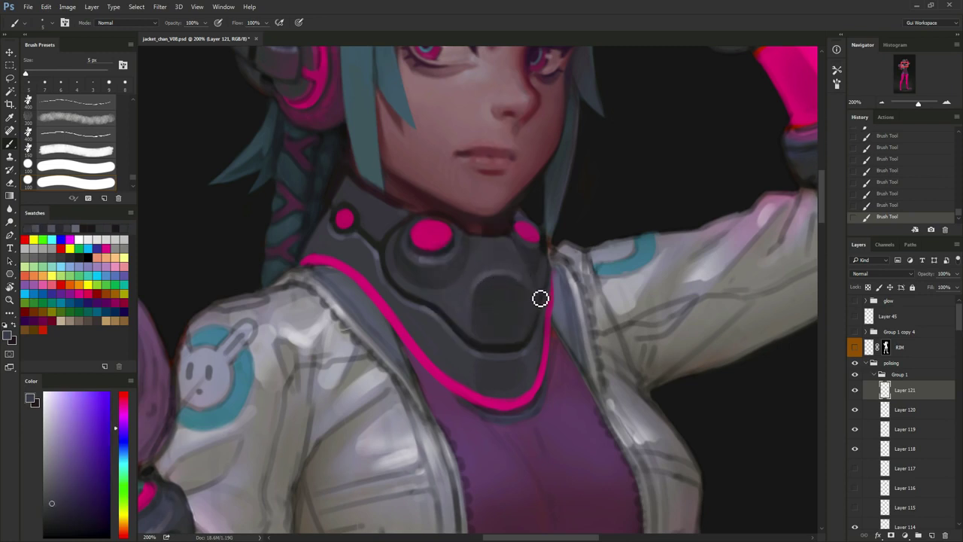
alt+click(527, 288)
alt+click(499, 282)
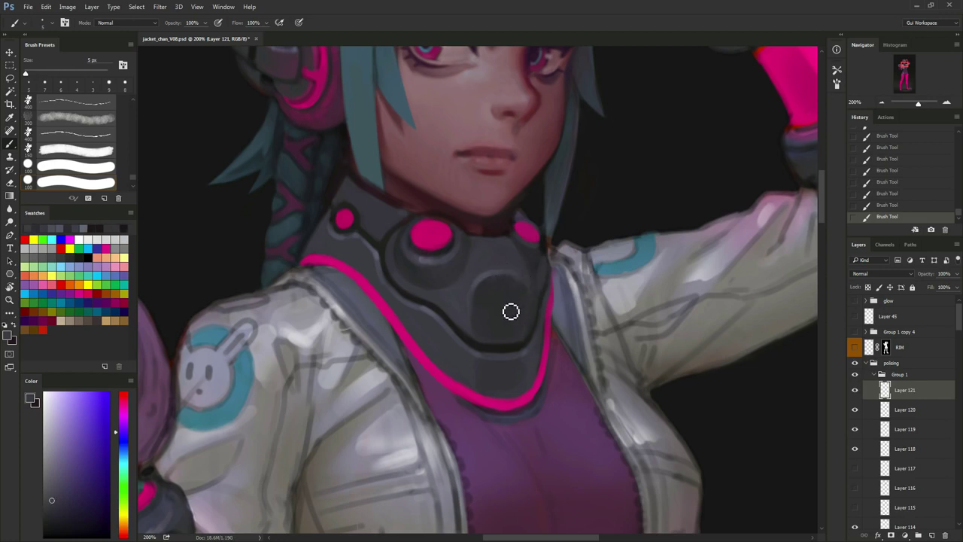
alt+click(479, 276)
key(e)
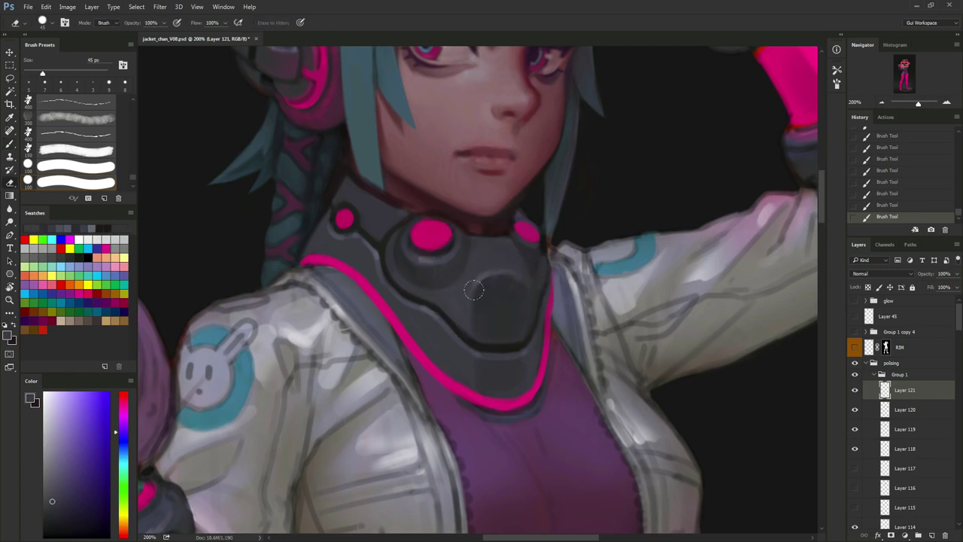
mouse_move(475, 290)
mouse_down()
mouse_move(495, 274)
mouse_move(467, 342)
mouse_up()
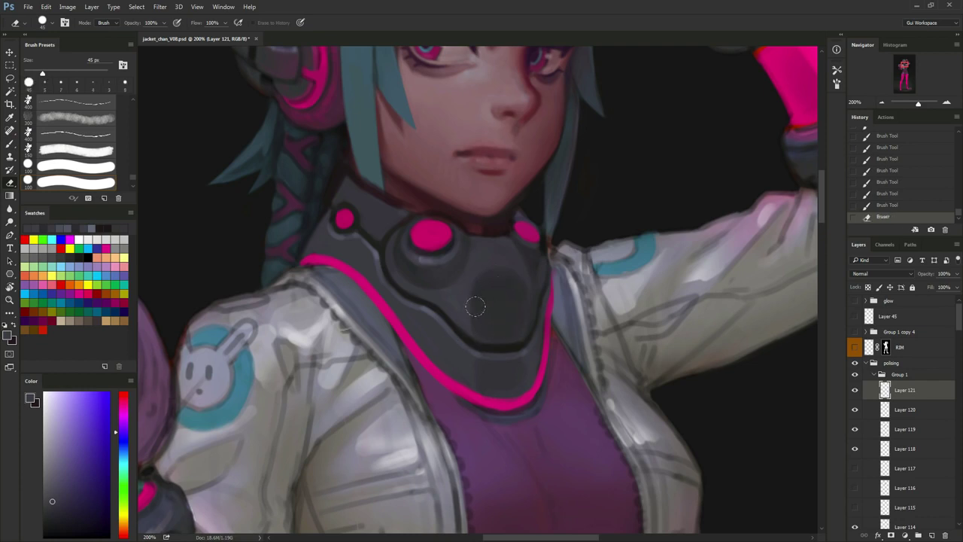
Paint a lighter grey highlight on the upper front panel with sampled greys at 7 px and trim it with the eraser at 45 px.
key(b)
alt+click(433, 307)
key(bracketright)
key(bracketright)
mouse_move(498, 265)
mouse_down()
mouse_move(488, 274)
mouse_move(486, 252)
mouse_up()
drag(486, 251, 492, 253)
drag(492, 253, 494, 259)
alt+click(485, 263)
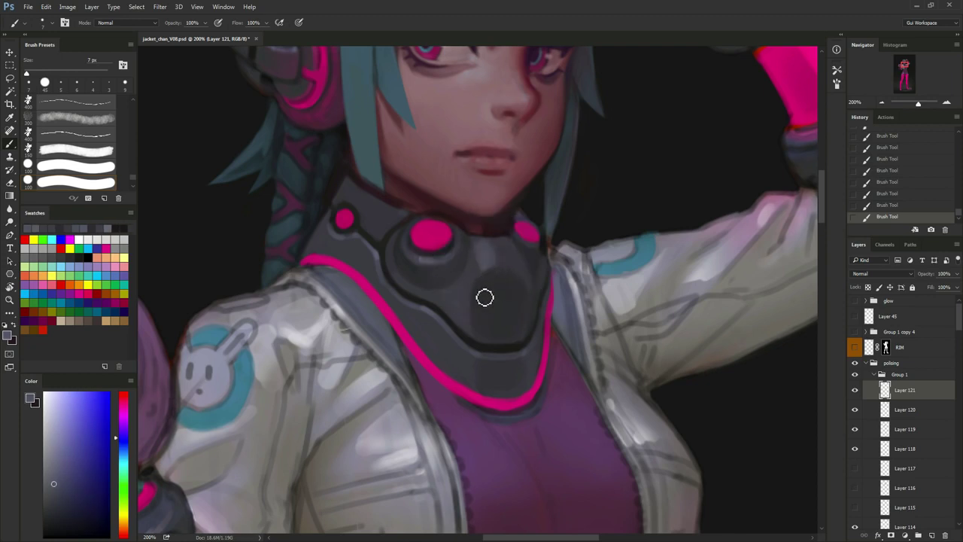
key(e)
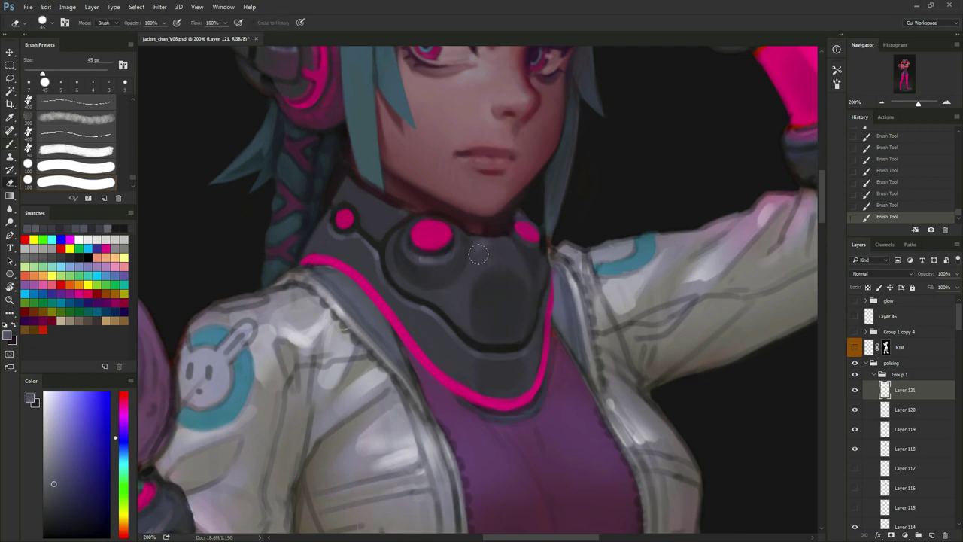
drag(482, 253, 481, 257)
key(b)
Set the brush hardness to 0% and enlarge the brush for softer shading.
right_click(499, 287)
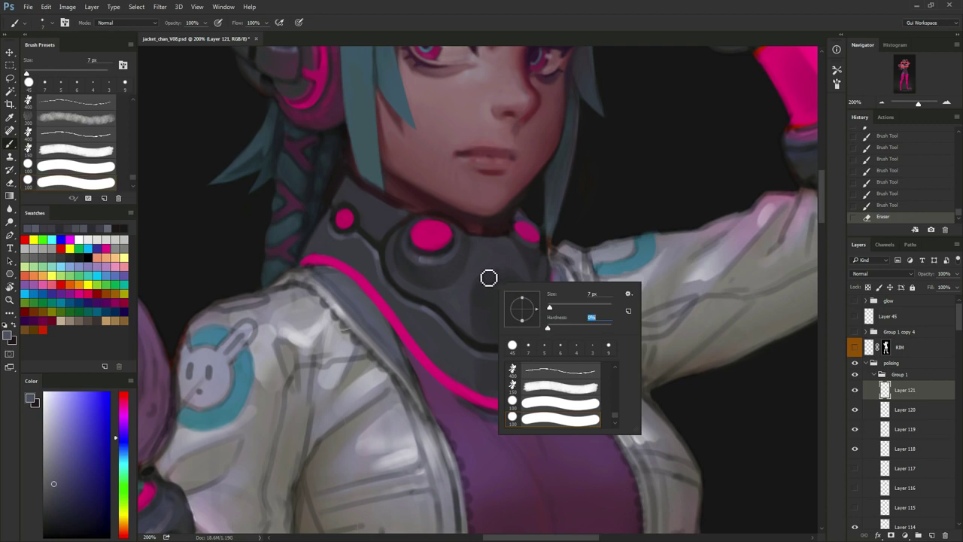
key(Return)
key(bracketright)
key(bracketright)
key(bracketright)
key(bracketright)
key(bracketright)
Try a soft vertical highlight down the front panel and sample a grey from the collar beside the seam.
mouse_move(486, 256)
mouse_down()
mouse_move(503, 282)
mouse_move(488, 257)
mouse_move(477, 319)
mouse_move(426, 335)
mouse_move(381, 249)
mouse_move(490, 252)
mouse_move(492, 293)
mouse_up()
key(e)
key(ctrl+z)
key(ctrl+z)
alt+click(380, 249)
key(ctrl+alt+z)
key(ctrl+alt+z)
key(ctrl+alt+z)
Paint a soft highlight down the front panel's upper centre and trim its lower part with the eraser at 20 px.
mouse_move(489, 257)
mouse_down()
mouse_move(493, 295)
mouse_move(488, 284)
mouse_up()
key(e)
key([)
mouse_move(488, 282)
mouse_down()
mouse_move(495, 275)
mouse_move(490, 282)
mouse_up()
drag(491, 281, 486, 292)
drag(487, 291, 491, 288)
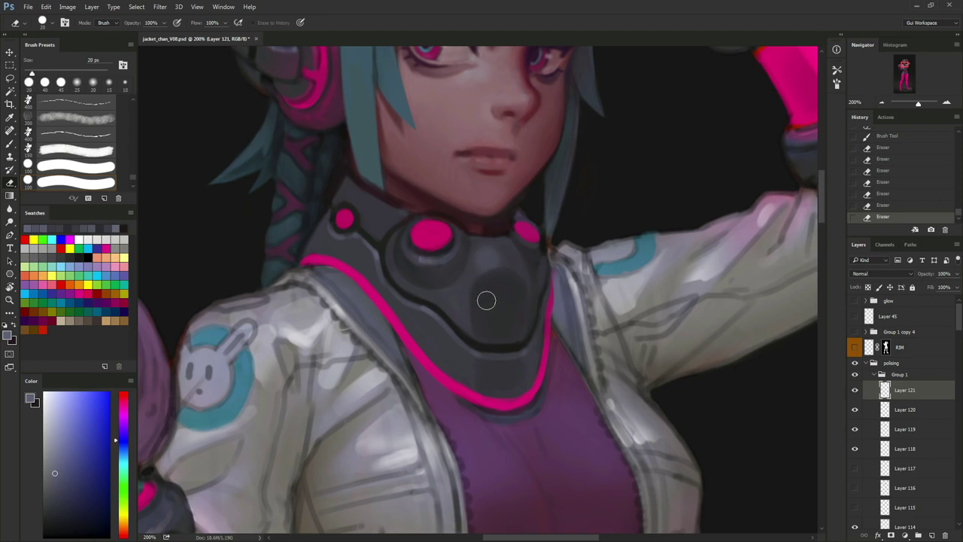
Set the eraser to a soft-edged 35 px tip.
right_click(516, 283)
click(512, 263)
key(])
key(])
key(])
right_click(529, 271)
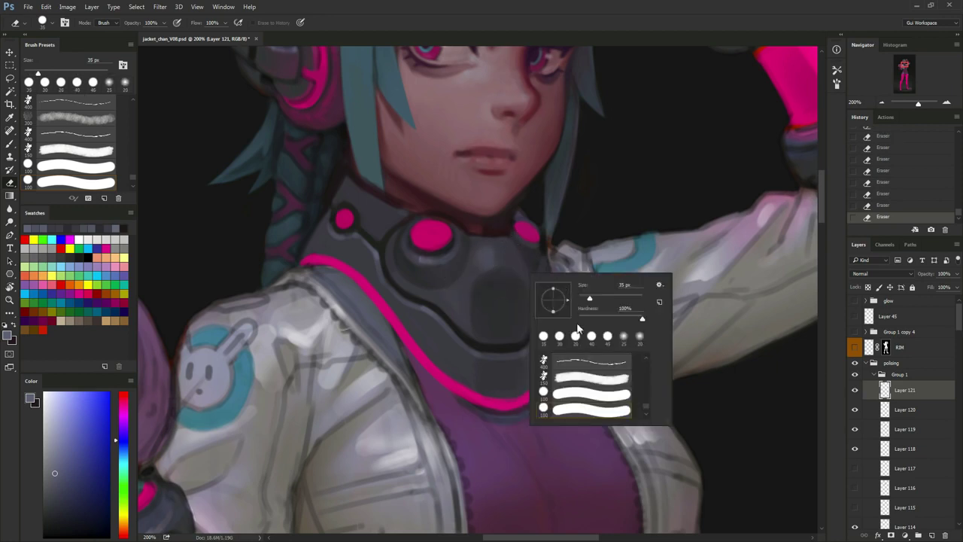
click(513, 269)
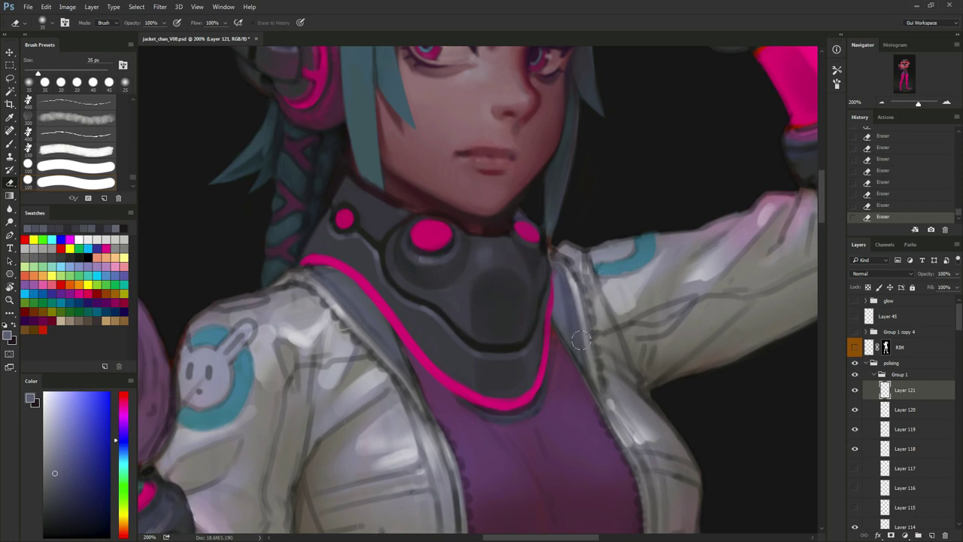
Erase the dark patch from the front panel on Layer 120 with the soft eraser at 60 px and reselect Layer 121.
click(855, 411)
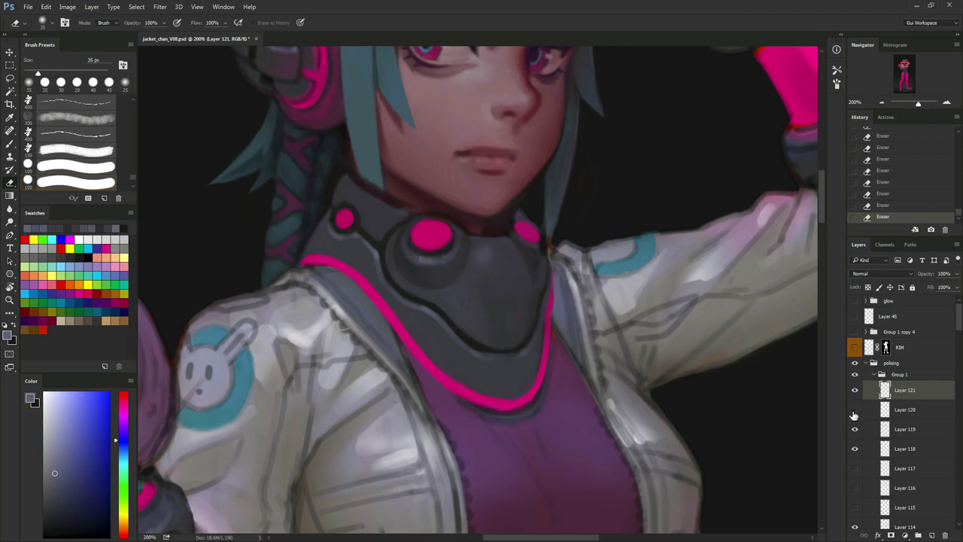
click(856, 411)
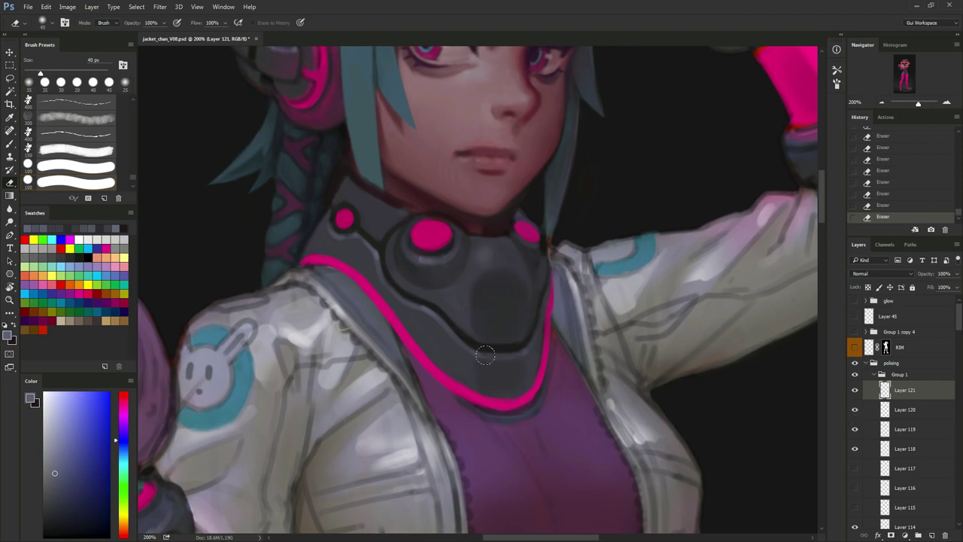
click(899, 411)
click(855, 411)
click(855, 411)
mouse_move(481, 351)
mouse_down()
mouse_move(468, 318)
mouse_move(490, 339)
mouse_up()
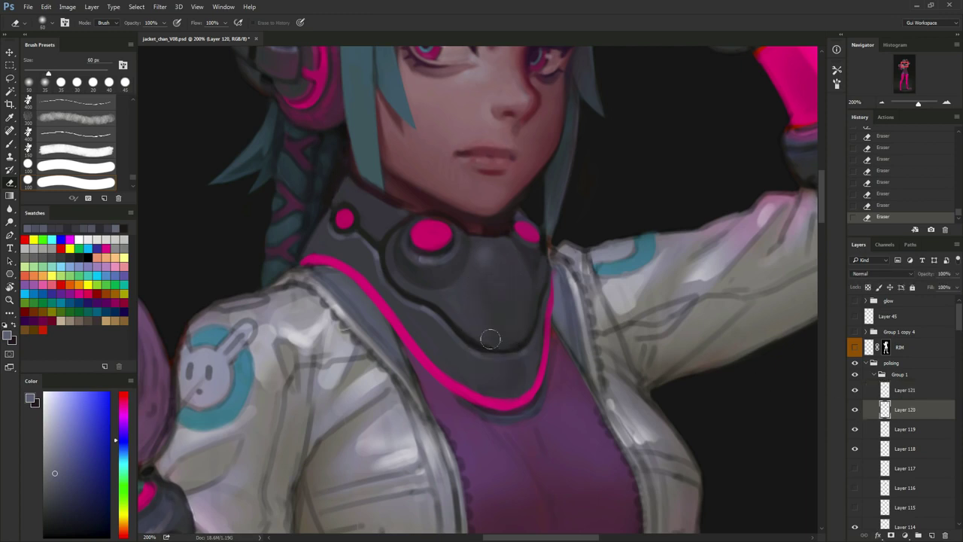
click(896, 390)
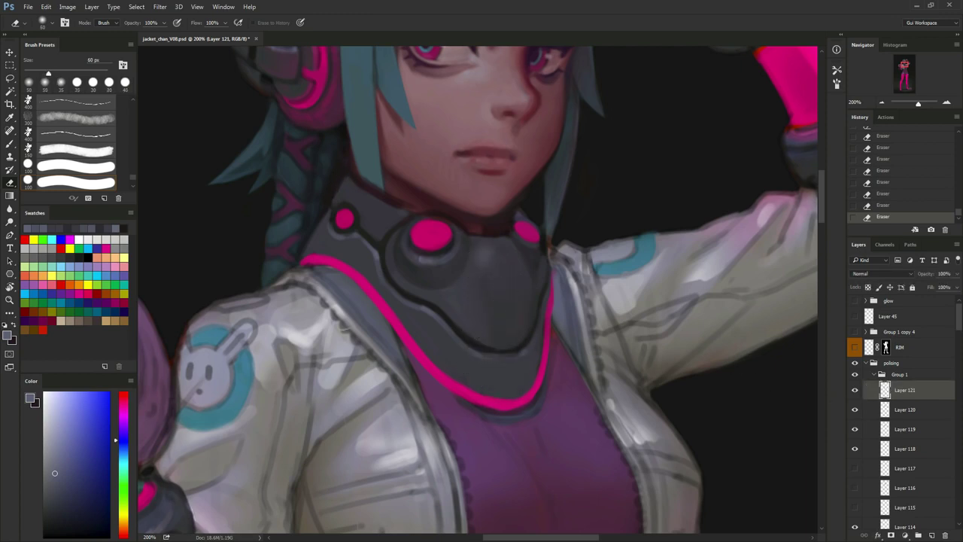
Dab a soft highlight on the upper front panel at 25 px with grey sampled from the collar beside the large pink light.
key(b)
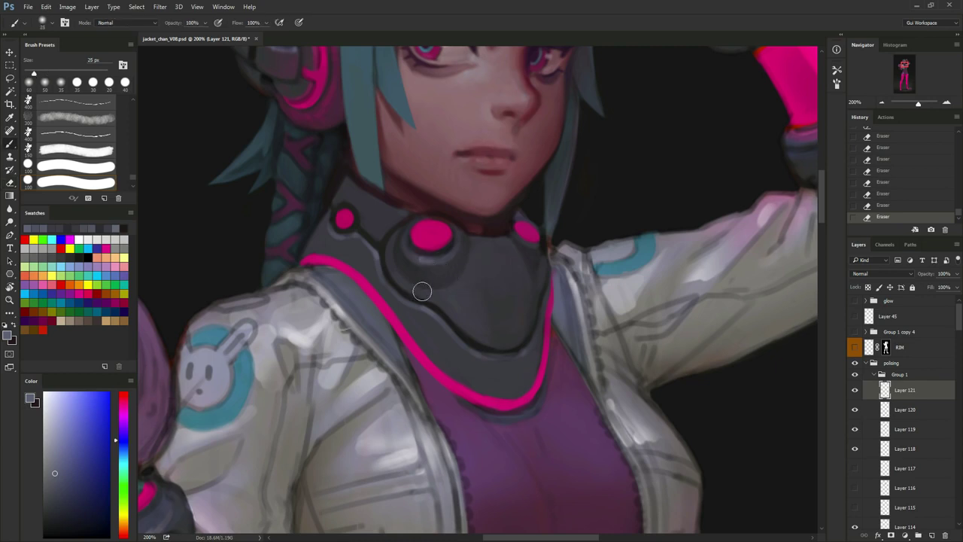
alt+click(396, 248)
key([)
drag(491, 268, 497, 303)
key(ctrl+z)
mouse_move(489, 263)
mouse_down()
mouse_move(494, 299)
mouse_move(490, 262)
mouse_up()
key(ctrl+alt+z)
key(ctrl+alt+z)
key(])
key(ctrl+alt+z)
key(ctrl+alt+z)
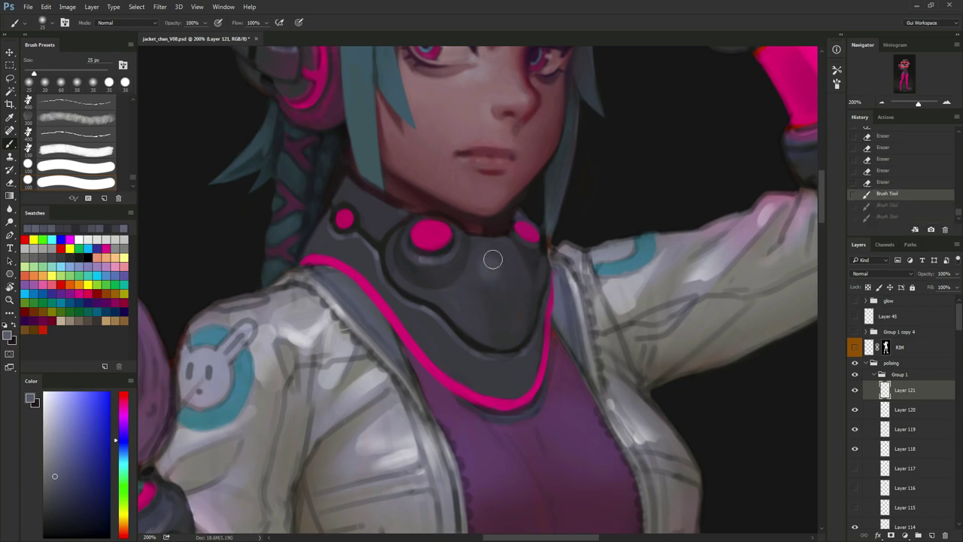
key(ctrl+alt+z)
click(487, 261)
click(485, 257)
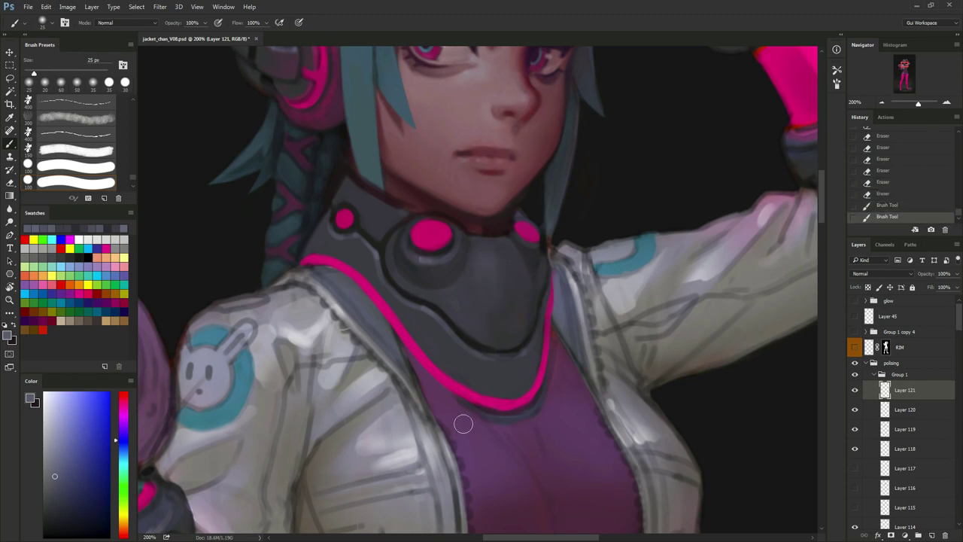
Try smaller, brighter highlight strokes on the upper front panel with the soft brush, starting at 10 px.
key([)
drag(489, 262, 488, 269)
key(ctrl+alt+z)
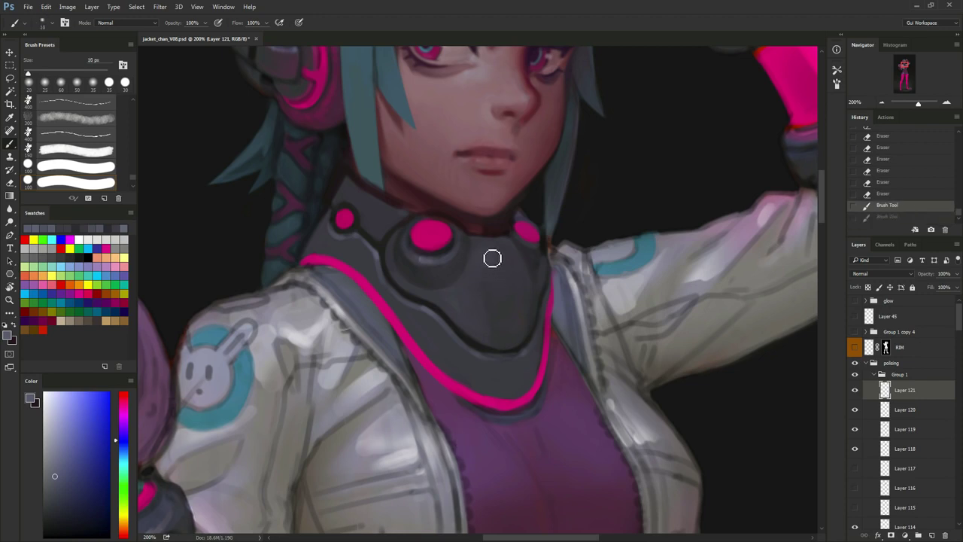
mouse_move(492, 258)
mouse_down()
mouse_move(497, 280)
mouse_move(485, 281)
mouse_up()
key(ctrl+alt+z)
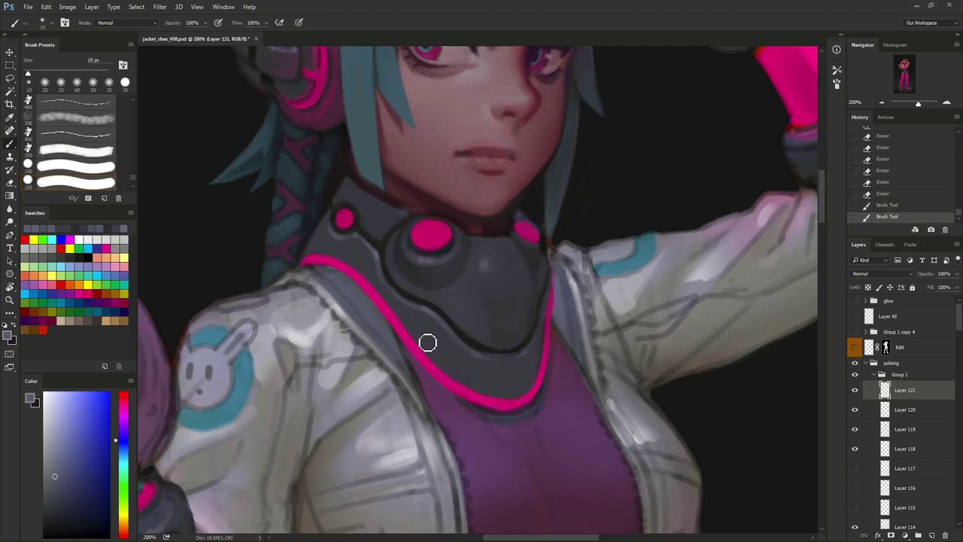
key(ctrl+alt+z)
key(bracketright)
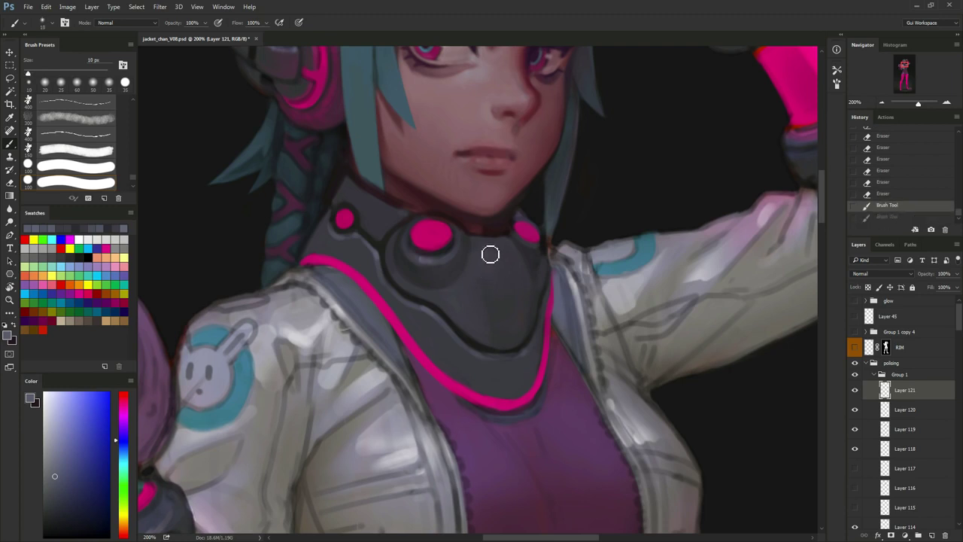
drag(490, 254, 495, 283)
key(ctrl+alt+z)
Paint a soft vertical highlight on the front panel and fade its lower part and edge with the eraser at 60 px.
mouse_move(489, 249)
mouse_down()
mouse_move(498, 388)
mouse_move(471, 469)
mouse_move(486, 283)
mouse_up()
key(e)
drag(489, 266, 487, 288)
drag(489, 269, 484, 296)
drag(486, 285, 477, 303)
key(b)
mouse_move(490, 258)
mouse_down()
mouse_move(487, 309)
mouse_move(480, 261)
mouse_up()
key(e)
drag(481, 259, 485, 269)
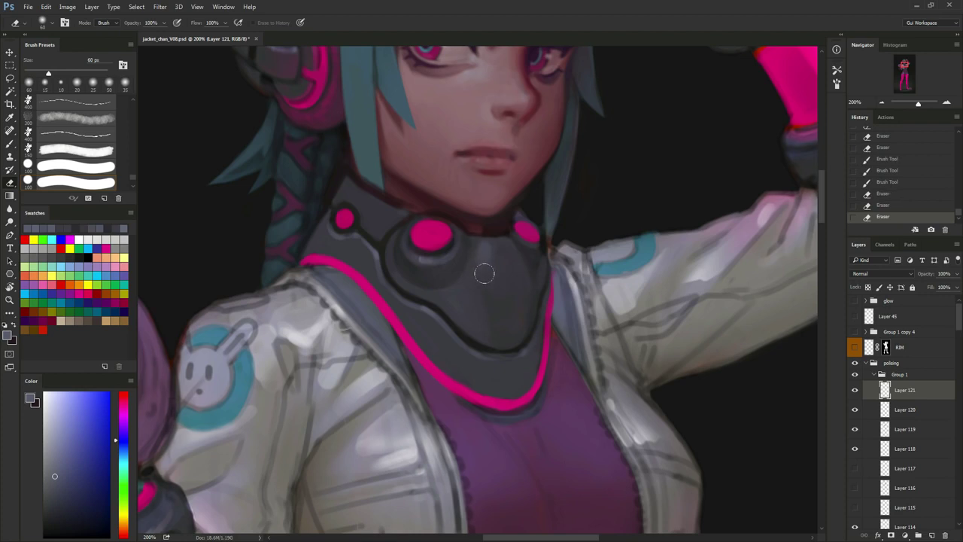
Paint a soft lighter patch on the front panel beside the seam below the large pink light, starting at 15 px.
key(b)
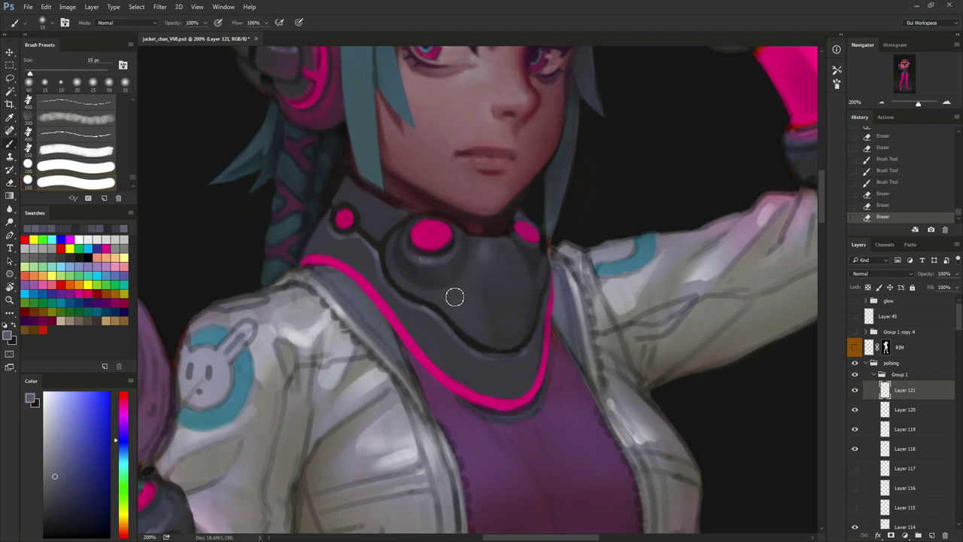
mouse_move(455, 296)
mouse_down()
mouse_move(467, 291)
mouse_move(460, 297)
mouse_up()
drag(459, 299, 466, 295)
key(])
key(])
mouse_move(466, 294)
mouse_down()
mouse_move(477, 278)
mouse_move(457, 293)
mouse_up()
Fade the front panel's highlights and the light patch near the seam with the soft eraser at 60 and 50 px.
key(e)
drag(492, 262, 488, 258)
drag(465, 285, 443, 294)
key([)
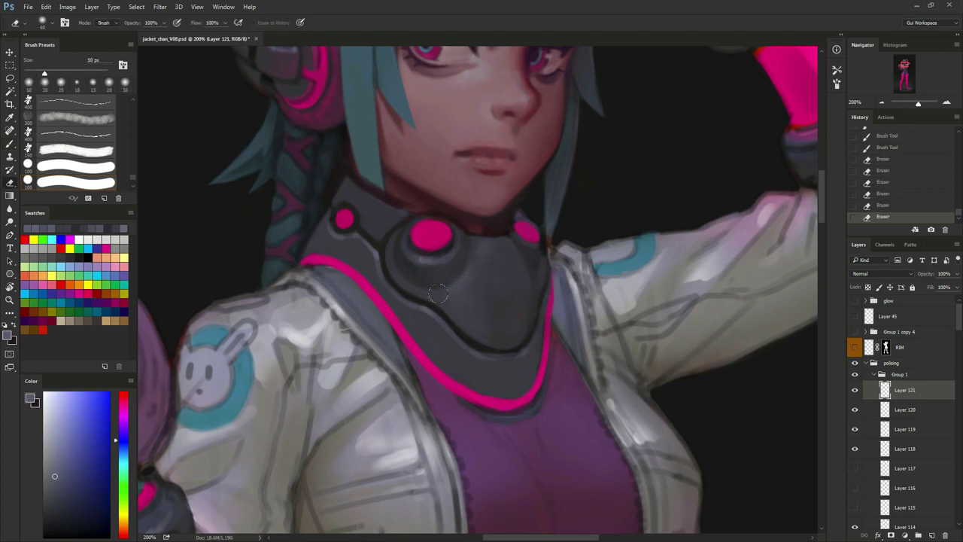
drag(482, 256, 484, 261)
drag(463, 320, 493, 360)
Try a thin highlight on the collar's upper rim beside the large pink light at 7 px.
key(b)
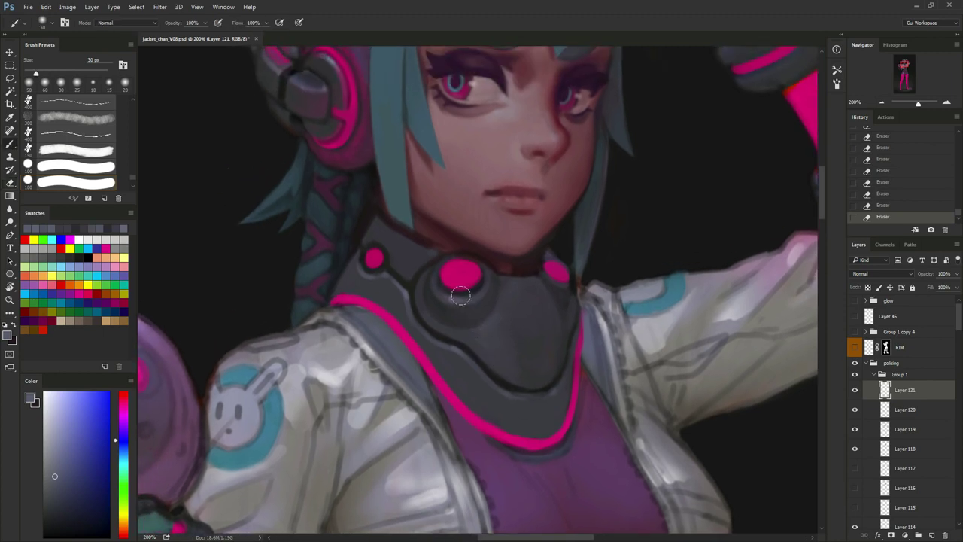
key([)
key([)
key([)
key([)
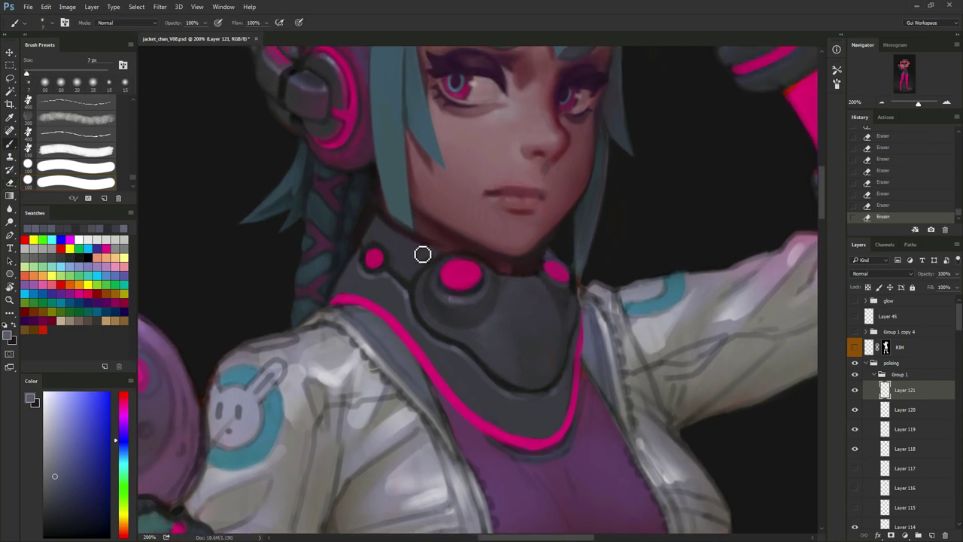
drag(440, 261, 419, 249)
key(ctrl+z)
key([)
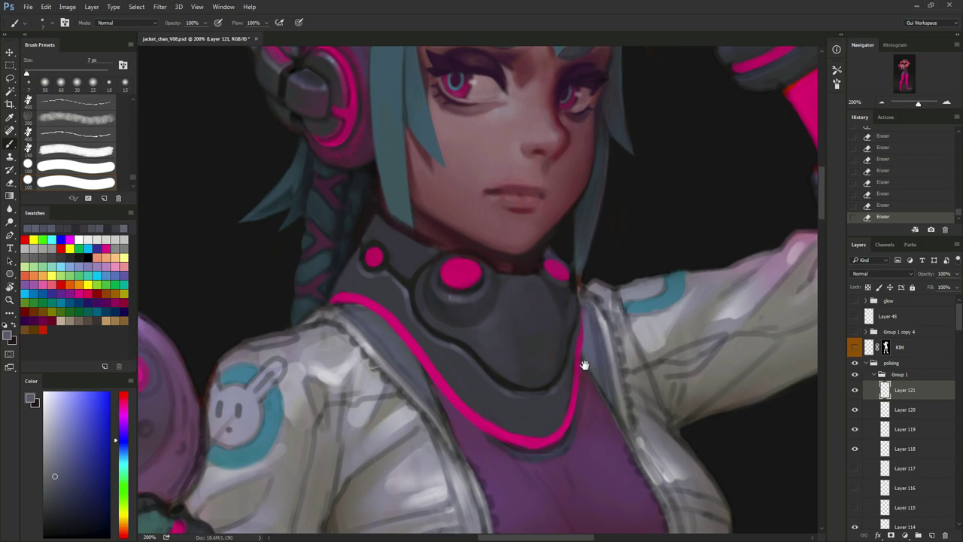
Refine the lowest stretch of the collar's black seam and its lower edge with sampled greys and darks up to 7 px.
drag(585, 366, 599, 323)
mouse_move(638, 374)
mouse_down()
mouse_move(558, 381)
mouse_move(576, 357)
mouse_up()
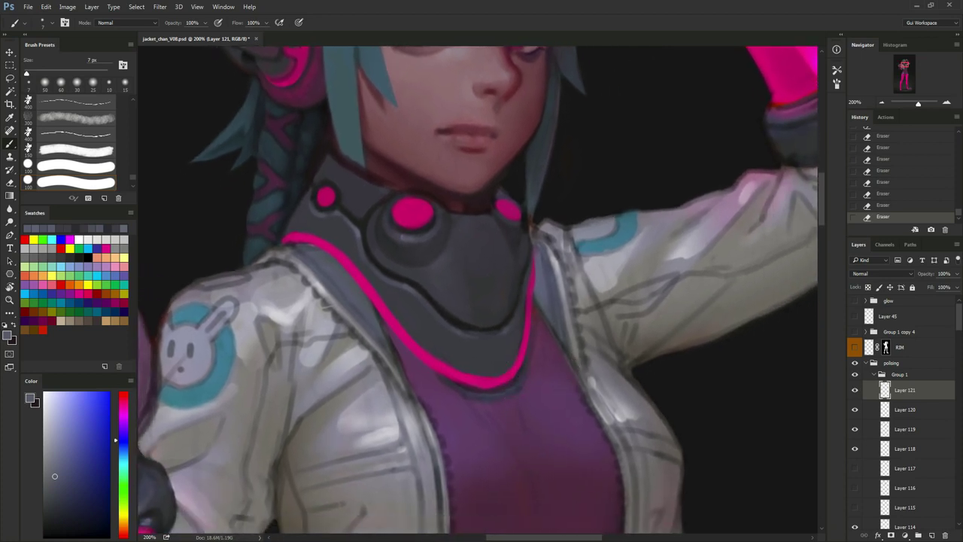
alt+click(467, 323)
key([)
mouse_move(471, 334)
mouse_down()
mouse_move(494, 339)
mouse_move(472, 335)
mouse_up()
mouse_move(472, 335)
mouse_down()
mouse_move(499, 338)
mouse_move(468, 342)
mouse_move(486, 345)
mouse_up()
alt+click(461, 336)
key(])
drag(487, 345, 515, 333)
alt+click(490, 332)
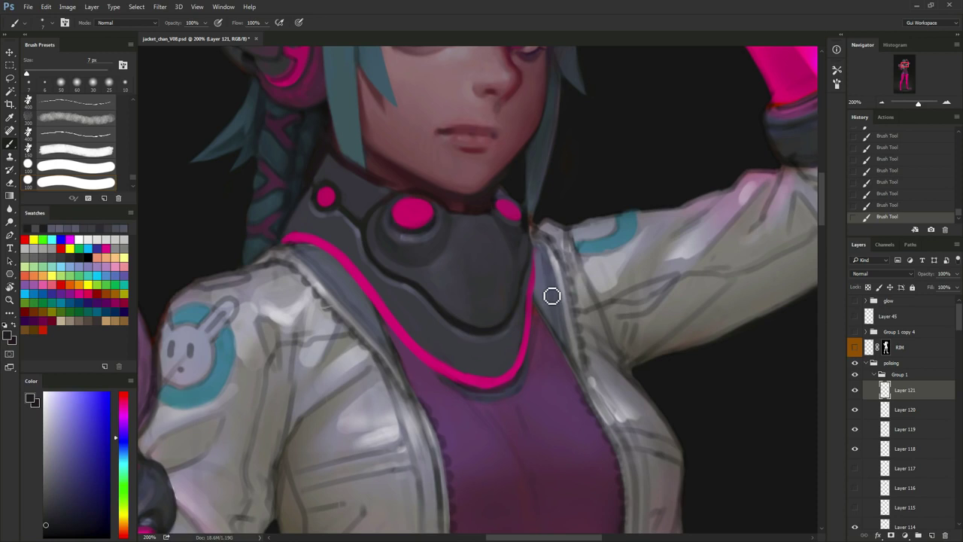
Add a new layer and prepare a hard round brush at 8 px in the pink sampled from the collar's light.
click(934, 534)
mouse_move(632, 384)
mouse_down()
mouse_move(652, 460)
mouse_move(667, 457)
mouse_up()
click(75, 182)
alt+click(454, 286)
key(bracketleft)
key(bracketleft)
key(bracketleft)
key(bracketleft)
key(bracketleft)
key(bracketleft)
key(bracketleft)
key(bracketleft)
key(bracketleft)
key(bracketleft)
key(bracketleft)
key(bracketleft)
key(bracketleft)
key(bracketleft)
key(bracketleft)
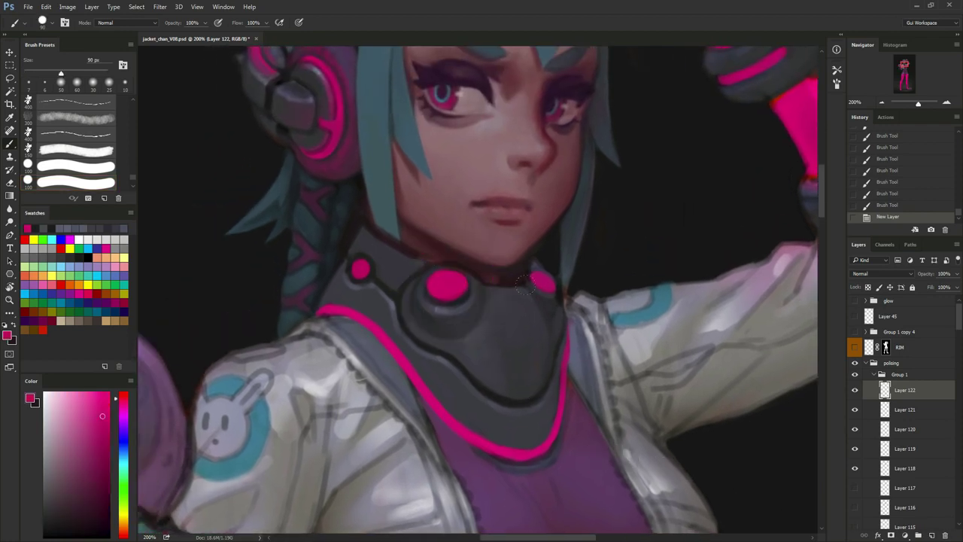
Try a pink triangle and a pink ring as emblems on the collar's front panel at 8 px.
mouse_move(495, 349)
mouse_down()
mouse_move(531, 320)
mouse_move(512, 347)
mouse_move(529, 349)
mouse_up()
key(ctrl+z)
mouse_move(498, 348)
mouse_down()
mouse_move(513, 330)
mouse_move(535, 347)
mouse_up()
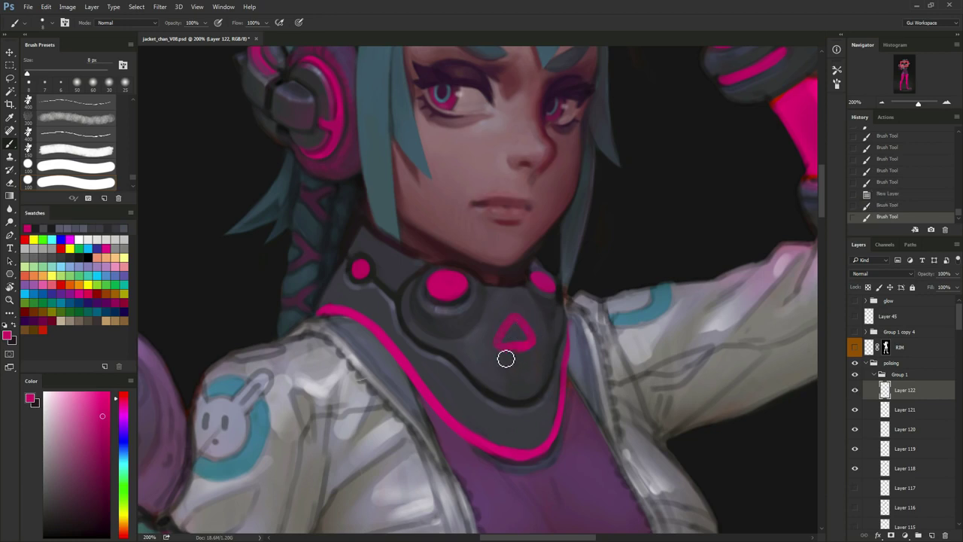
key(ctrl+z)
drag(557, 388, 546, 370)
mouse_move(490, 310)
mouse_down()
mouse_move(495, 344)
mouse_move(490, 313)
mouse_up()
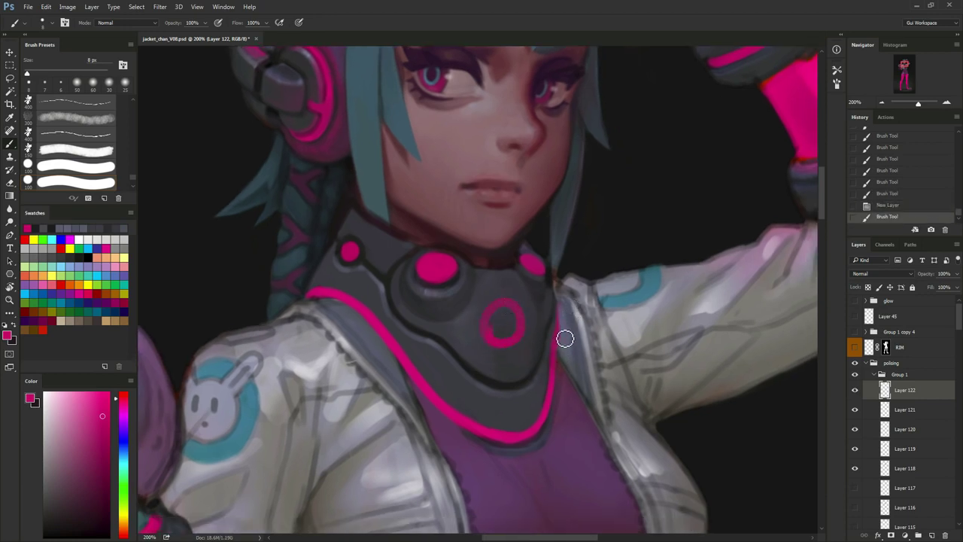
key(ctrl+z)
Try a vertical pink line with side strokes and a thin diamond outline on the front panel at 6 px.
key(bracketleft)
key(bracketleft)
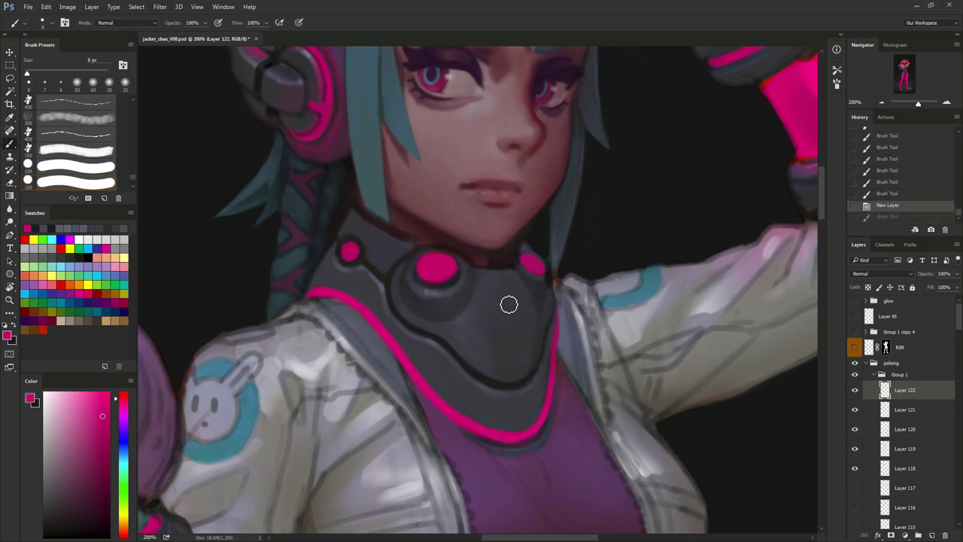
drag(504, 288, 512, 349)
mouse_move(506, 308)
mouse_down()
mouse_move(483, 310)
mouse_move(528, 310)
mouse_up()
key(ctrl+alt+z)
key(ctrl+alt+z)
key(ctrl+alt+z)
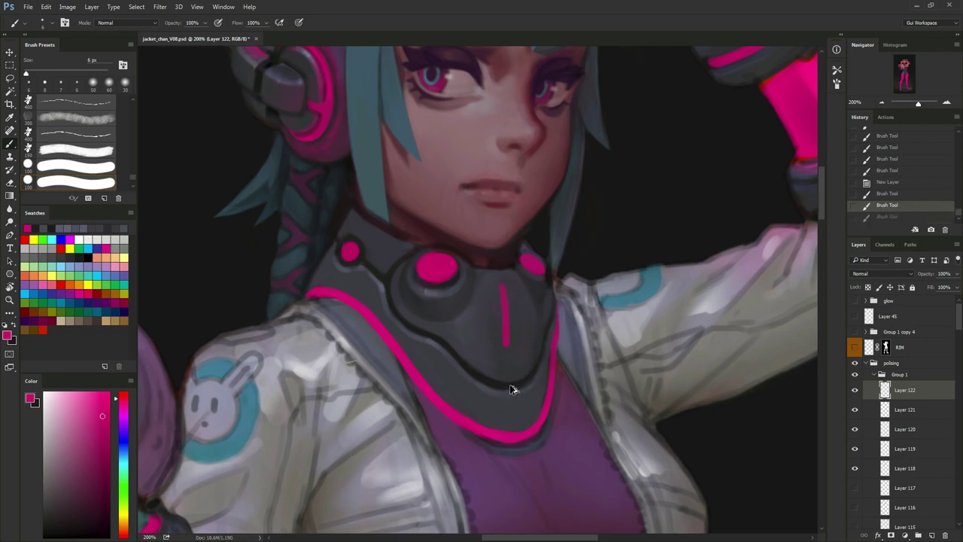
mouse_move(487, 323)
mouse_down()
mouse_move(510, 350)
mouse_move(496, 328)
mouse_move(511, 302)
mouse_move(529, 317)
mouse_move(512, 352)
mouse_up()
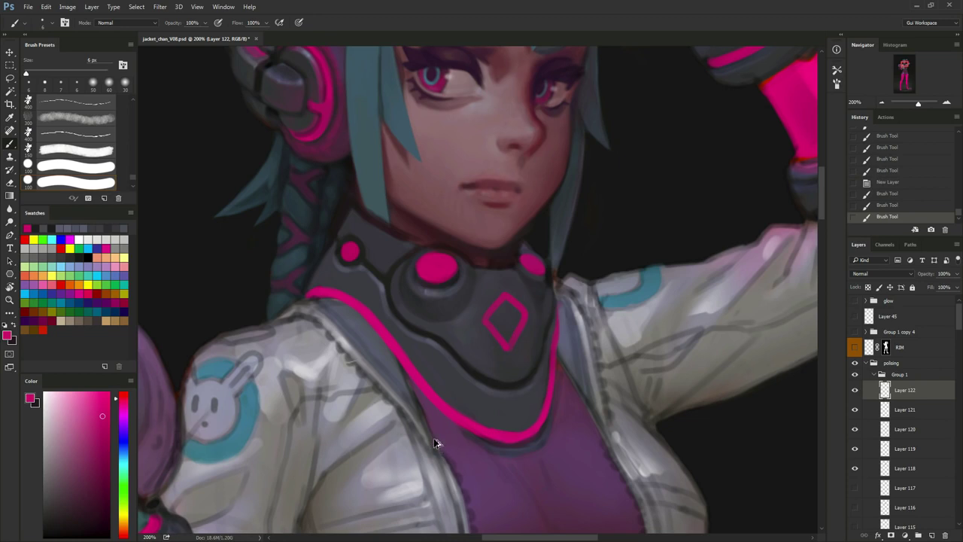
key(ctrl+alt+z)
key(ctrl+alt+z)
key(ctrl+alt+z)
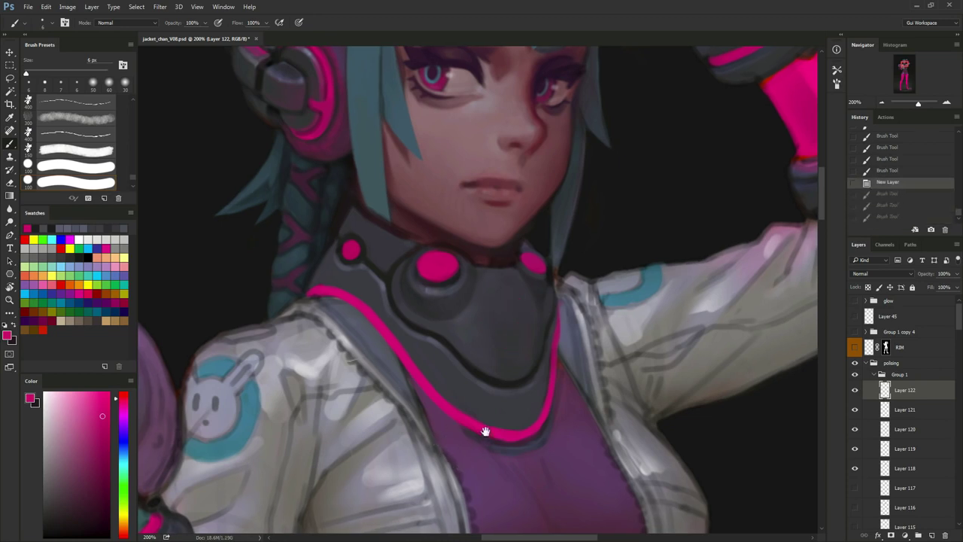
Try a pink diamond outline with an open top on the front panel at 6 px.
drag(496, 356, 484, 453)
drag(509, 389, 458, 285)
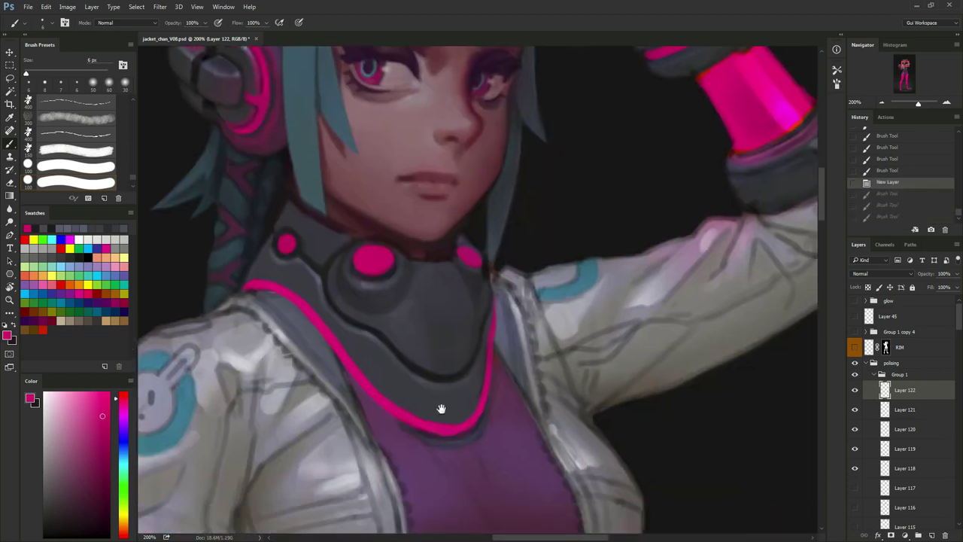
drag(441, 409, 504, 486)
mouse_move(497, 422)
mouse_down()
mouse_move(498, 482)
mouse_move(490, 342)
mouse_move(501, 344)
mouse_move(510, 310)
mouse_move(472, 327)
mouse_move(468, 320)
mouse_move(486, 290)
mouse_move(505, 309)
mouse_up()
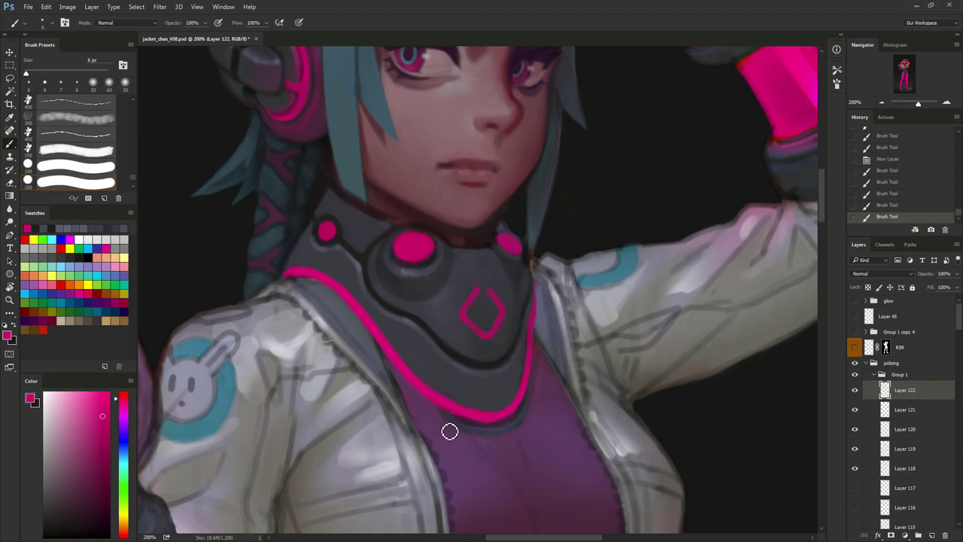
key(ctrl+alt+z)
key(ctrl+alt+z)
key(ctrl+alt+z)
key(ctrl+alt+z)
key(ctrl+alt+z)
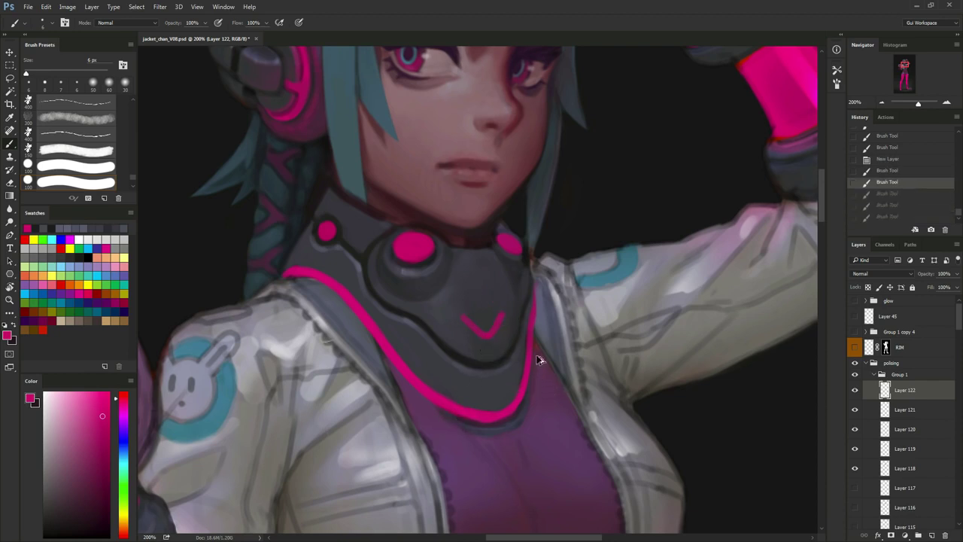
Try a taller closed diamond outline on the front panel and erase it with the soft eraser at 70 px.
mouse_move(461, 317)
mouse_down()
mouse_move(493, 347)
mouse_move(509, 320)
mouse_move(490, 346)
mouse_move(466, 320)
mouse_move(486, 346)
mouse_up()
mouse_move(480, 286)
mouse_down()
mouse_move(468, 307)
mouse_move(487, 280)
mouse_move(499, 336)
mouse_up()
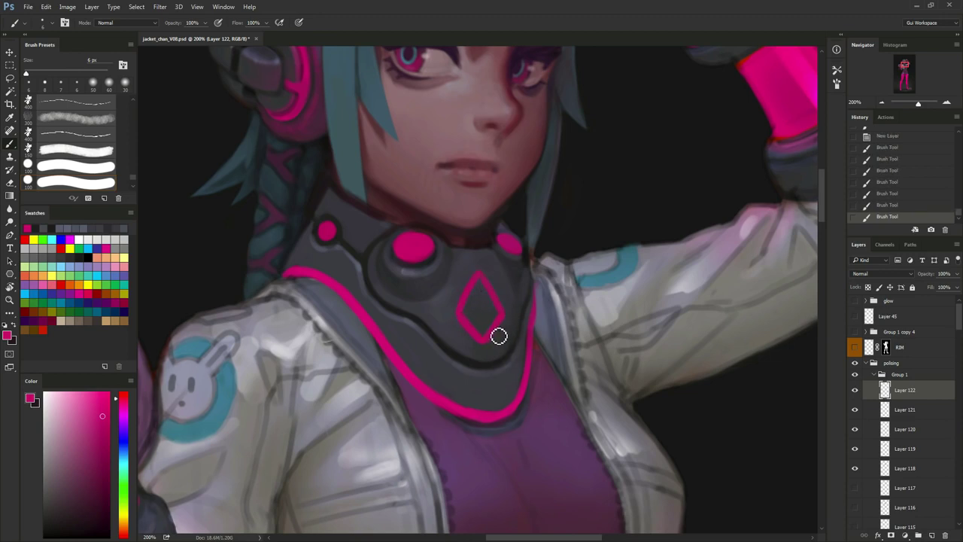
key(e)
key(bracketright)
key(bracketright)
mouse_move(465, 303)
mouse_down()
mouse_move(467, 278)
mouse_move(456, 310)
mouse_move(481, 343)
mouse_up()
Try an emblem of two slanted pink strokes below a short vertical one on the front panel.
key(b)
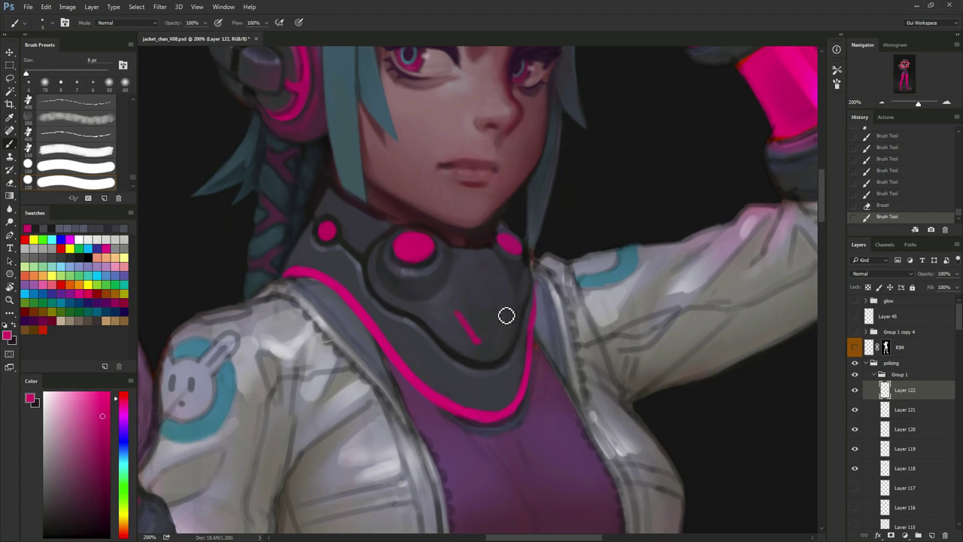
drag(502, 309, 490, 342)
drag(479, 268, 482, 295)
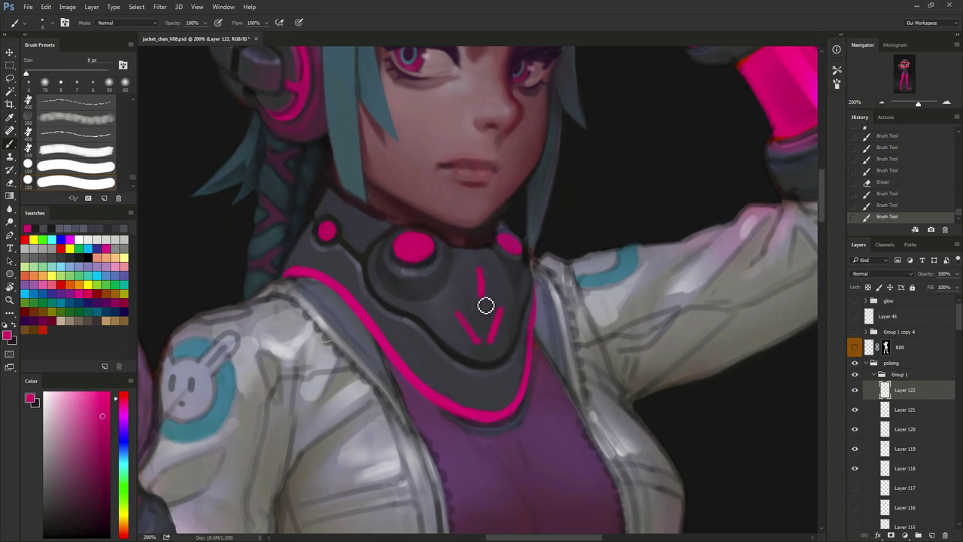
key(ctrl+alt+z)
key(ctrl+alt+z)
key(ctrl+alt+z)
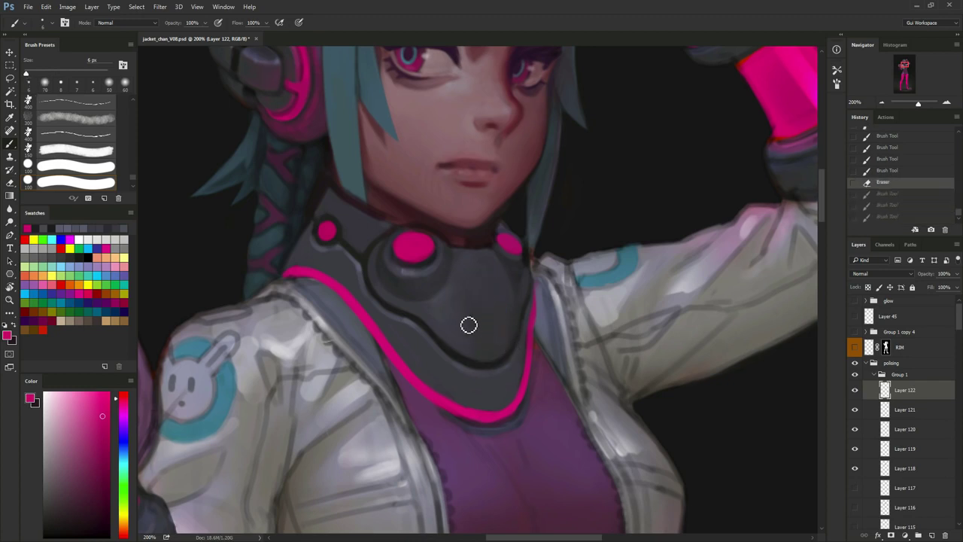
Try a narrow closed pink diamond on the front panel and wipe it away with the soft eraser.
mouse_move(460, 316)
mouse_down()
mouse_move(509, 354)
mouse_move(490, 346)
mouse_move(508, 315)
mouse_move(467, 322)
mouse_move(485, 285)
mouse_move(506, 321)
mouse_up()
key(ctrl+z)
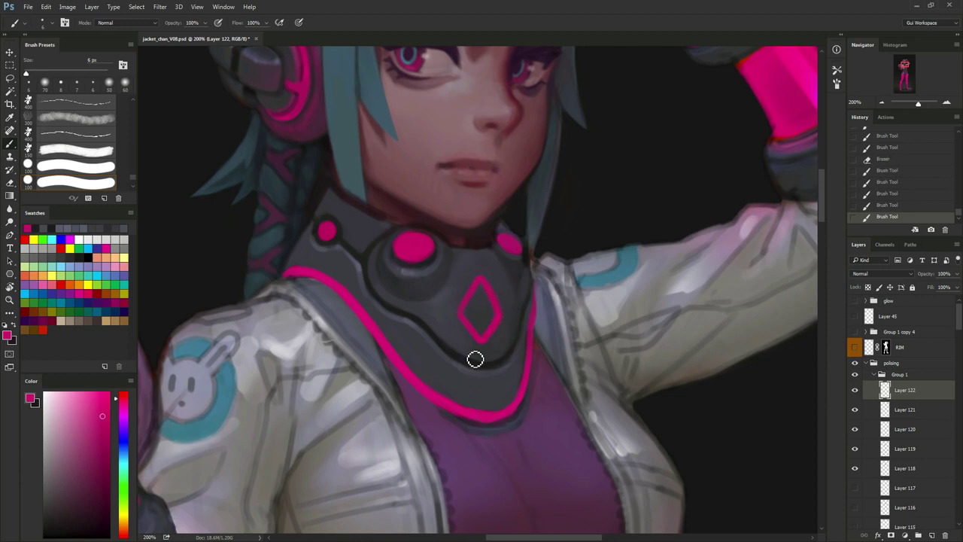
key(e)
drag(474, 303, 456, 303)
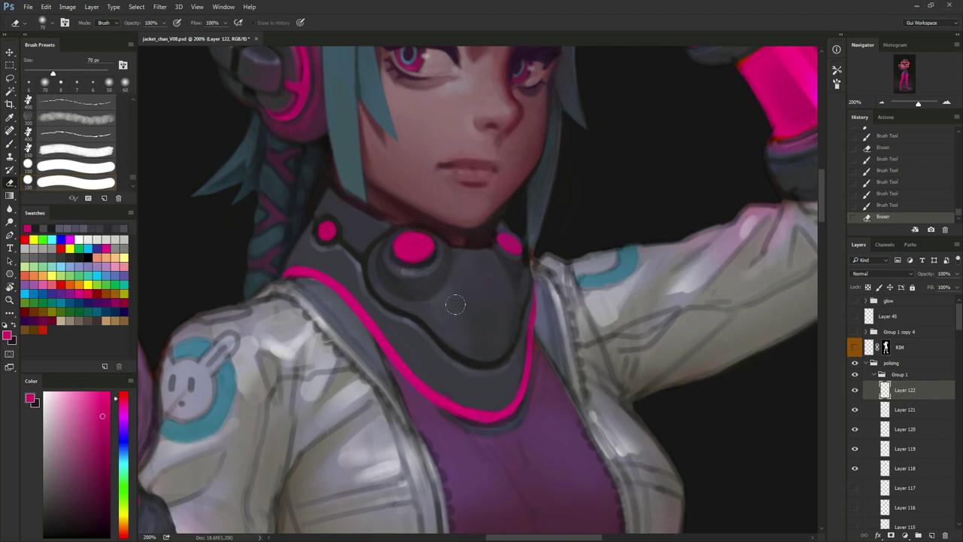
Place four small pink dots in a cross layout on the collar's front panel at 6 px.
key(b)
click(482, 276)
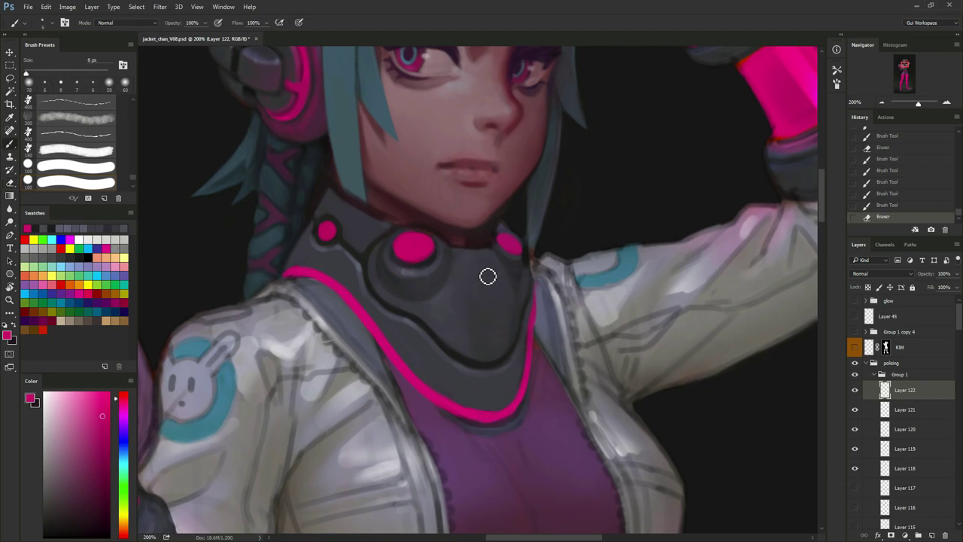
click(483, 341)
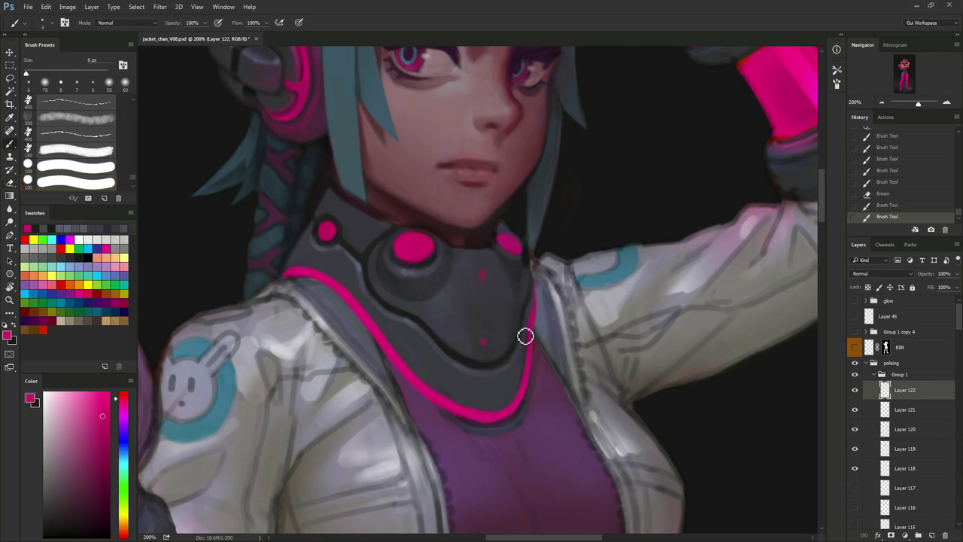
click(455, 307)
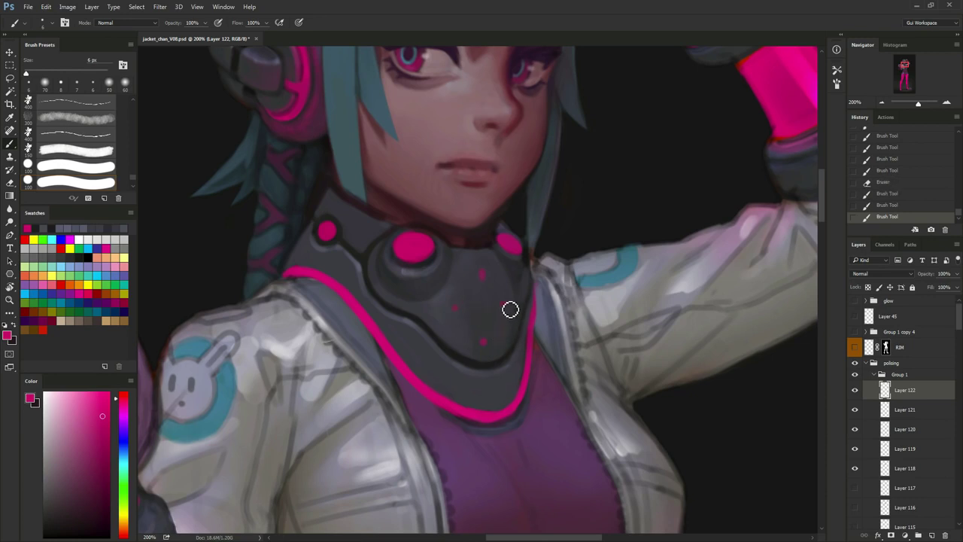
click(502, 309)
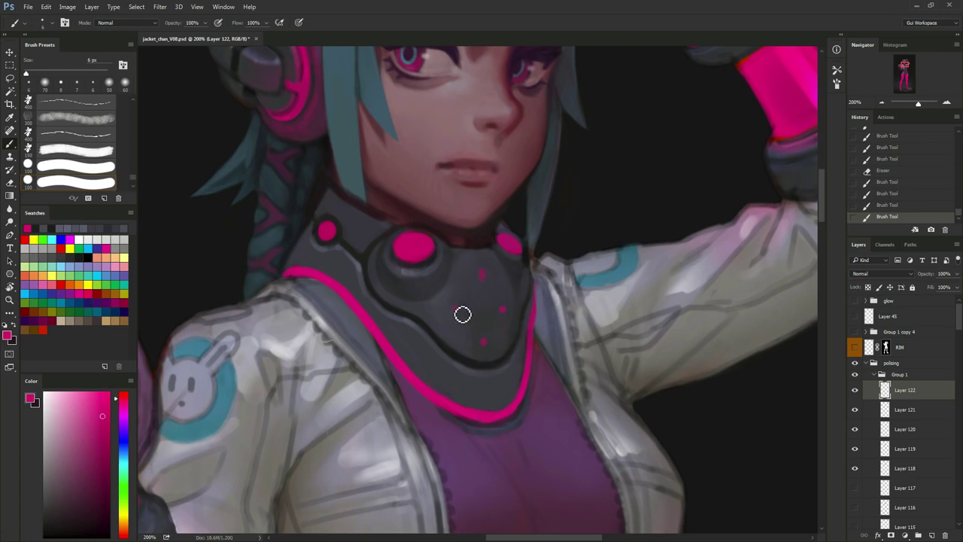
Lengthen the four dots into short dashes along the cross's arms, refining them with sampled pink and dark at 4 px.
drag(456, 308, 460, 308)
drag(483, 273, 482, 272)
drag(500, 308, 484, 348)
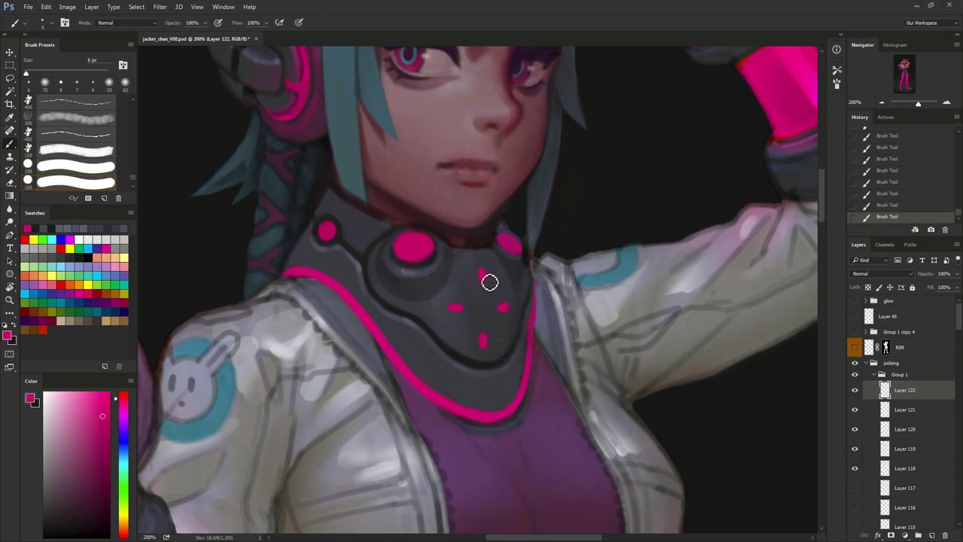
drag(489, 275, 488, 286)
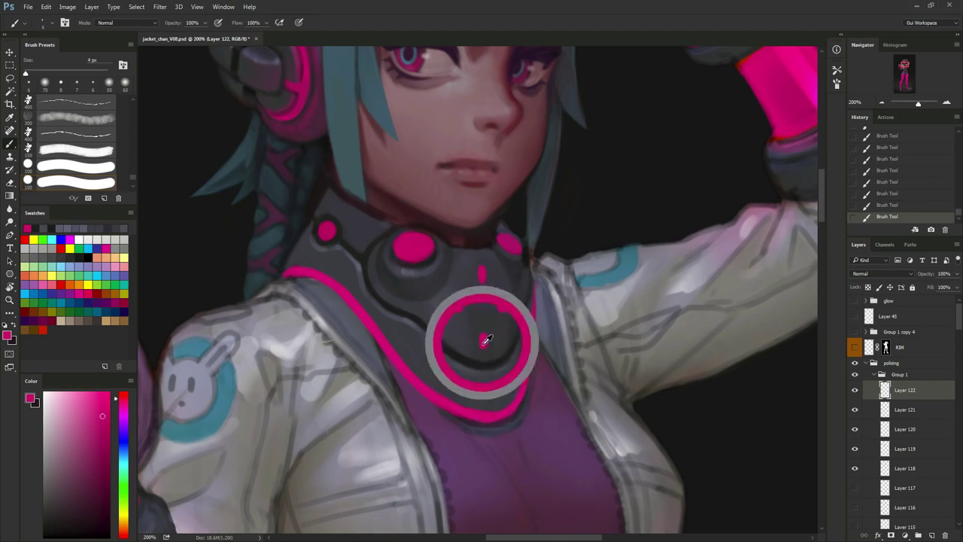
key(bracketleft)
key(bracketright)
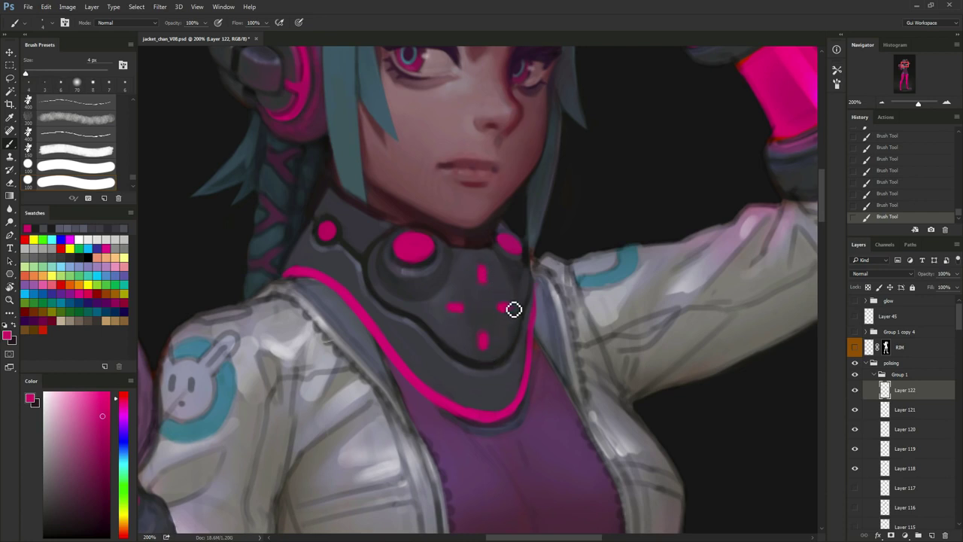
alt+click(497, 360)
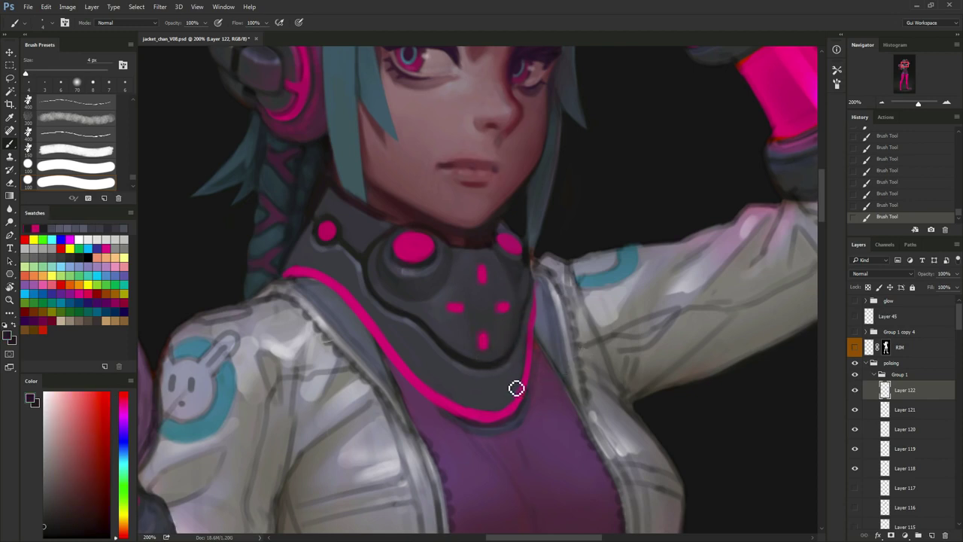
alt+click(484, 341)
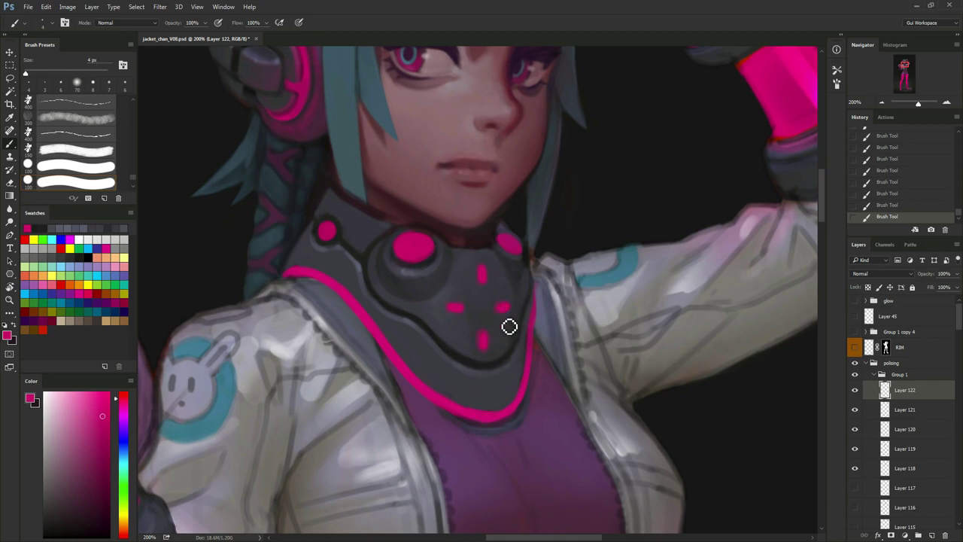
Touch up the collar's narrow edge between the black seam and the pink trim with sampled greys at 4 px.
alt+click(517, 371)
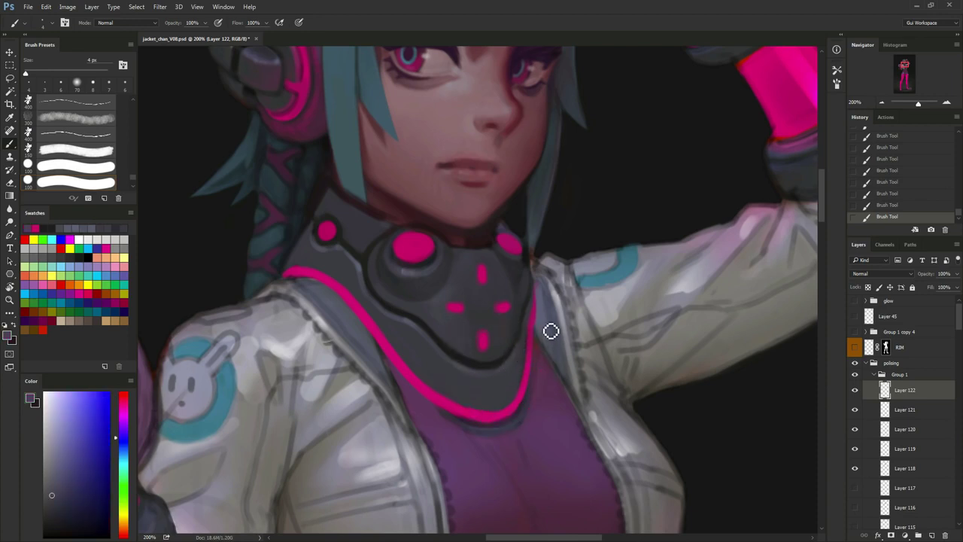
alt+click(520, 340)
mouse_move(532, 321)
mouse_down()
mouse_move(522, 363)
mouse_move(533, 329)
mouse_up()
alt+click(521, 354)
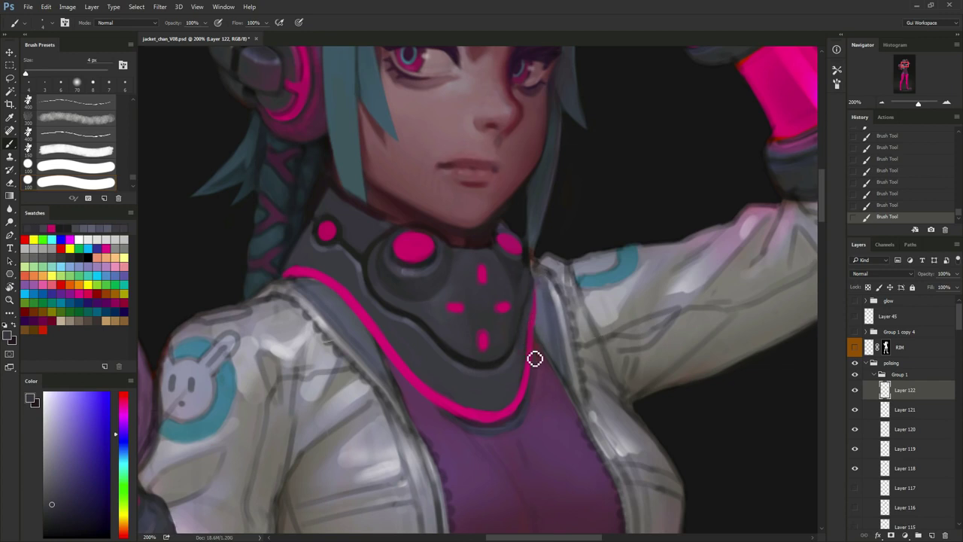
alt+click(518, 330)
Refine the front panel's far edge and the area below its small pink light with sampled greys at 5 and 6 px.
key(bracketright)
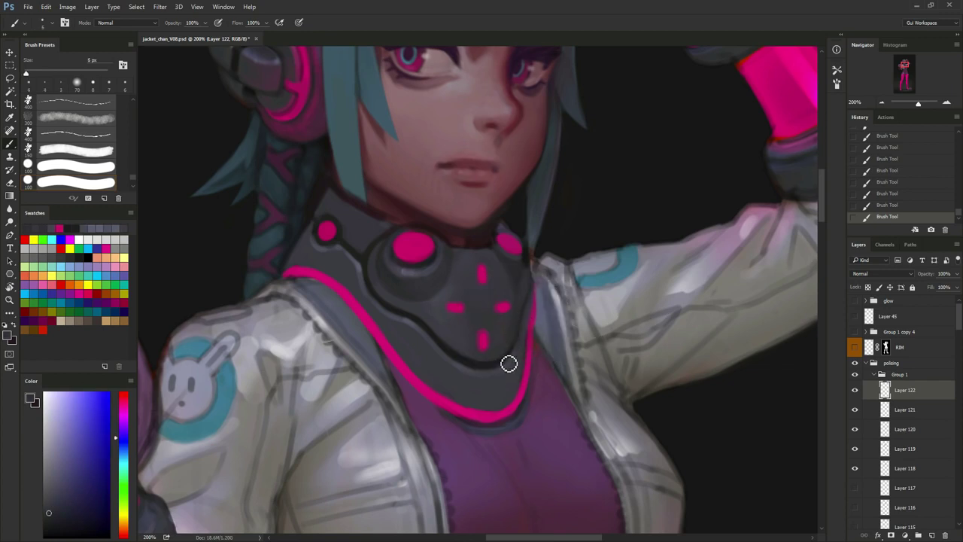
alt+click(519, 297)
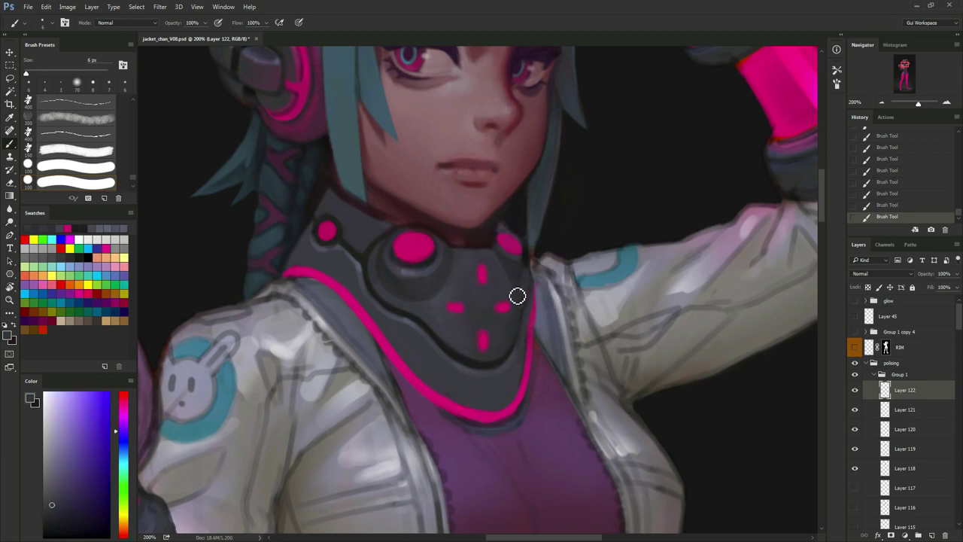
alt+click(506, 258)
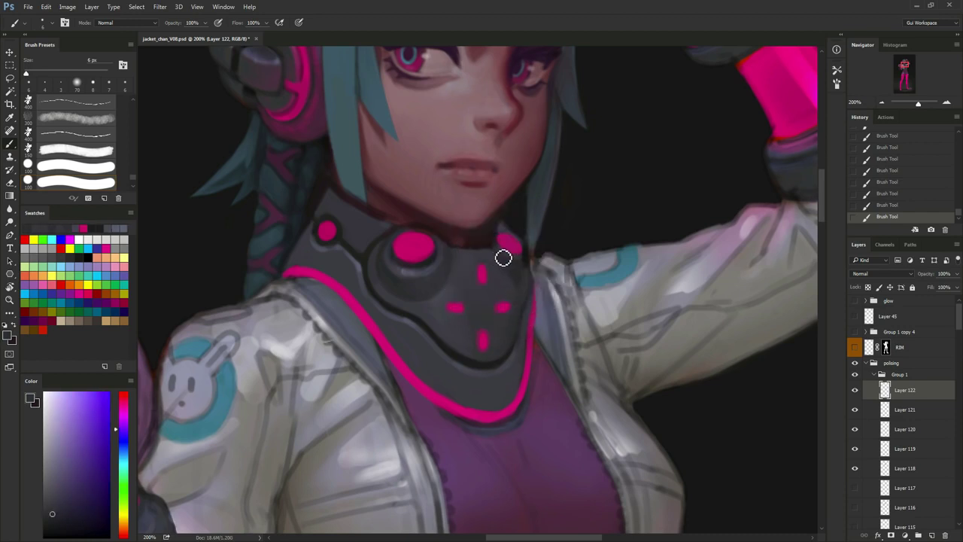
alt+click(523, 297)
drag(522, 297, 538, 272)
Compare the collar with and without the new layer, and warp the lassoed pink dashes slightly to follow the panel's curve.
drag(542, 389, 573, 388)
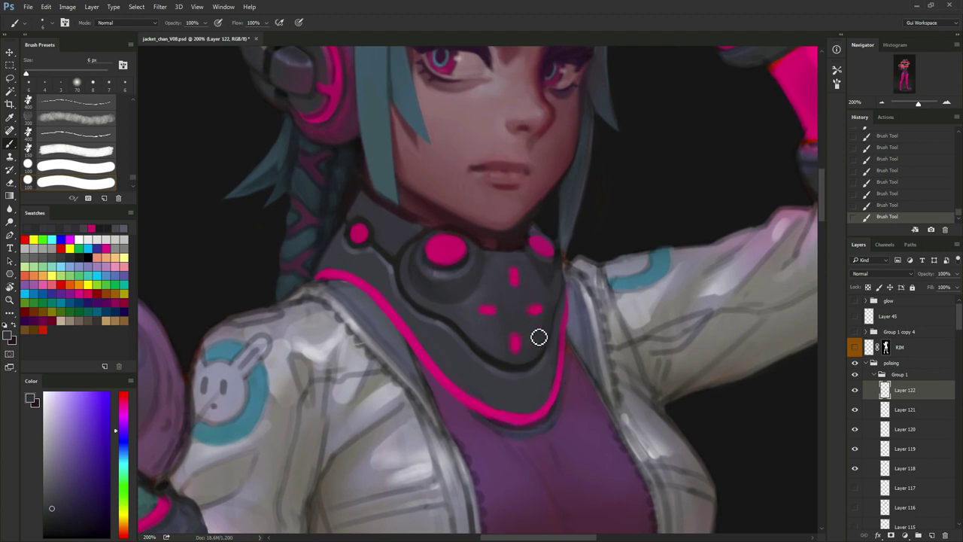
click(855, 390)
click(855, 390)
key(l)
mouse_move(553, 310)
mouse_down()
mouse_move(502, 262)
mouse_move(477, 294)
mouse_move(511, 355)
mouse_up()
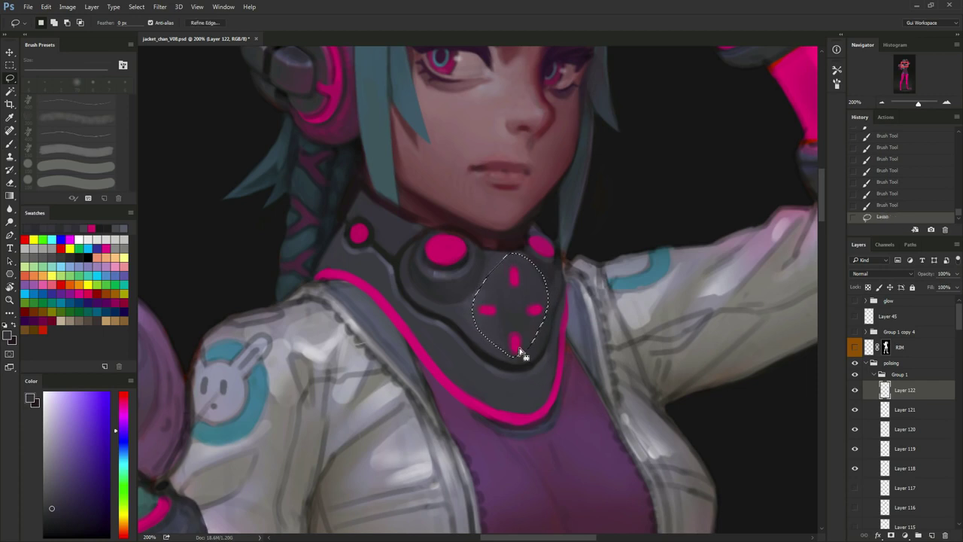
key(ctrl+t)
right_click(525, 326)
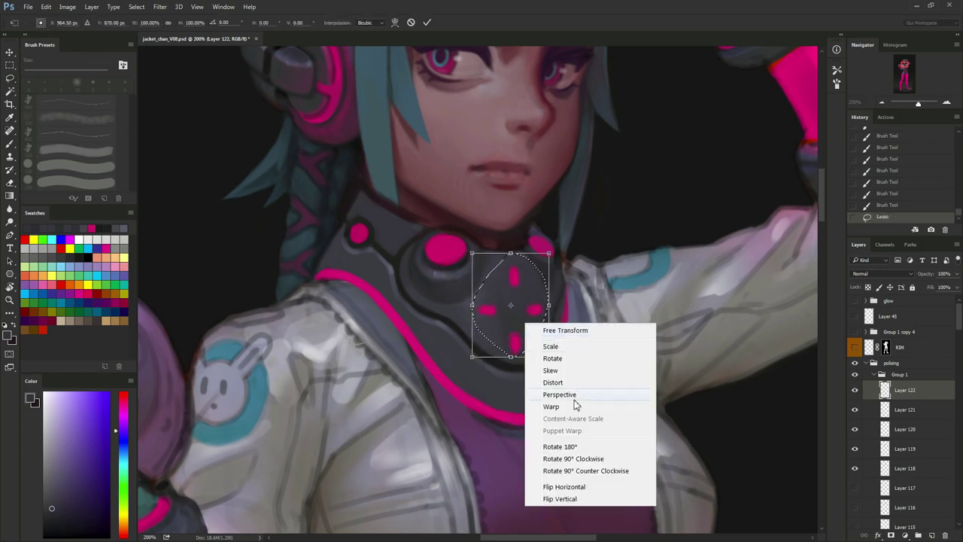
click(557, 406)
drag(516, 309, 516, 310)
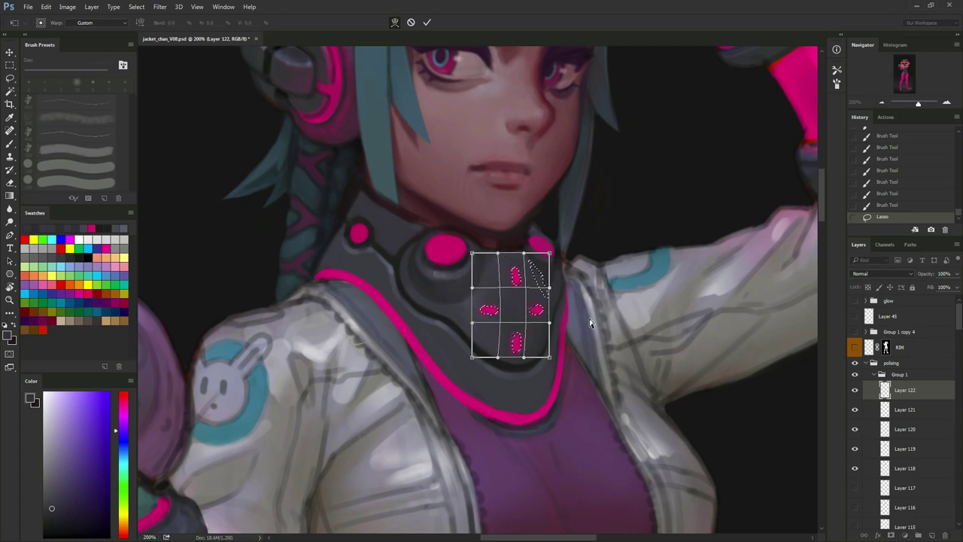
key(Return)
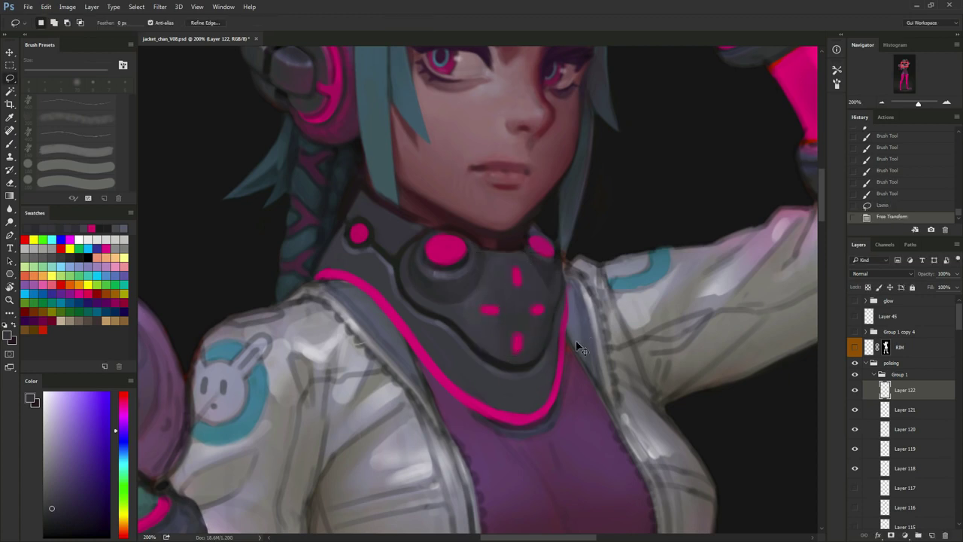
Deselect the warped dashes and erase stray paint around the far small pink light with a 50 px eraser.
key(ctrl+d)
key(b)
drag(541, 258, 539, 228)
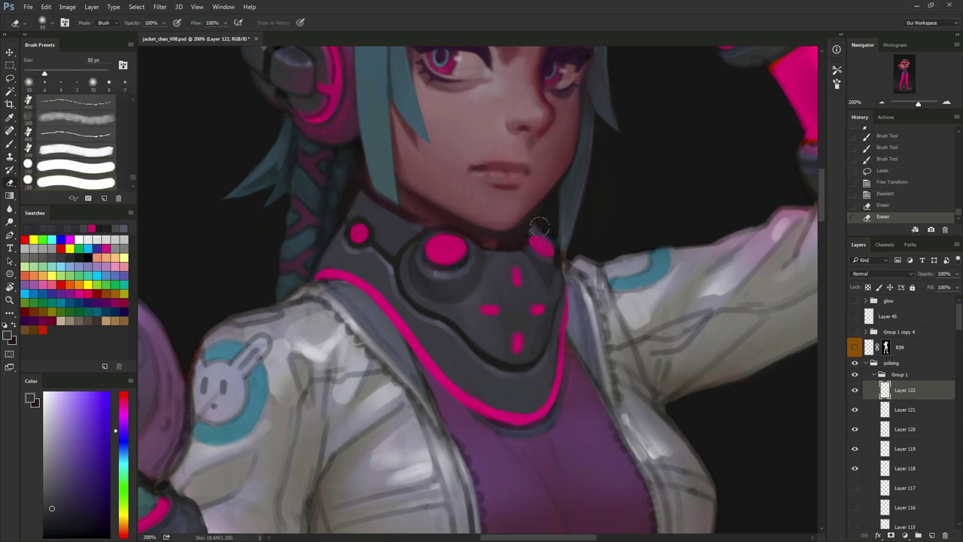
Rework the grey shading beneath and around the far small pink light with sampled colors, undoing the strokes that miss.
key(b)
alt+click(539, 282)
mouse_move(537, 269)
mouse_down()
mouse_move(550, 296)
mouse_move(539, 266)
mouse_up()
mouse_move(539, 266)
mouse_down()
mouse_move(554, 287)
mouse_move(536, 260)
mouse_up()
mouse_move(536, 260)
mouse_down()
mouse_move(557, 282)
mouse_move(549, 286)
mouse_up()
key(ctrl+alt+z)
key(ctrl+alt+z)
alt+click(546, 271)
mouse_move(549, 285)
mouse_down()
mouse_move(529, 260)
mouse_move(527, 249)
mouse_move(540, 250)
mouse_up()
Refine the dark area along the far pink light's near edge with sampled darks at 4 px.
alt+click(529, 263)
key(bracketleft)
alt+click(525, 258)
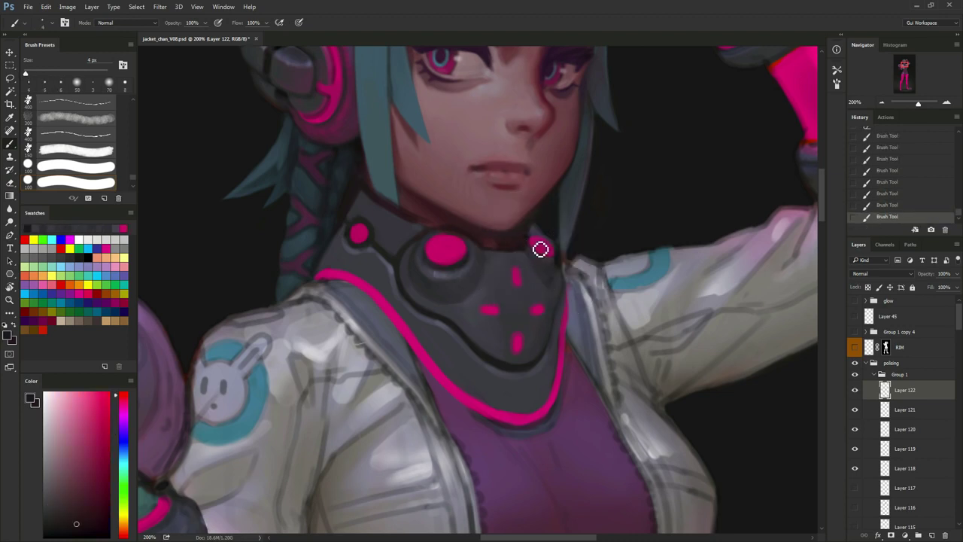
alt+click(541, 256)
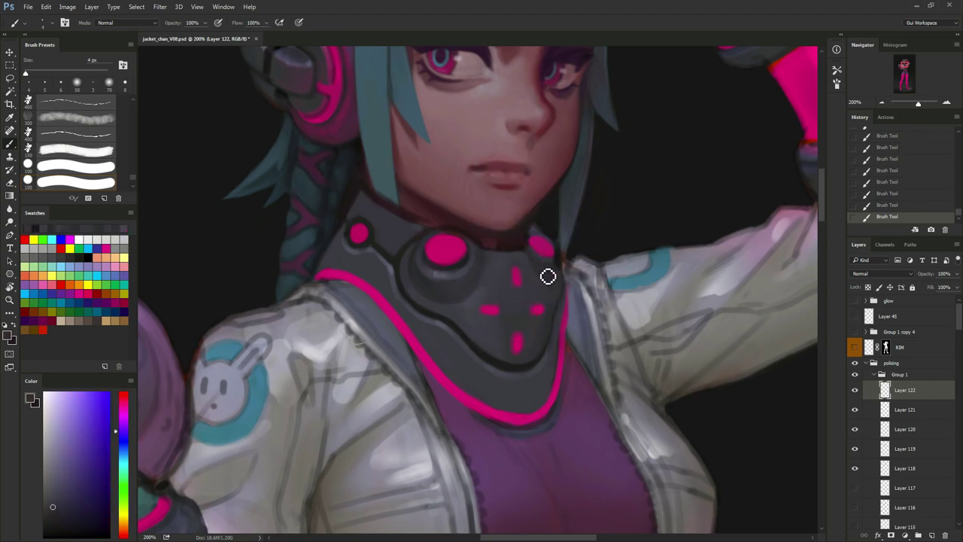
Compare the far pink light with and without the last few brush strokes by stepping back and restoring them.
key(ctrl+alt+z)
key(ctrl+alt+z)
key(ctrl+alt+z)
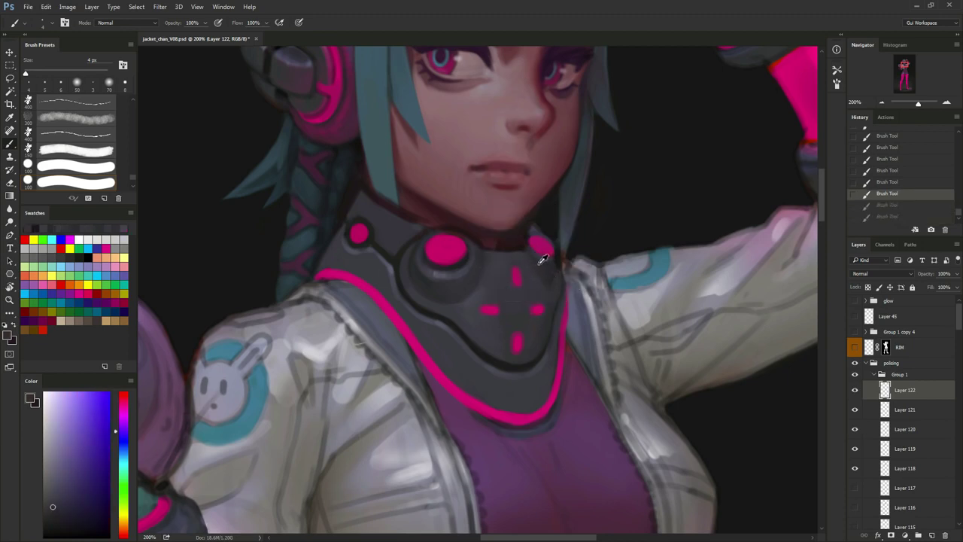
alt+click(535, 267)
key(ctrl+shift+z)
key(ctrl+shift+z)
key(ctrl+shift+z)
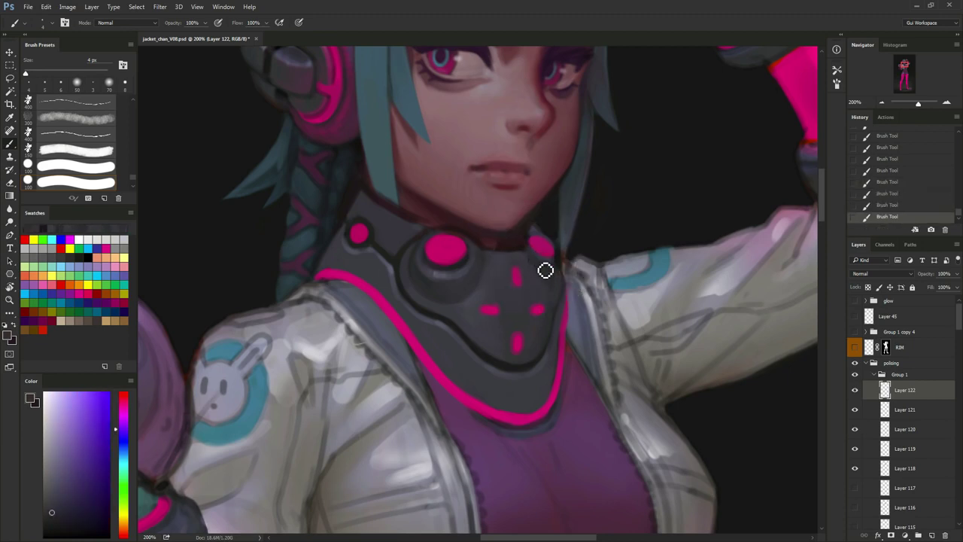
Repaint the far pink light's face and lower edge with sampled dark and pink at 4 px.
alt+click(480, 260)
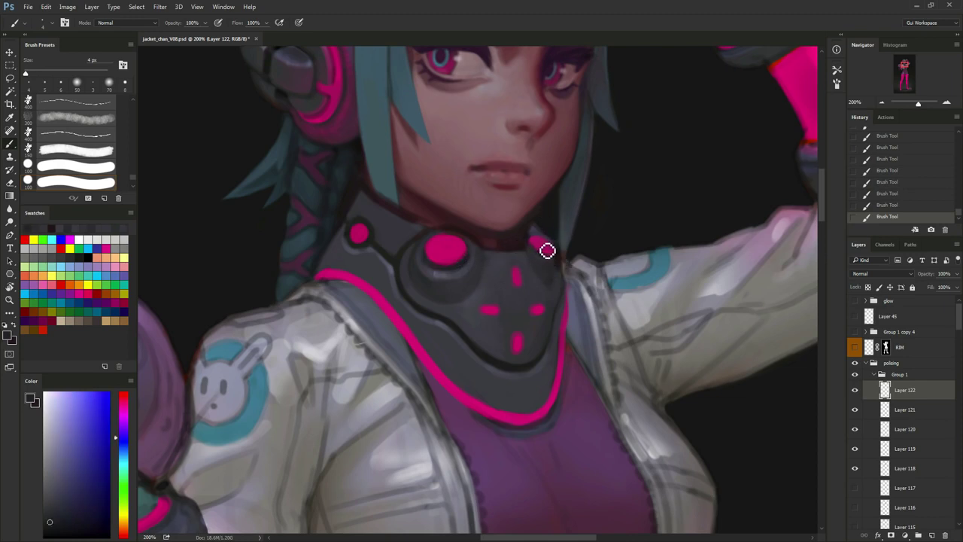
alt+click(547, 251)
alt+click(559, 260)
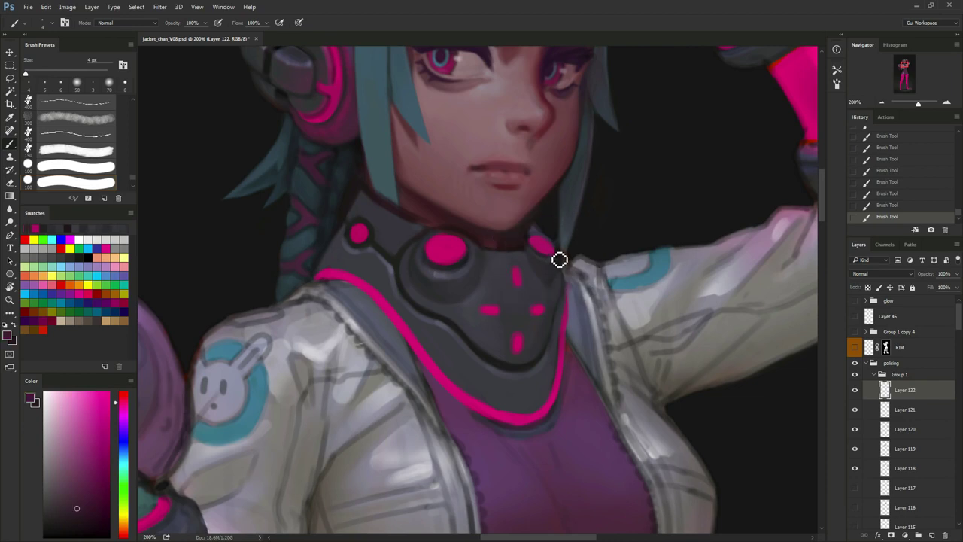
alt+click(545, 247)
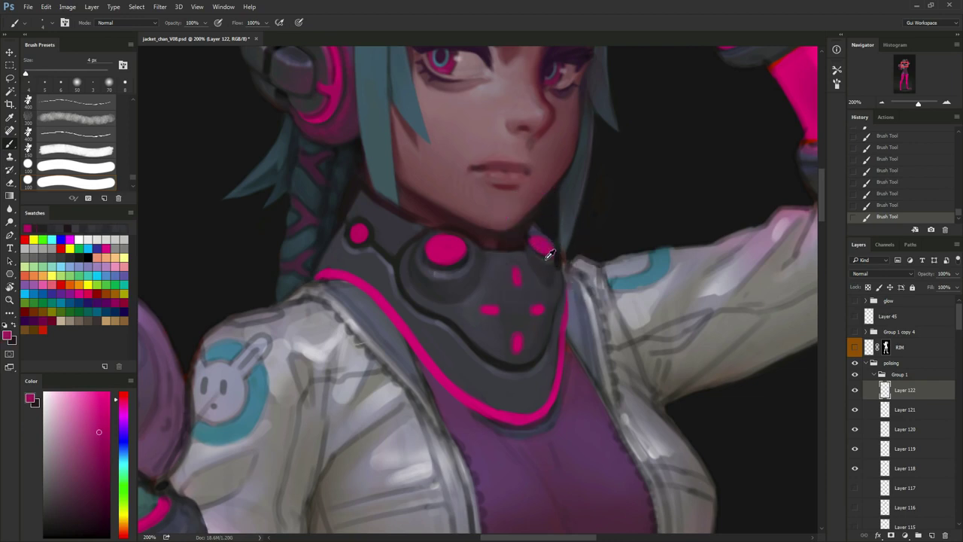
alt+click(540, 256)
alt+click(548, 246)
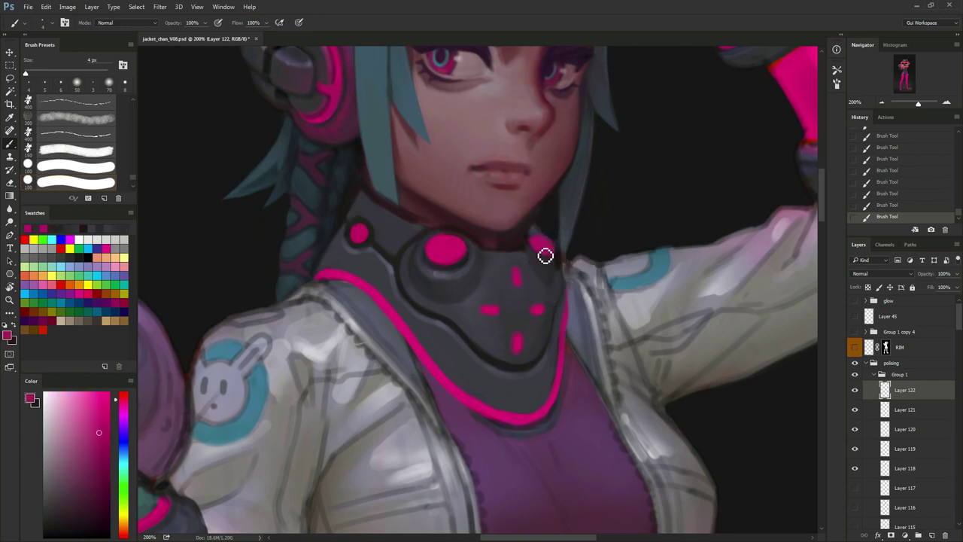
Extend the far light's pink toward the collar's outer edge and tidy the surrounding panel with sampled greys at 4 px.
alt+click(562, 266)
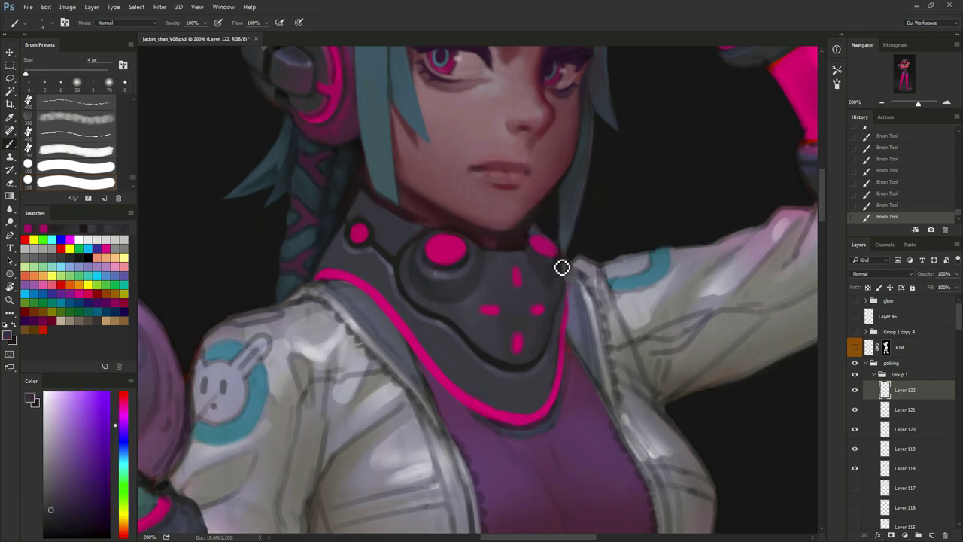
alt+click(550, 267)
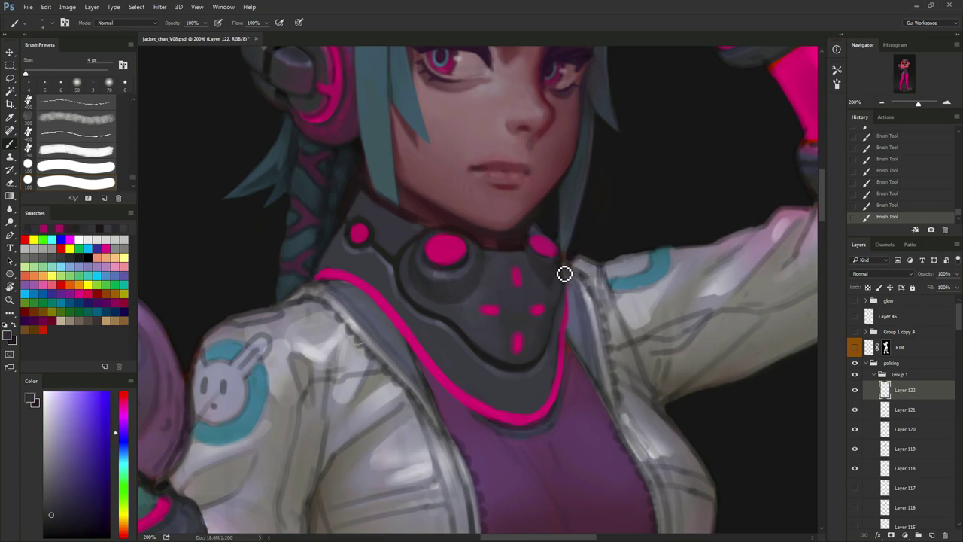
alt+click(542, 241)
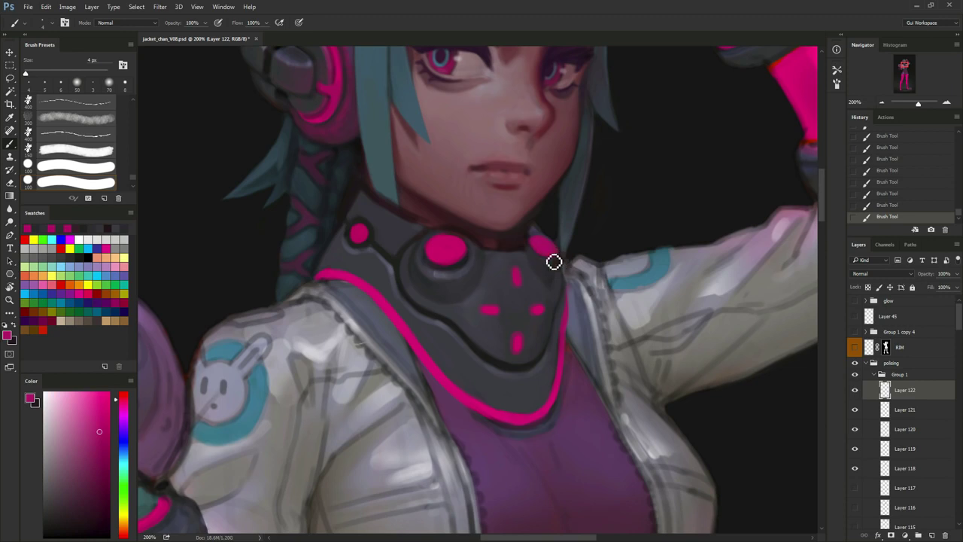
drag(543, 257, 558, 254)
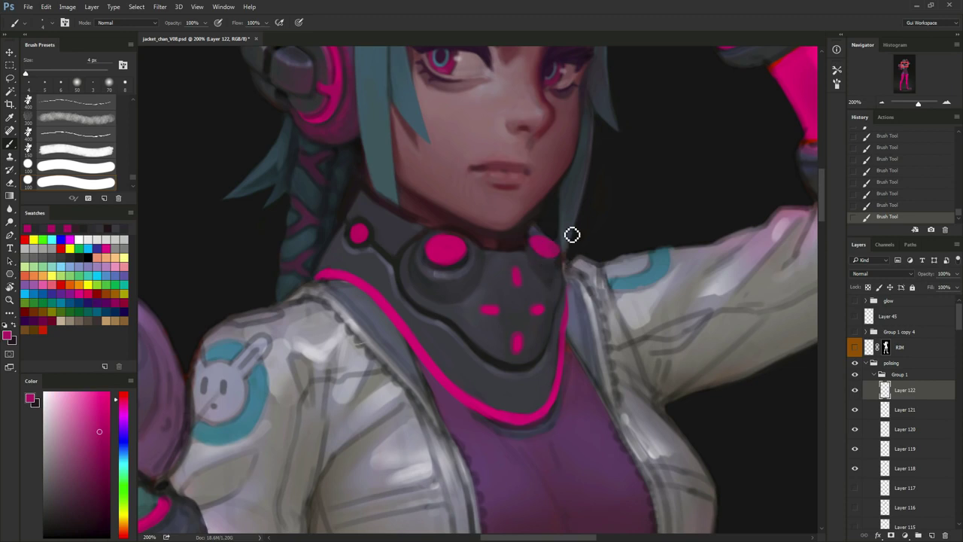
alt+click(536, 254)
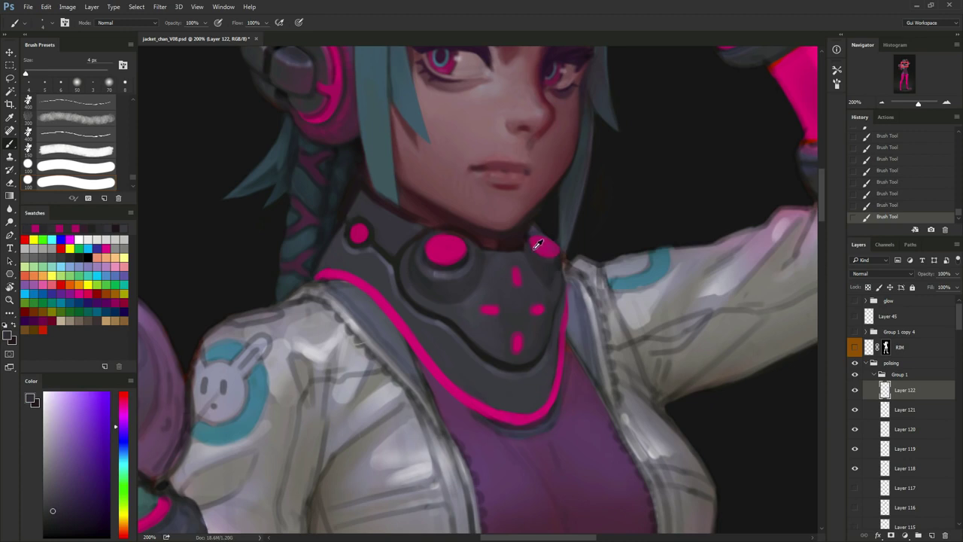
alt+click(539, 249)
alt+click(542, 254)
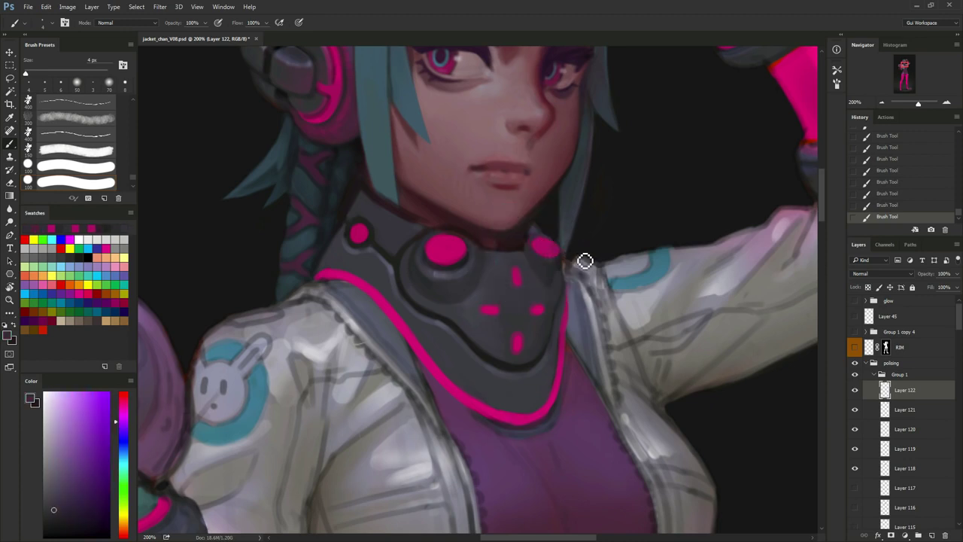
Round the far light's outer end into a cleaner oval with sampled pink and grey at 6 and 5 px.
alt+click(552, 245)
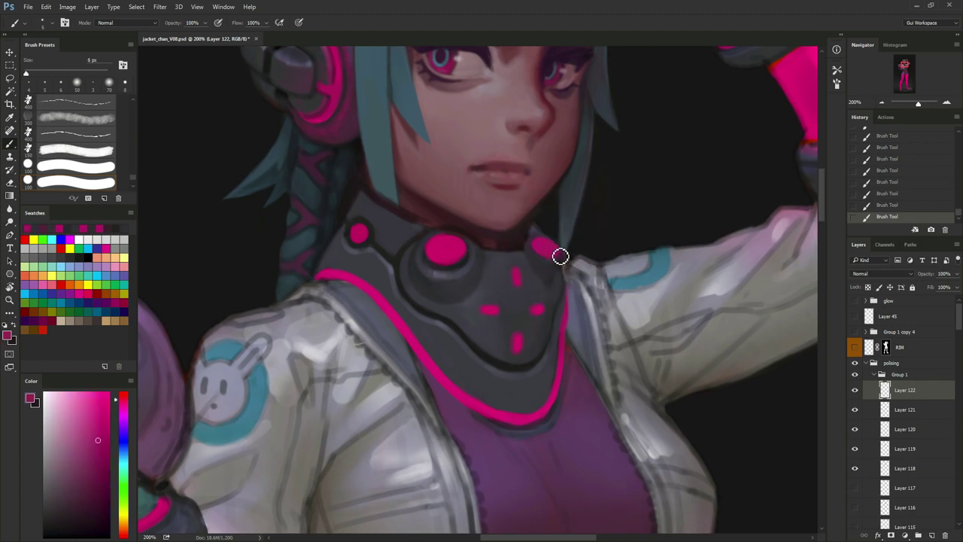
alt+click(543, 263)
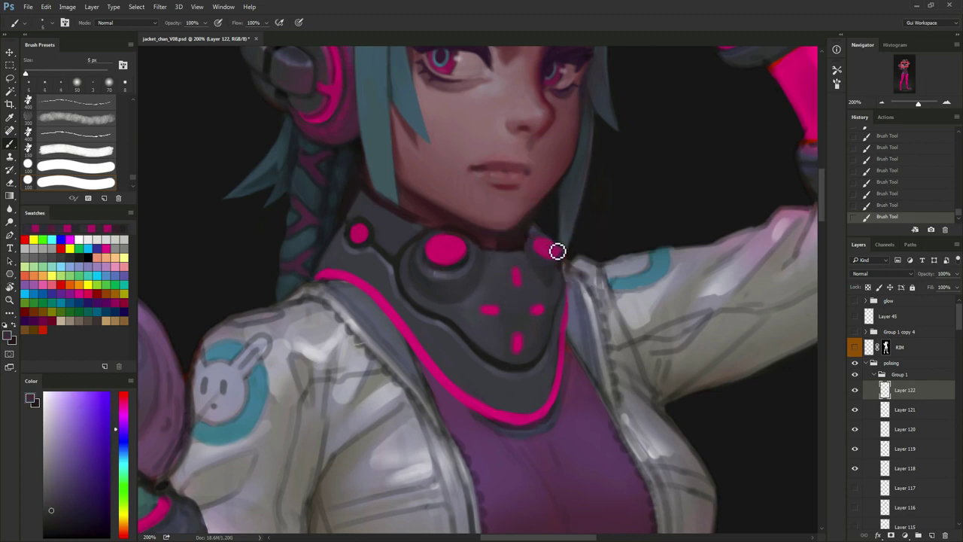
alt+click(554, 254)
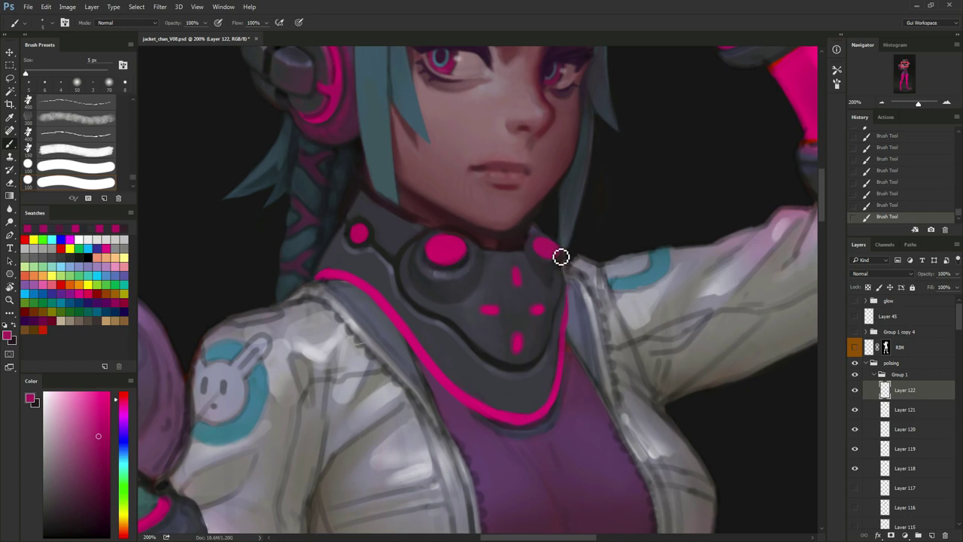
drag(562, 256, 537, 251)
alt+click(536, 242)
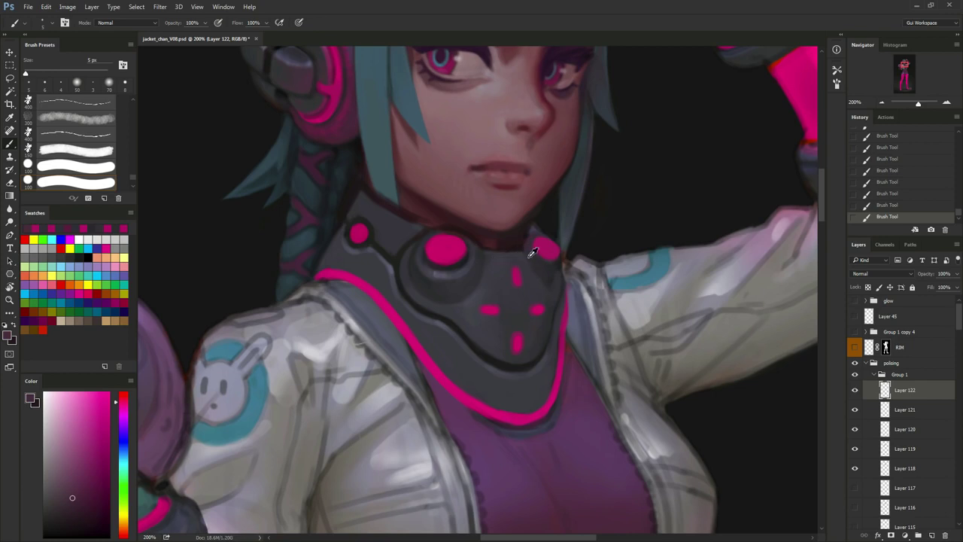
Trim the far light's near side with greys sampled from the front panel at 4 px.
alt+click(506, 257)
alt+click(486, 254)
key(bracketleft)
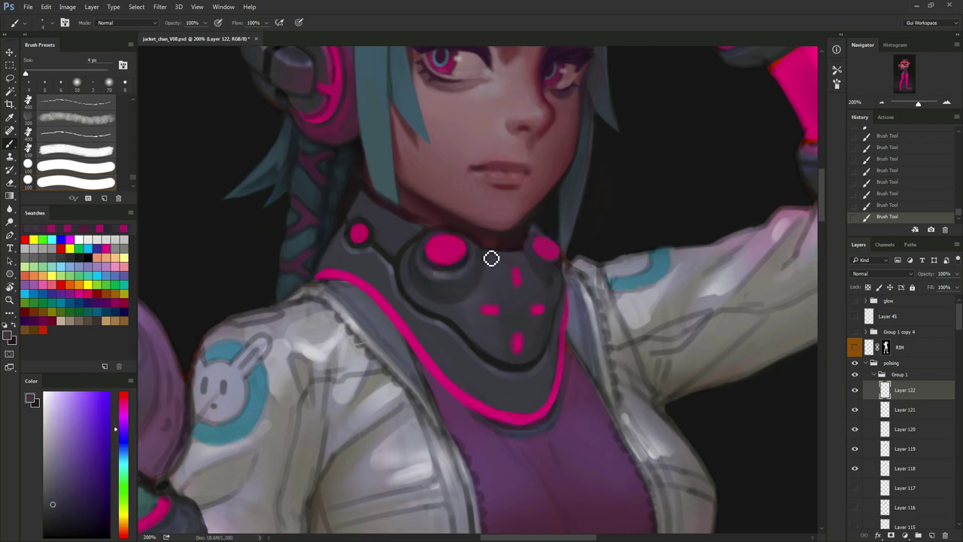
drag(525, 261, 533, 256)
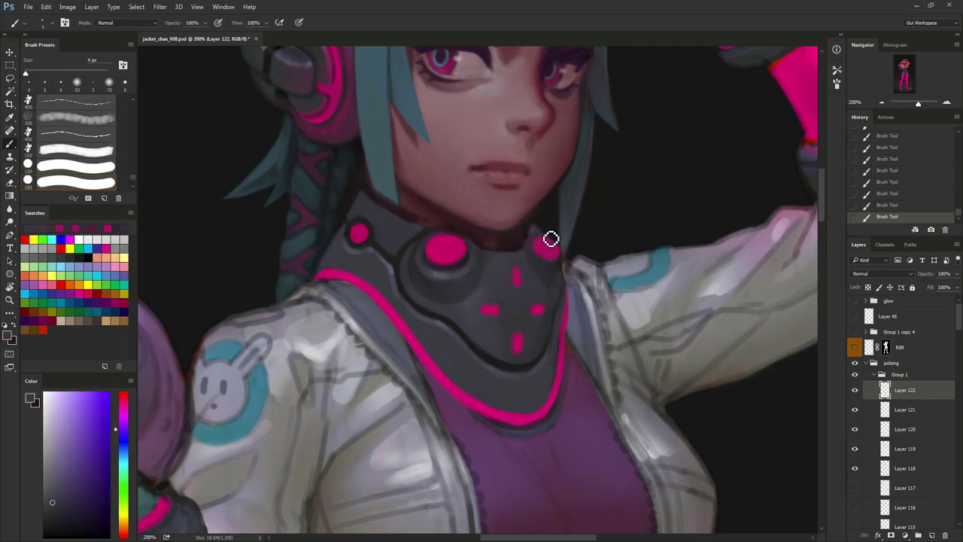
Paint the dark gap and the grey rim above the far pink light with sampled colors at 4 and 5 px.
alt+click(527, 241)
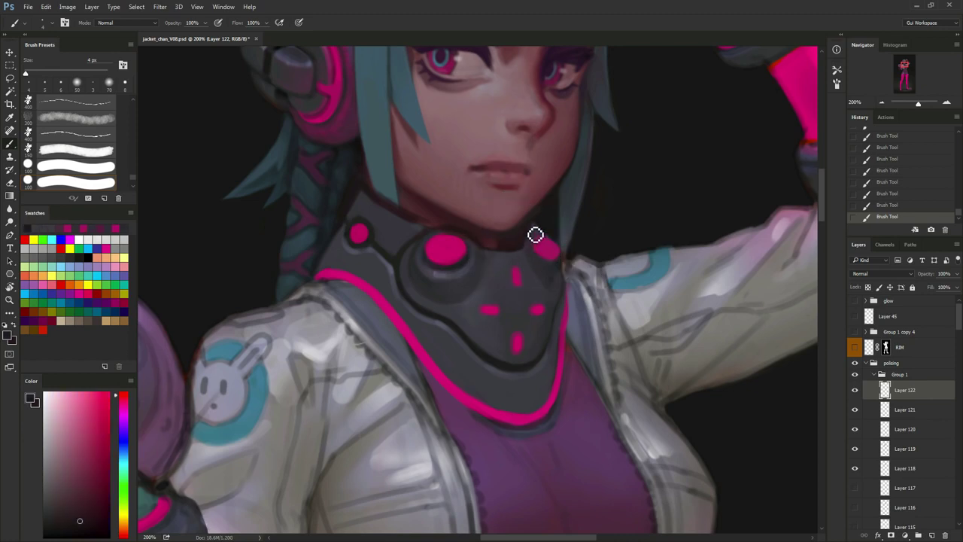
key(bracketright)
alt+click(535, 232)
alt+click(536, 235)
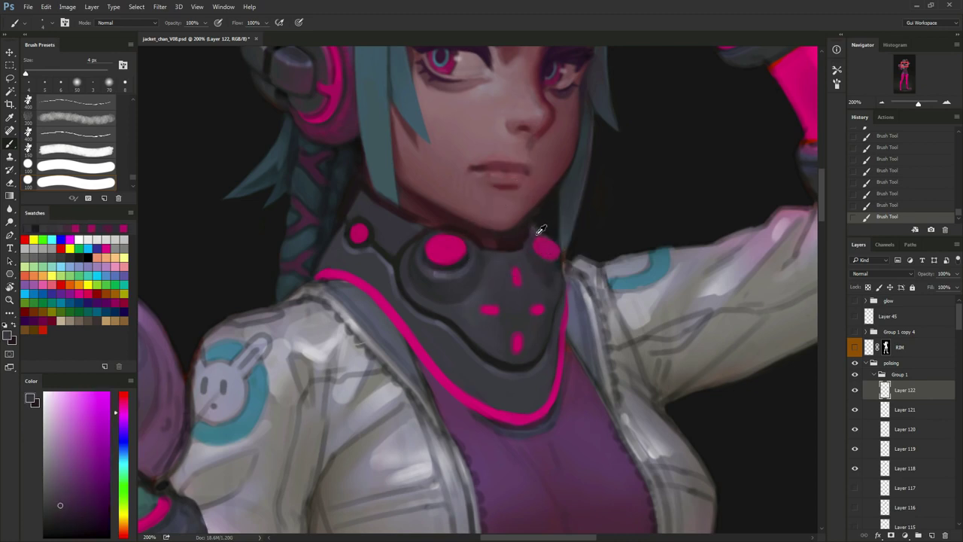
mouse_move(538, 234)
mouse_down()
mouse_move(549, 210)
mouse_move(544, 235)
mouse_up()
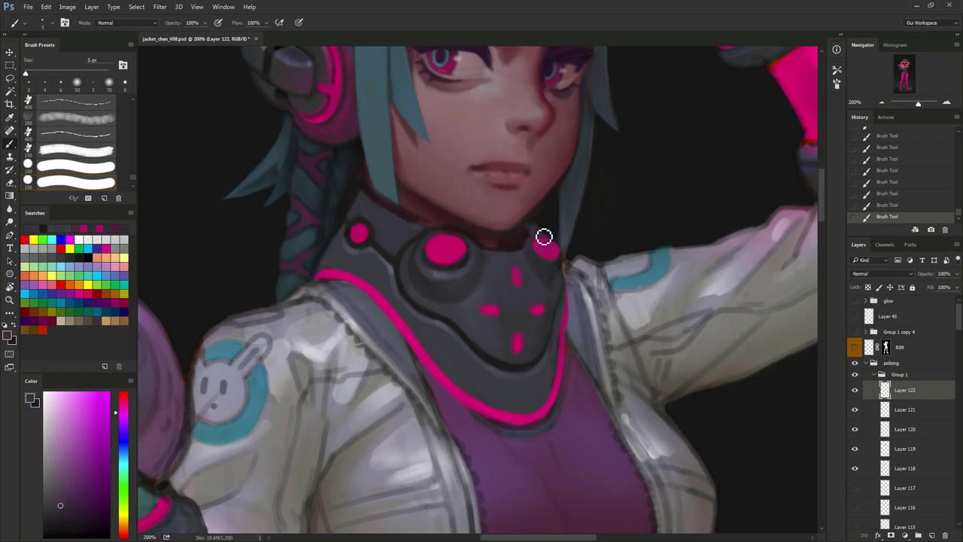
key(bracketleft)
alt+click(523, 238)
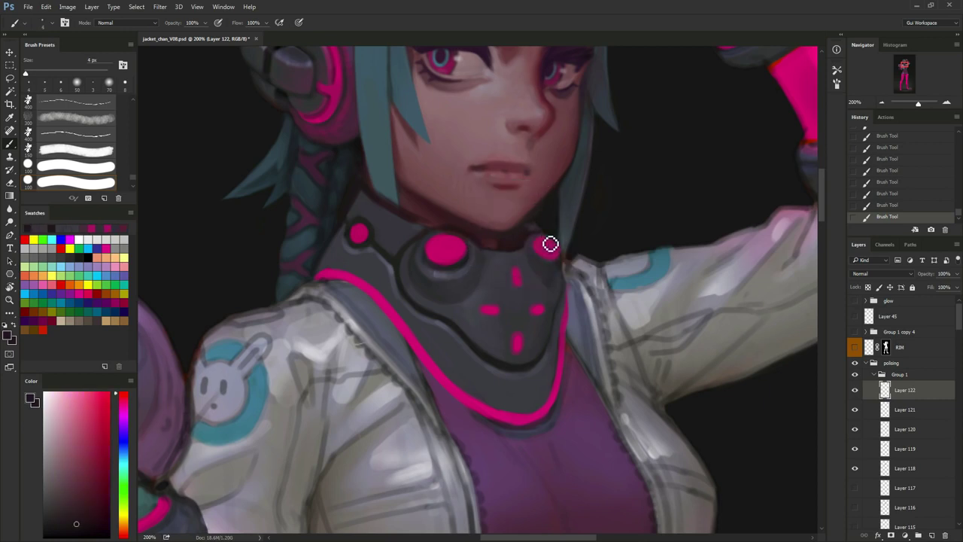
alt+click(532, 235)
key(bracketright)
drag(536, 237, 539, 231)
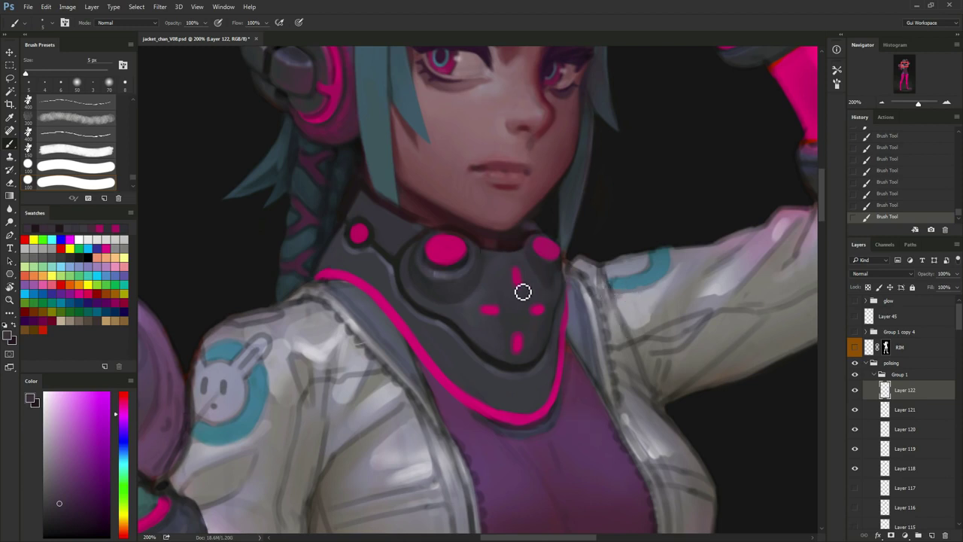
Add a light grey rim and a dark contour beneath the far pink light, sampling from the larger light's mount.
alt+click(457, 277)
mouse_move(553, 259)
mouse_down()
mouse_move(562, 272)
mouse_move(546, 267)
mouse_up()
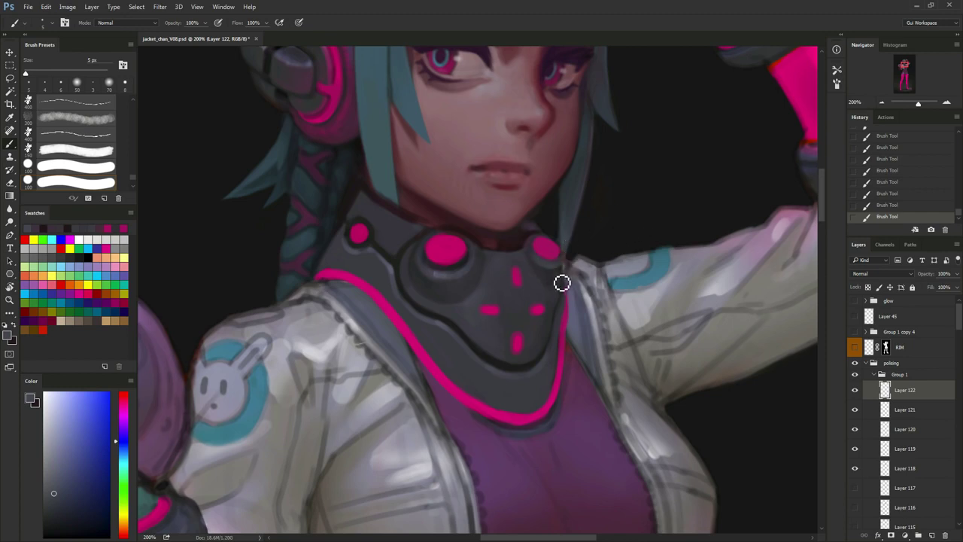
alt+click(566, 275)
alt+click(557, 277)
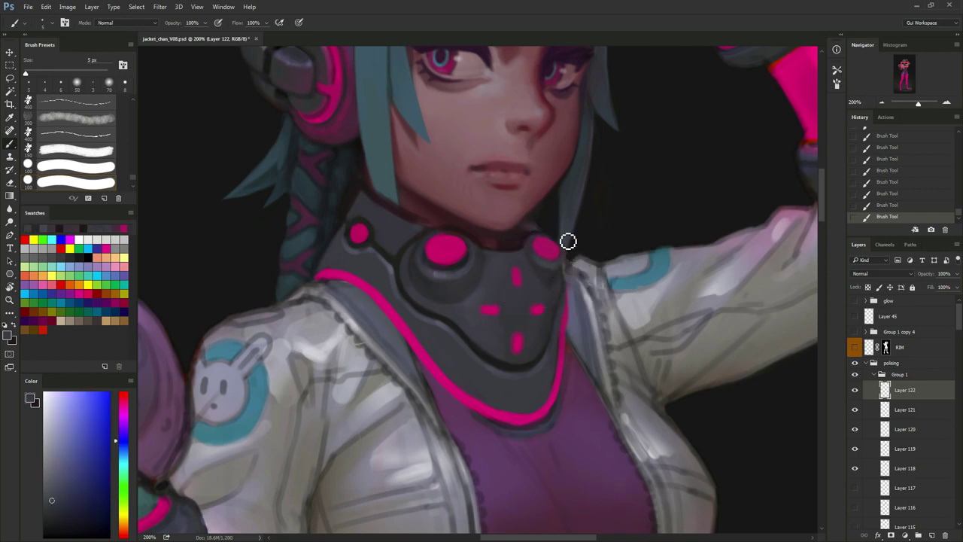
alt+click(461, 266)
key([)
drag(542, 260, 548, 266)
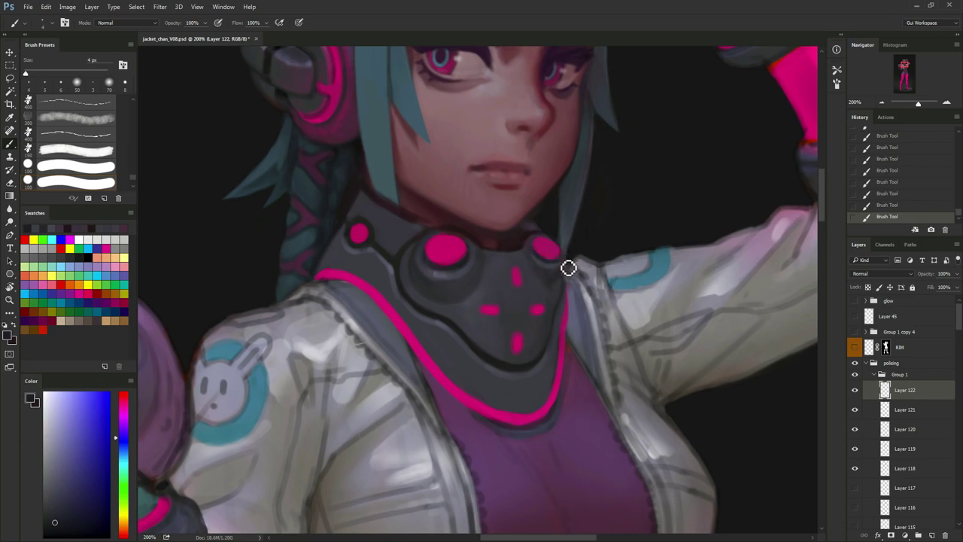
Blend the panel's far edge below the small pink light with sampled greys at 6 px.
alt+click(544, 264)
key(])
alt+click(565, 279)
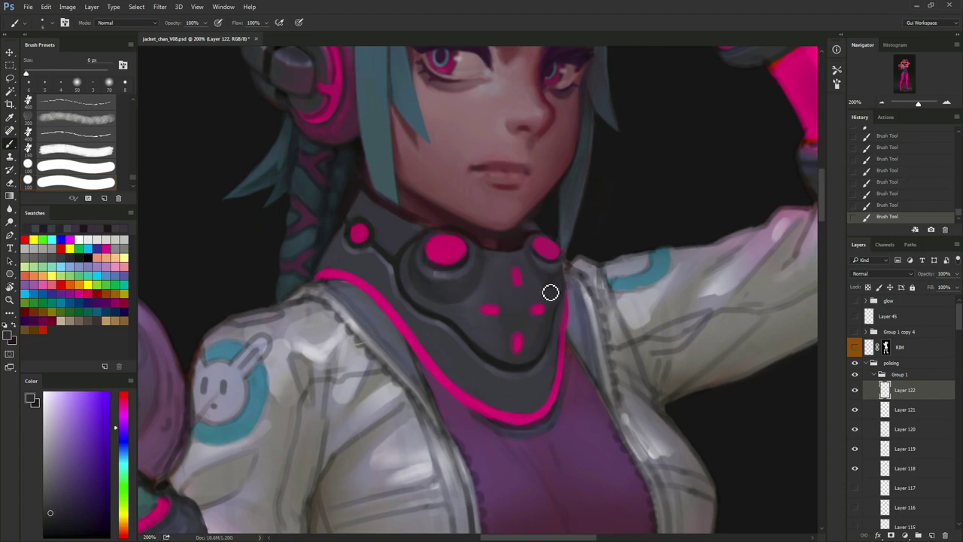
alt+click(550, 293)
alt+click(551, 289)
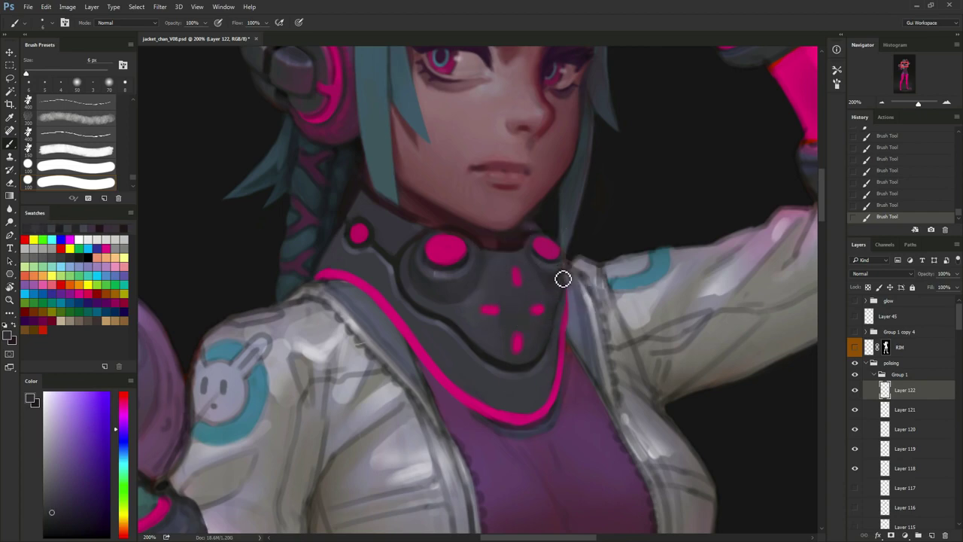